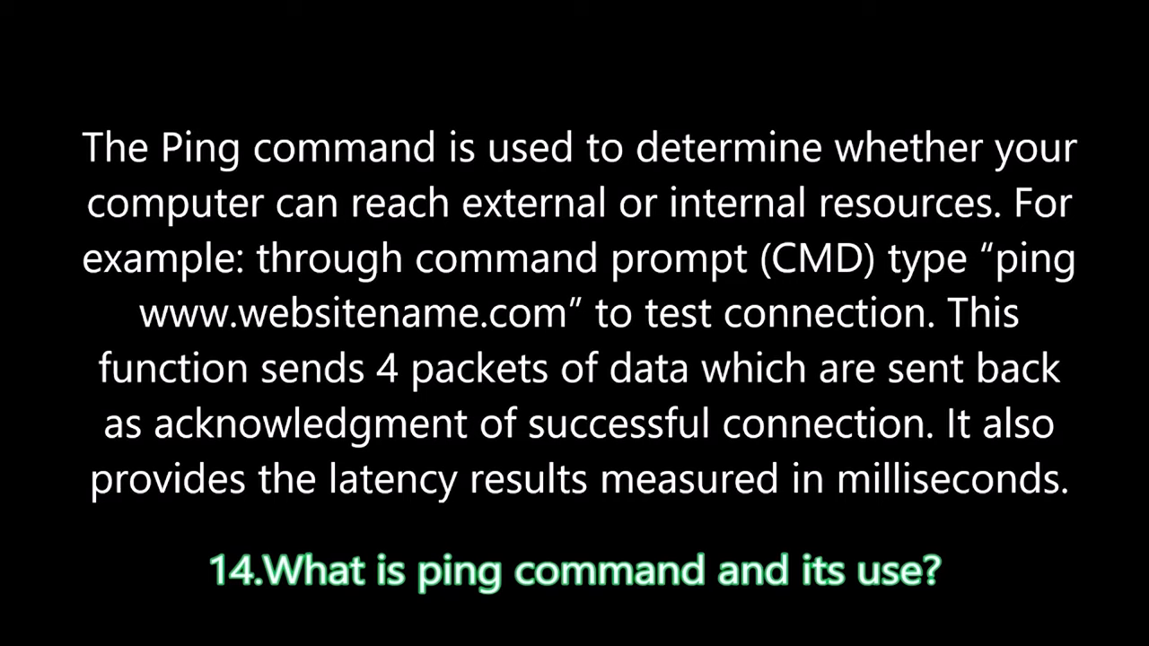
# Ping cosmicnovo.com from the command prompt to test the connection.
pyautogui.write('pi')
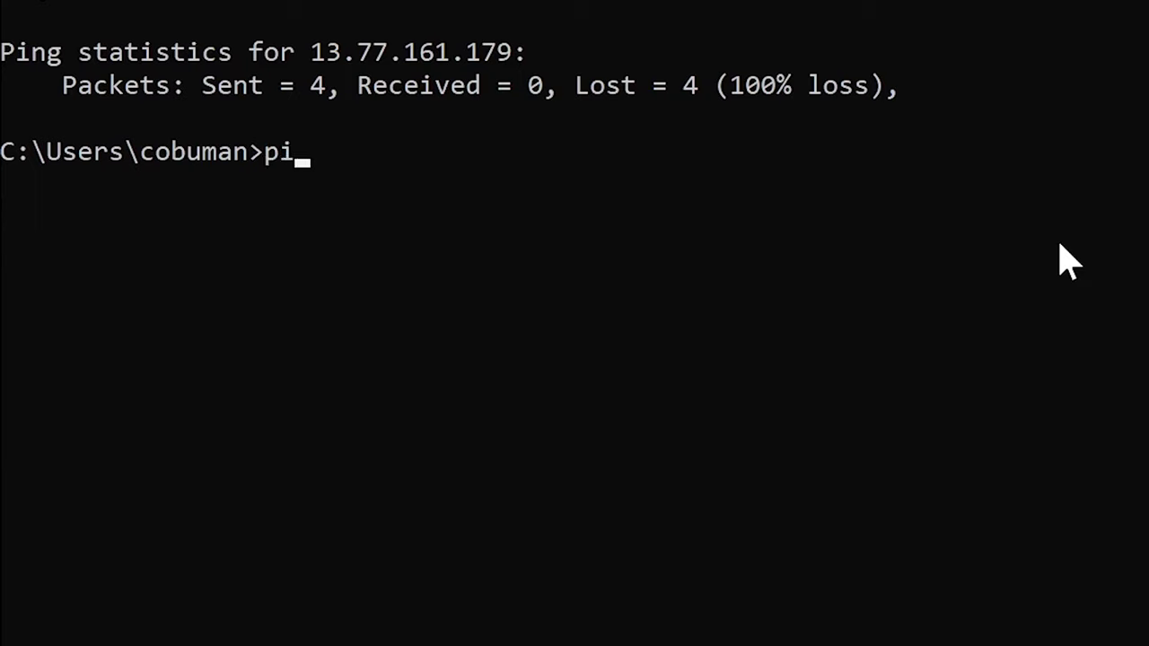
pyautogui.write('ng cos')
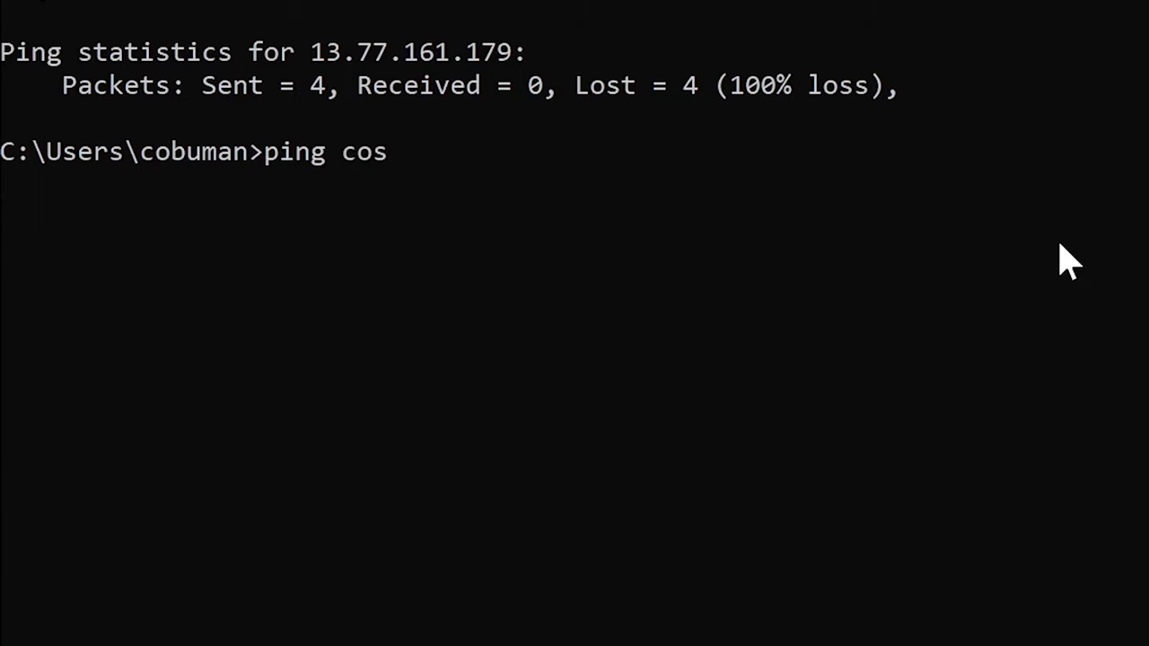
pyautogui.write('micnovo.com')
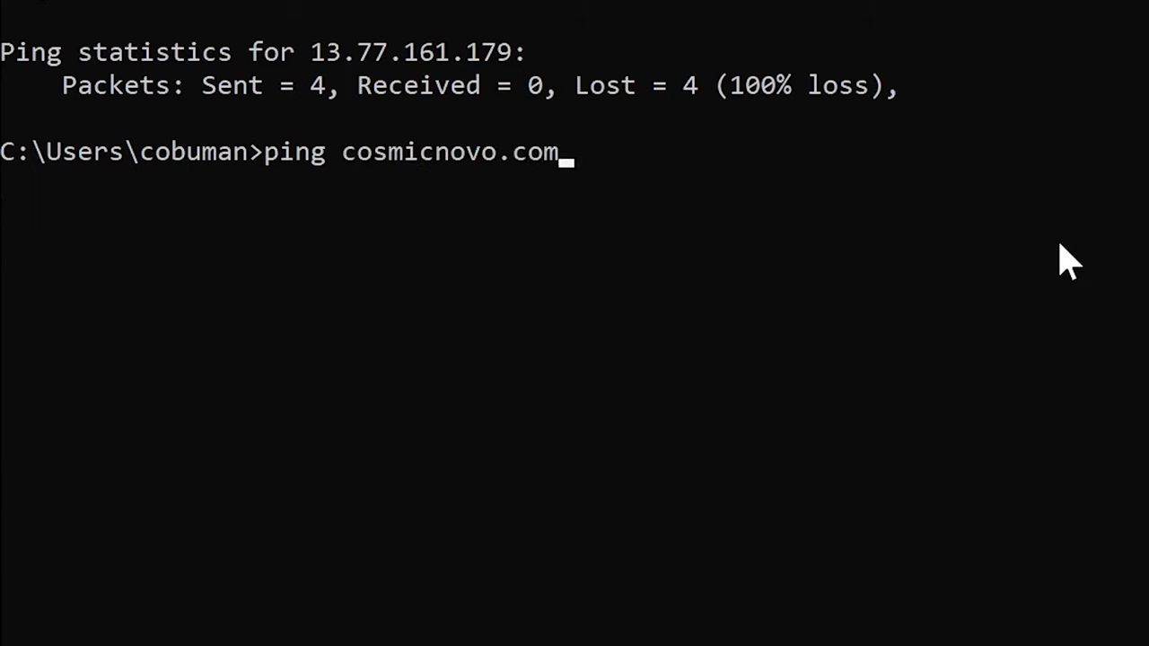
pyautogui.press('Return')
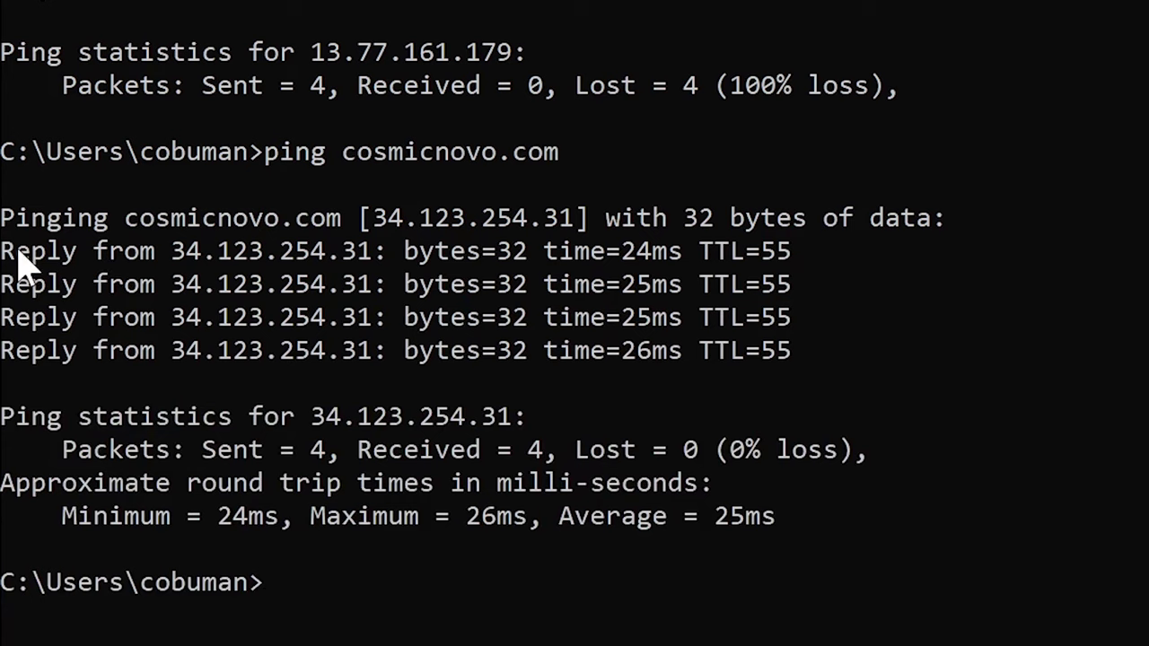
# Highlight the four reply lines and the ping statistics block in the command output.
pyautogui.moveTo(2, 253); pyautogui.dragTo(794, 371)
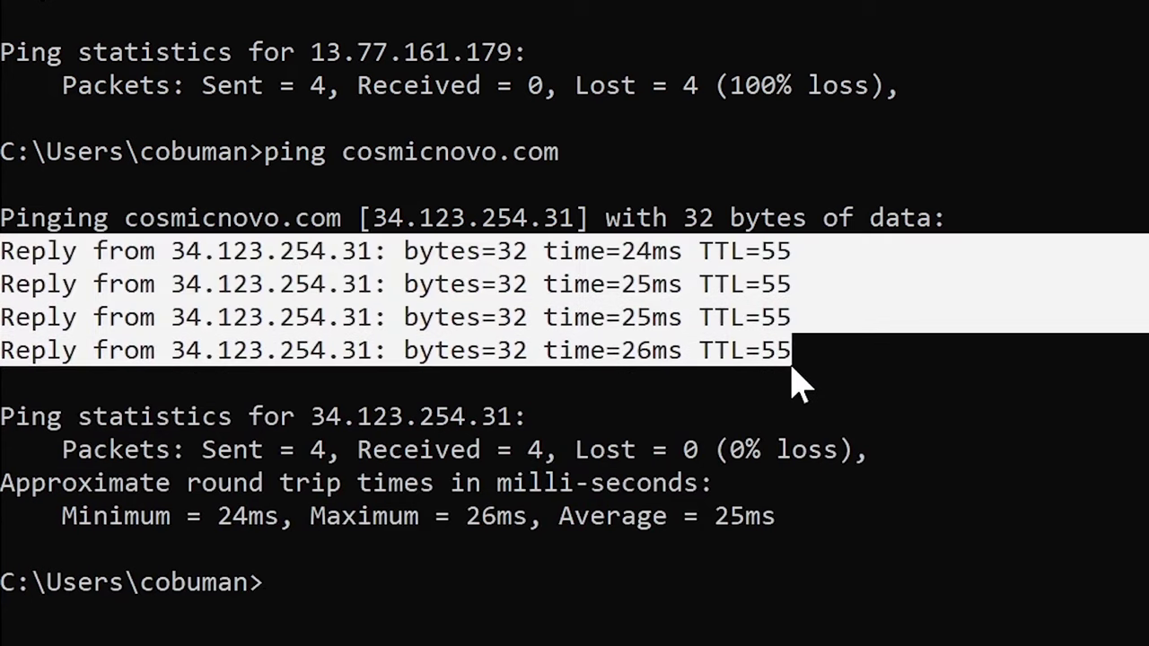
pyautogui.click(799, 450)
pyautogui.moveTo(11, 418); pyautogui.dragTo(834, 521)
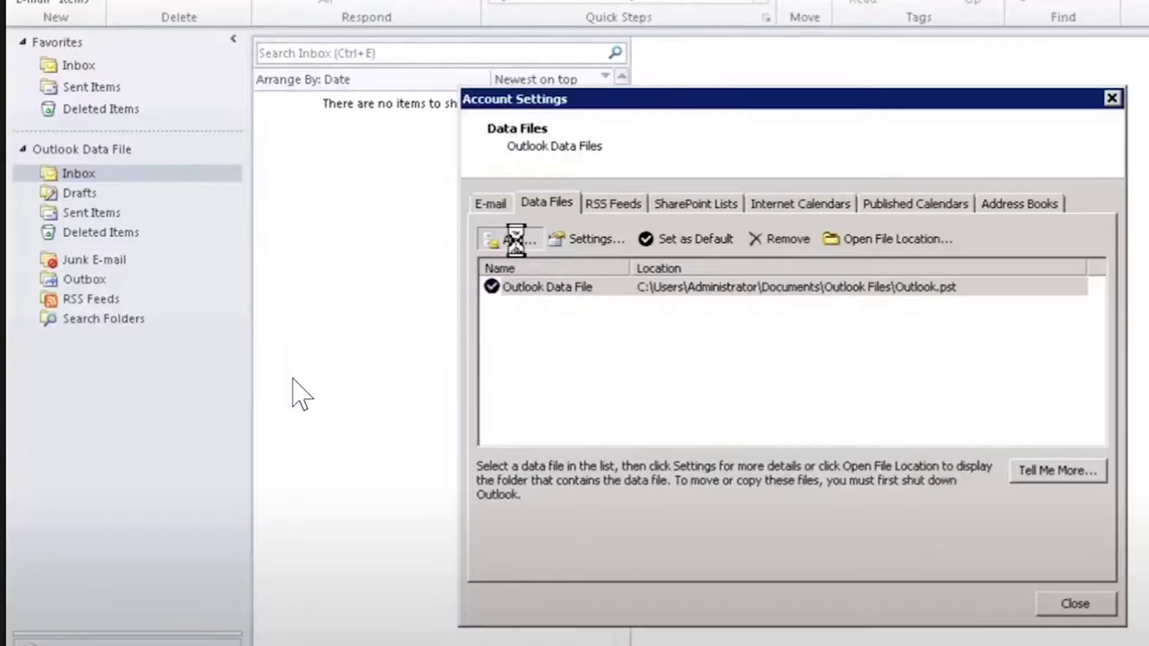
pyautogui.click(507, 239)
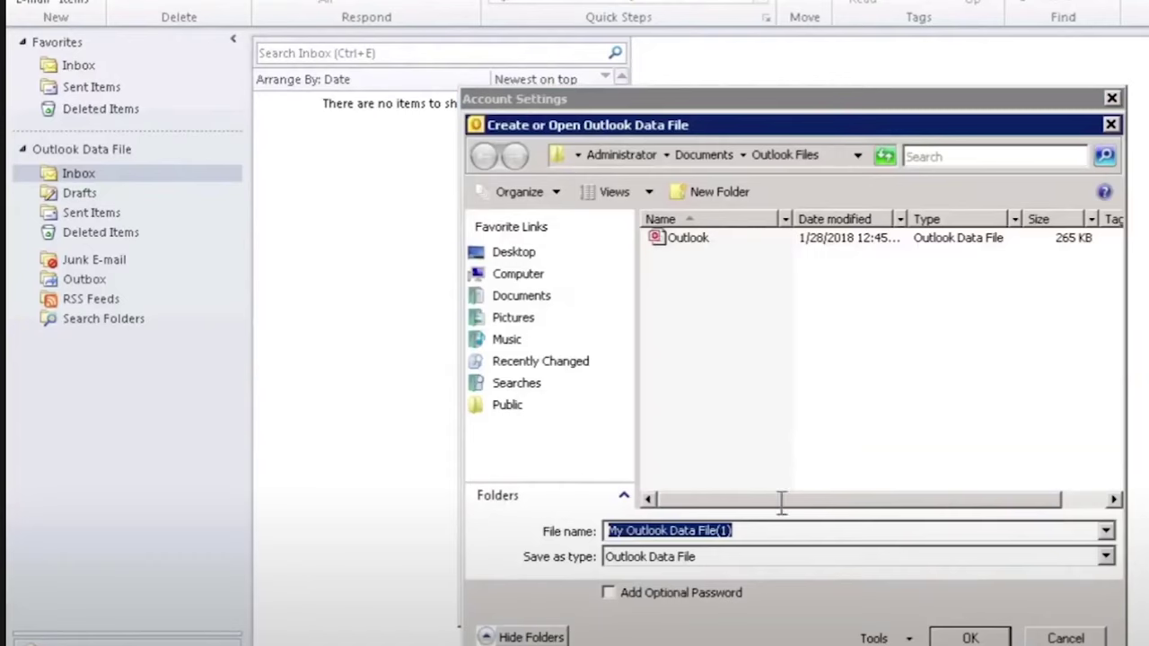
pyautogui.write('New Archive')
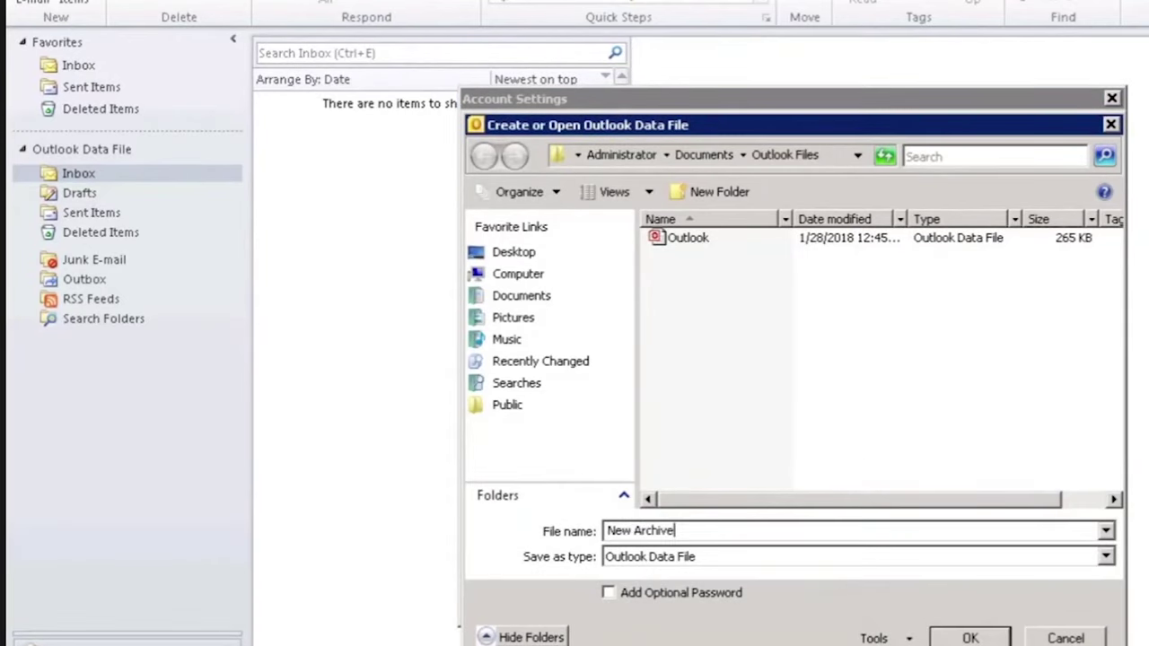
pyautogui.click(972, 638)
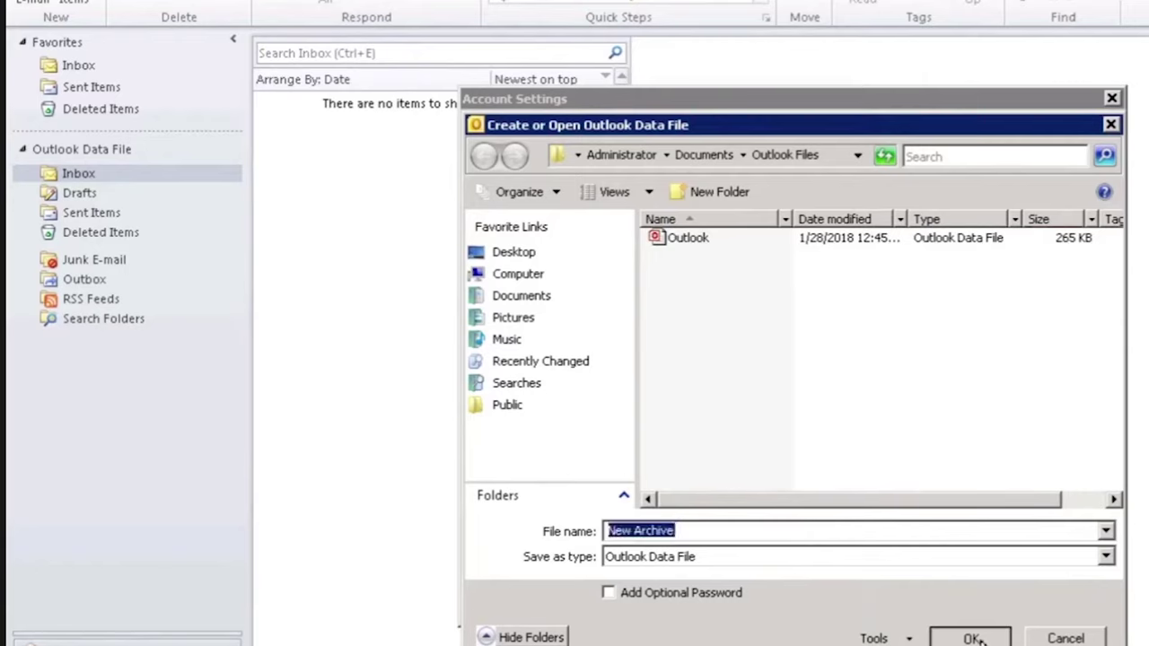
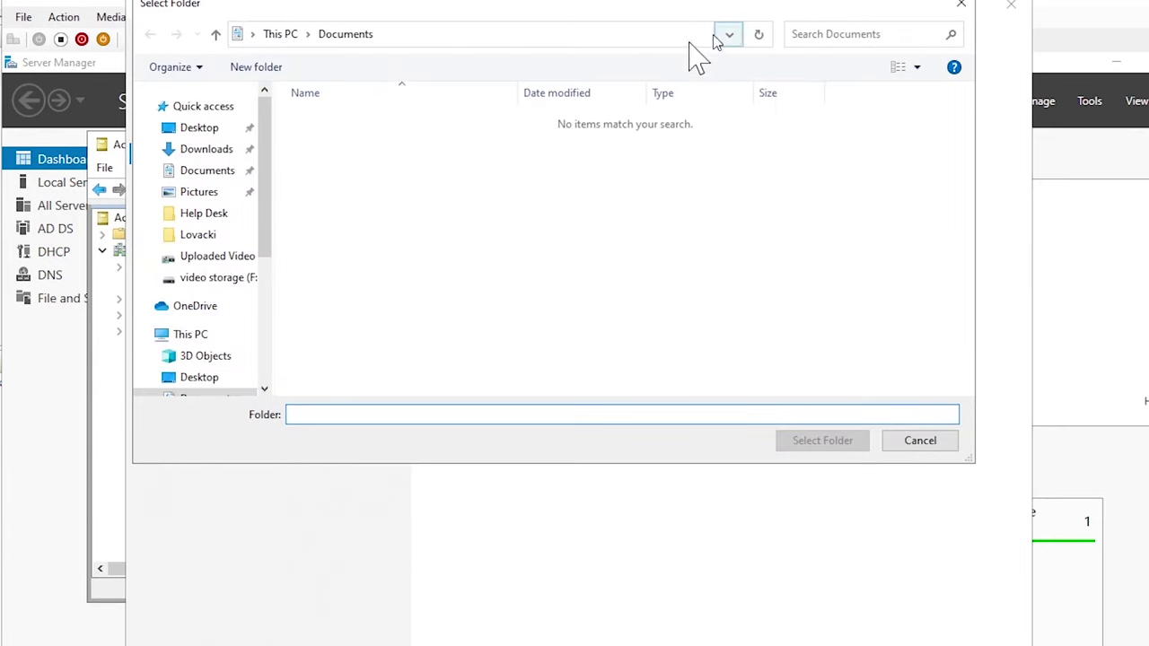
# Choose the video storage (F:) drive as the folder location.
pyautogui.scroll(-1, 206, 215)
pyautogui.click(220, 199)
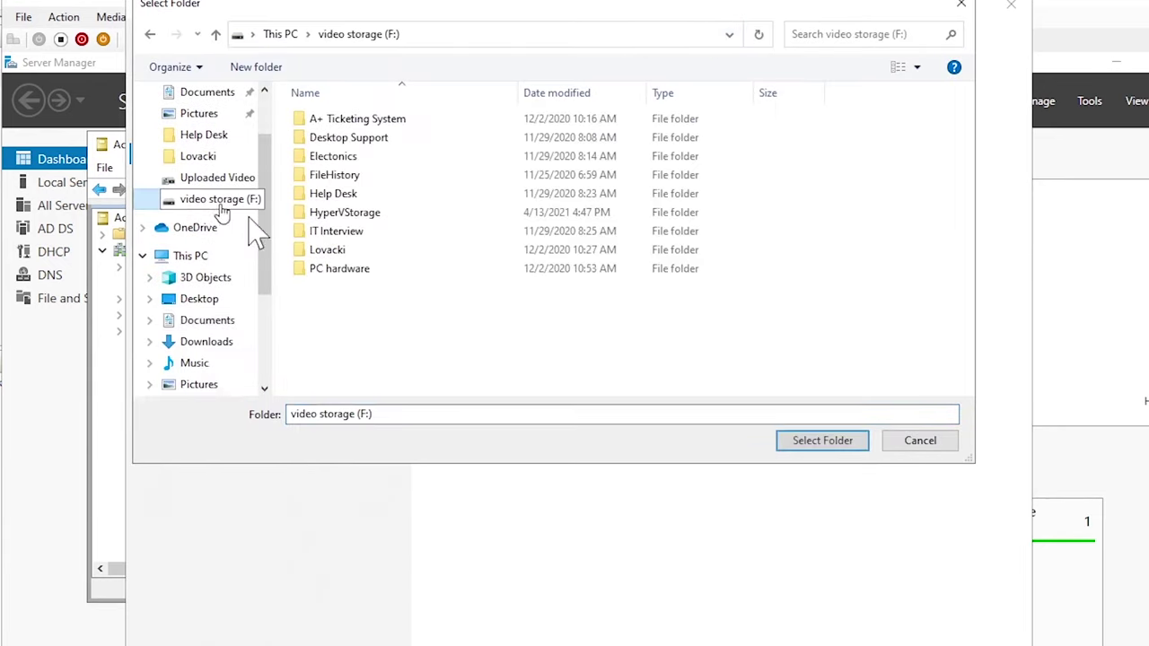
pyautogui.click(809, 445)
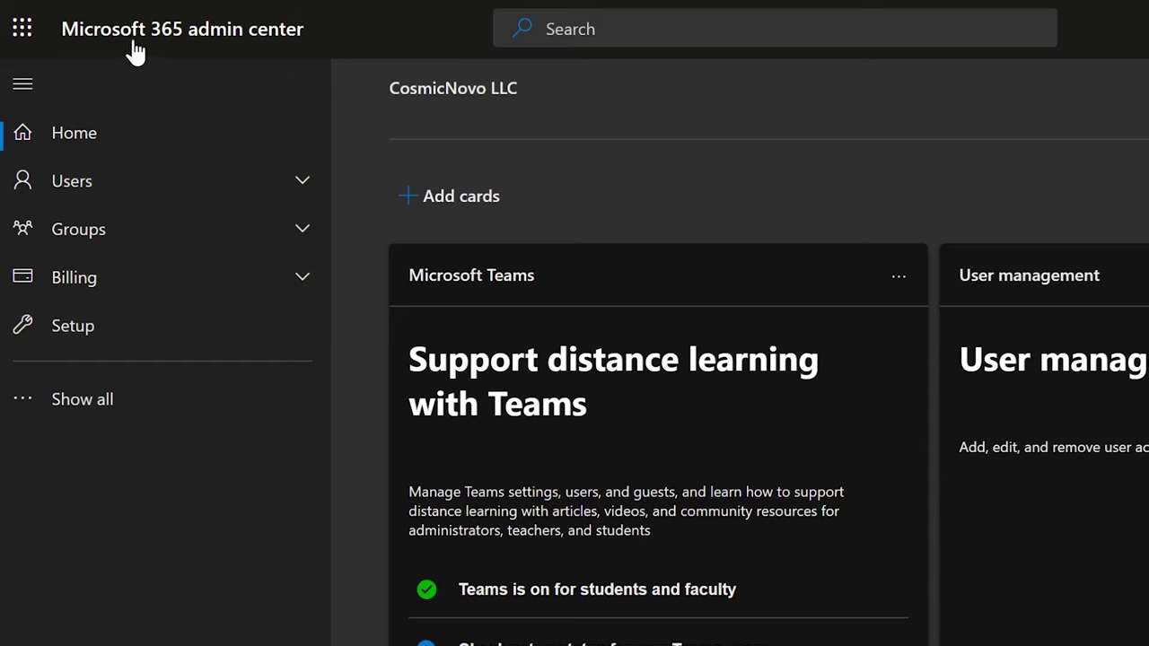
# In the Microsoft 365 admin center, open the last listed active user's account and start a password reset.
pyautogui.click(95, 189)
pyautogui.click(93, 232)
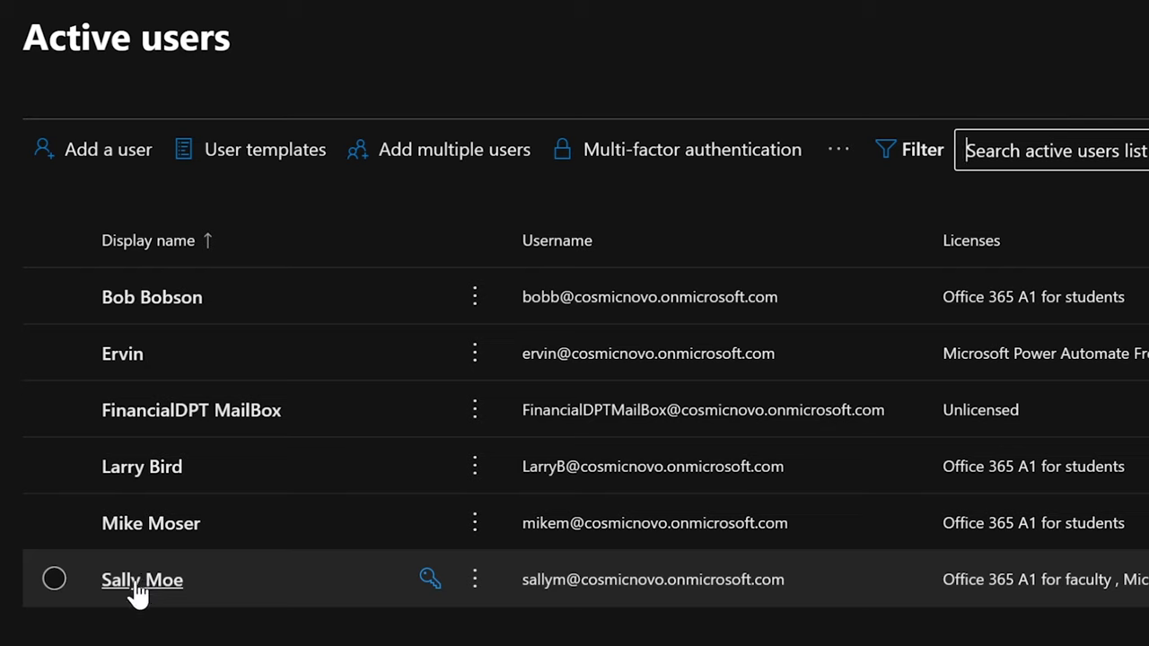
pyautogui.click(141, 581)
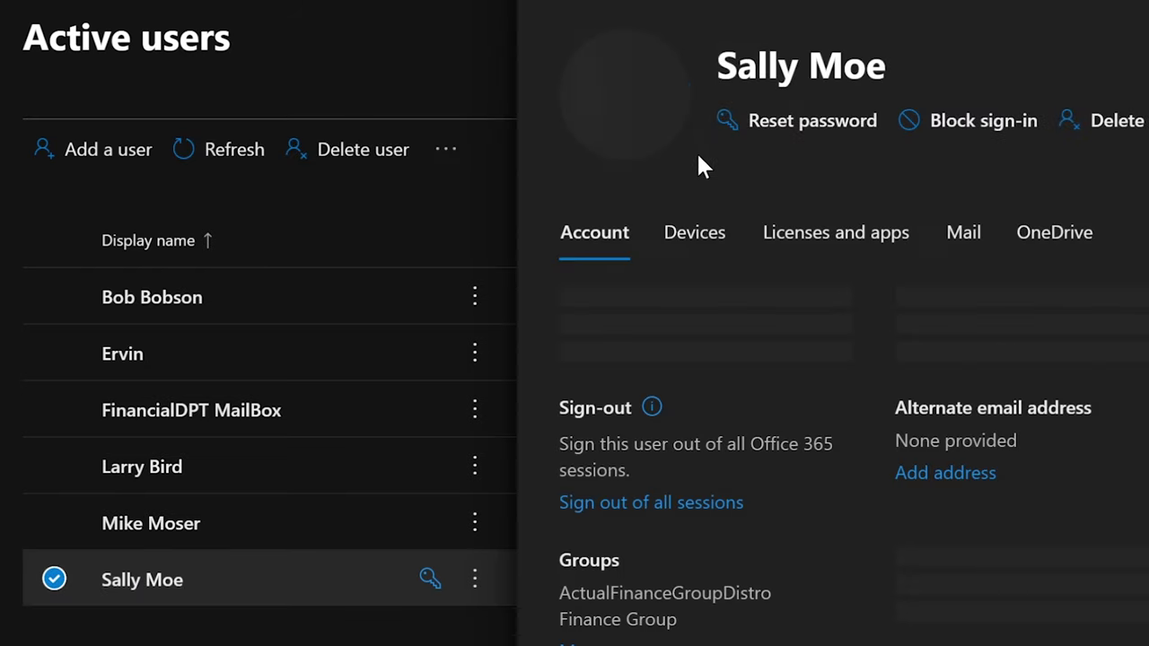
pyautogui.click(777, 135)
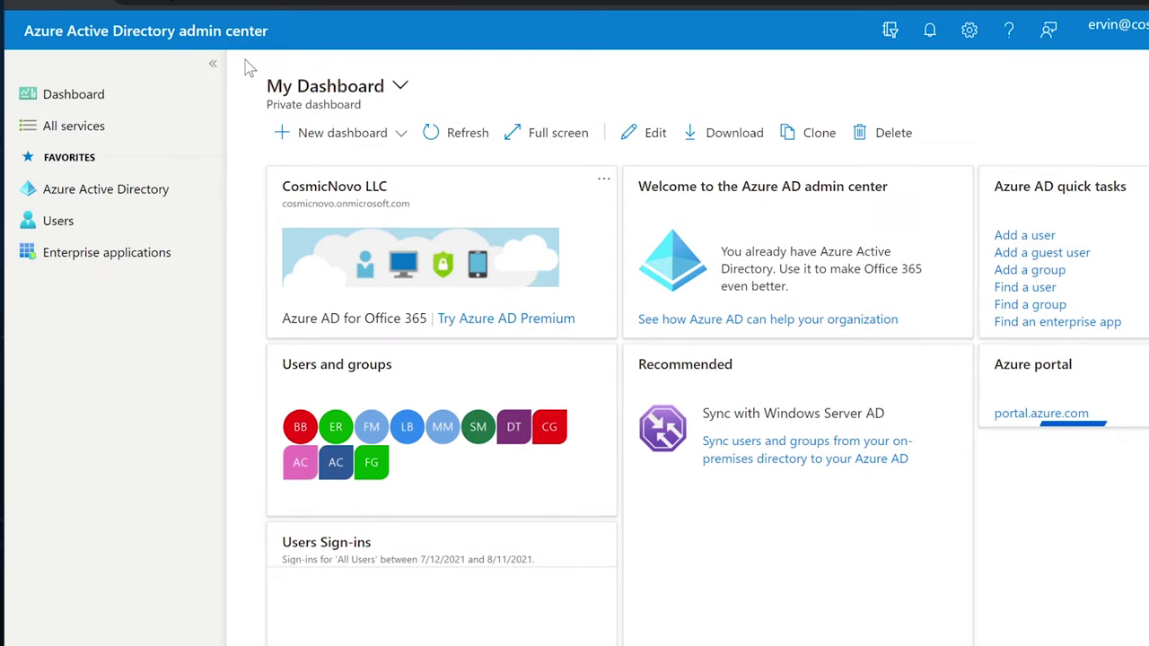
# In the Azure Active Directory admin center, open the last listed user's profile for editing.
pyautogui.click(73, 235)
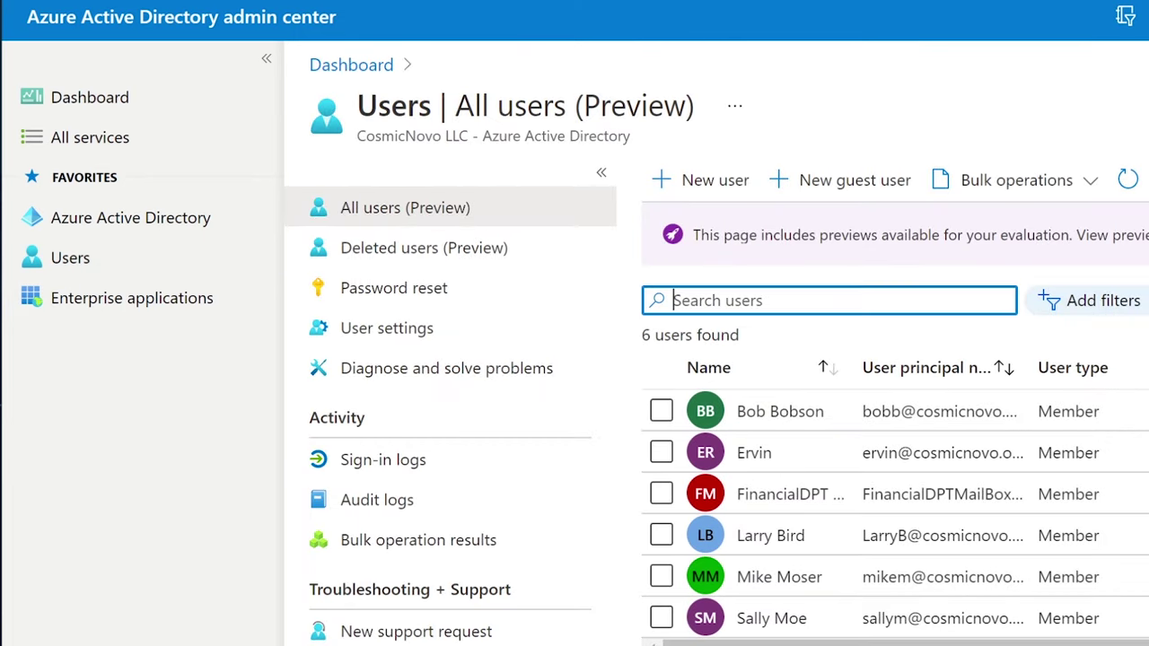
pyautogui.click(761, 624)
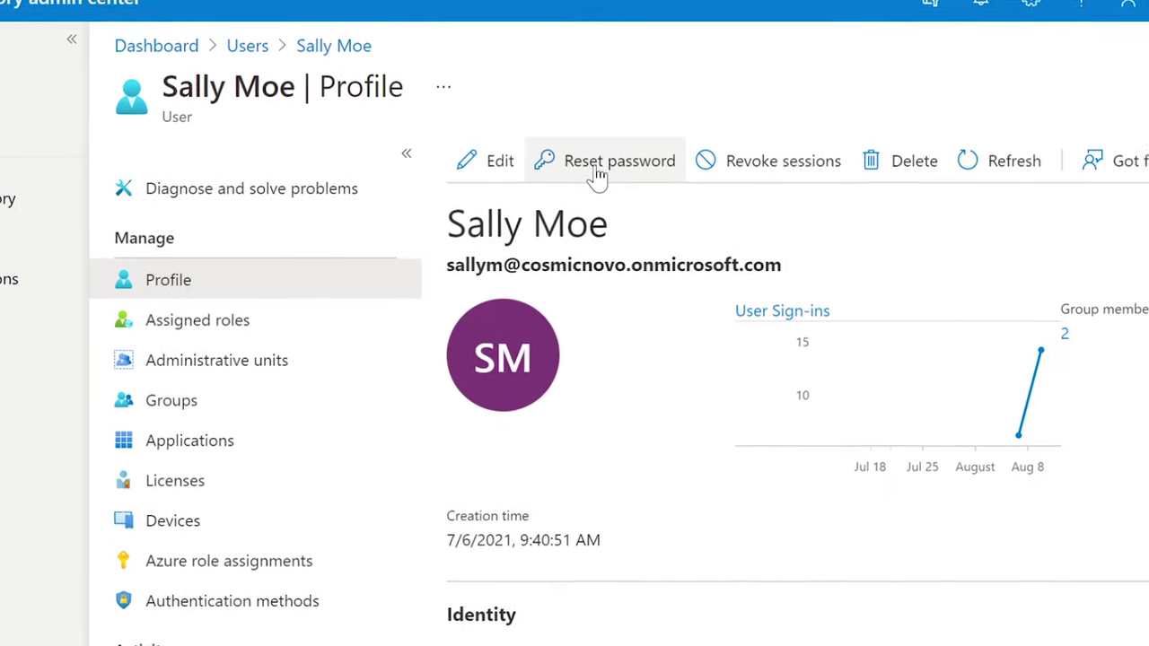
pyautogui.click(500, 164)
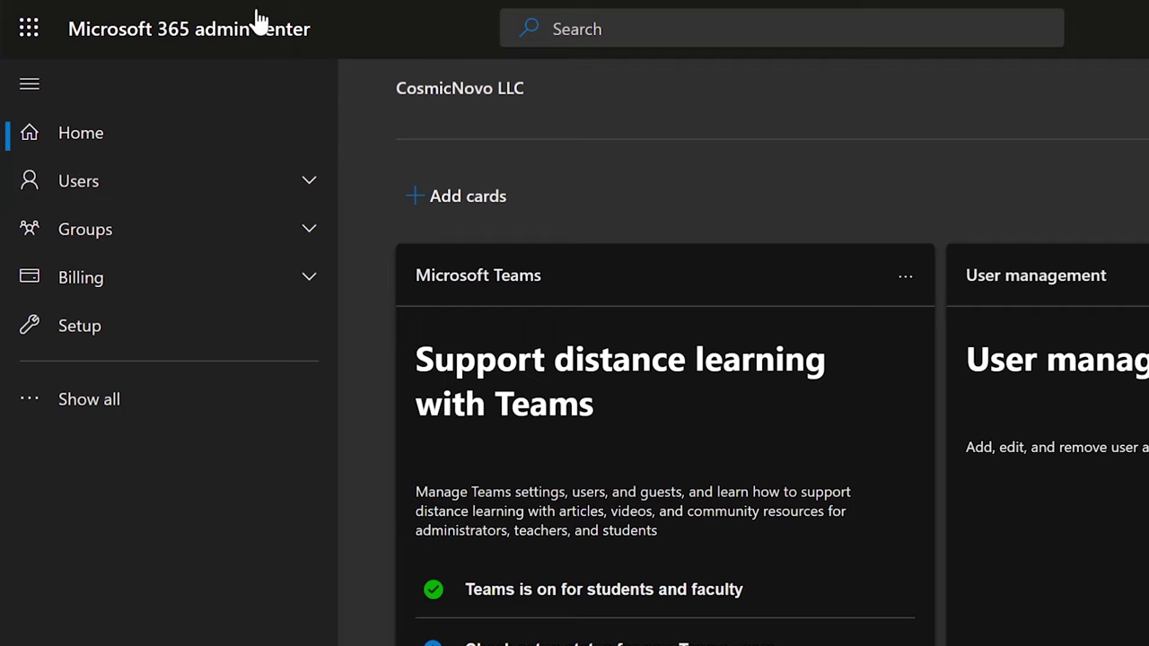
# In the Microsoft 365 admin center, create an access link to the last listed active user's OneDrive files and open it.
pyautogui.click(135, 185)
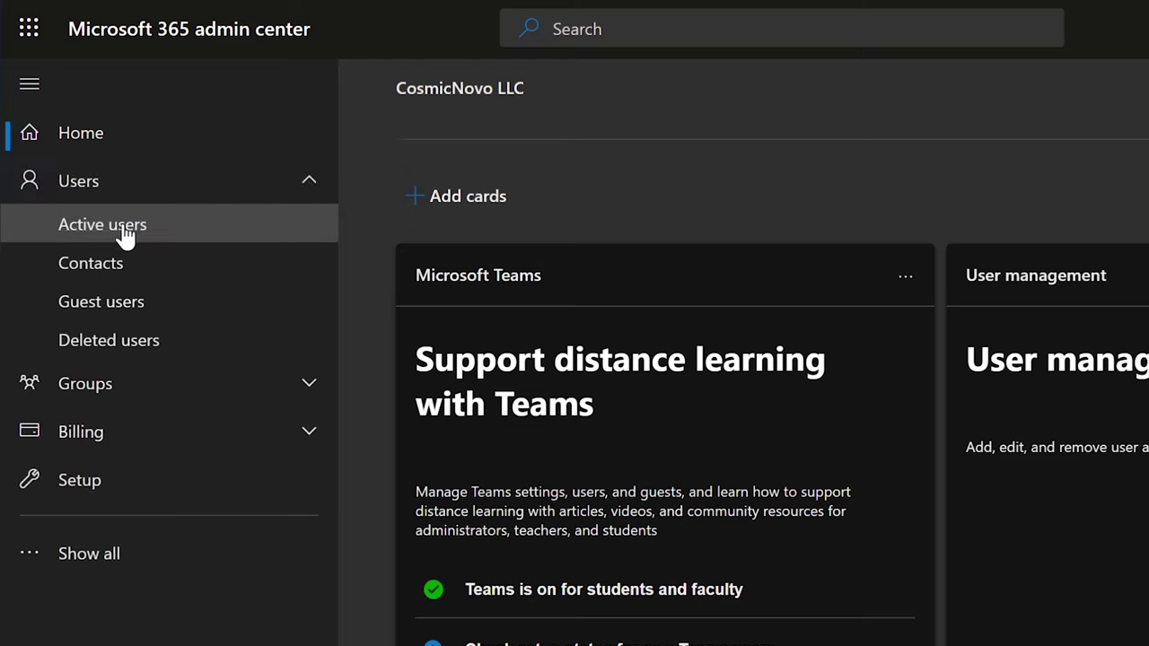
pyautogui.click(125, 226)
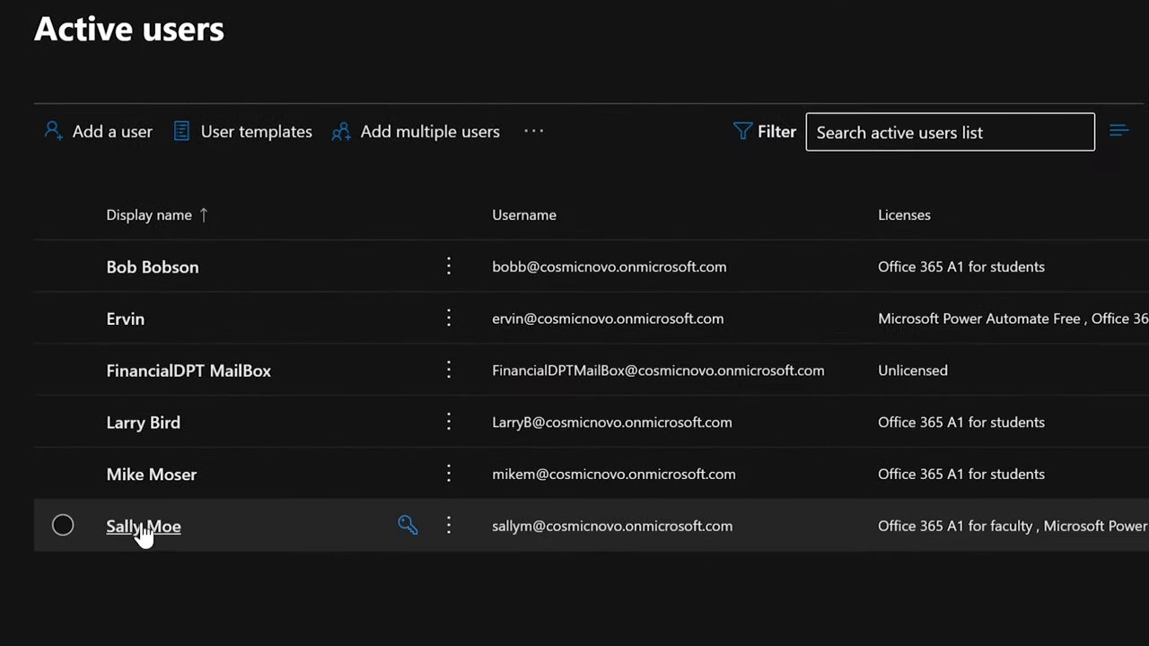
pyautogui.click(143, 528)
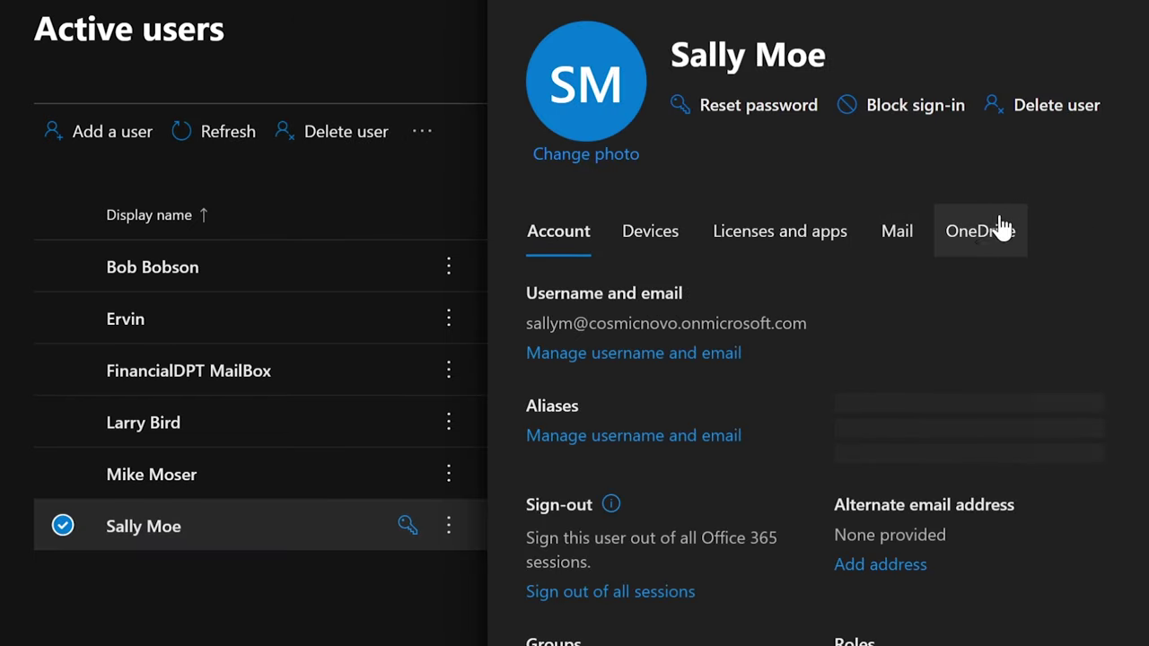
pyautogui.click(977, 243)
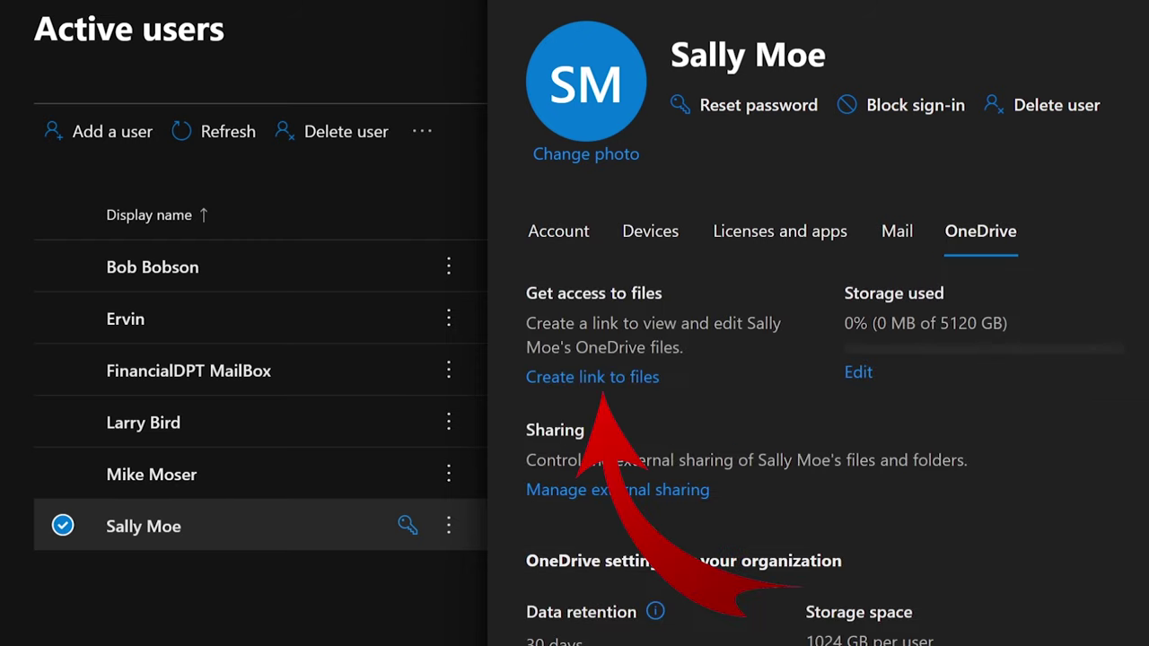
pyautogui.click(581, 379)
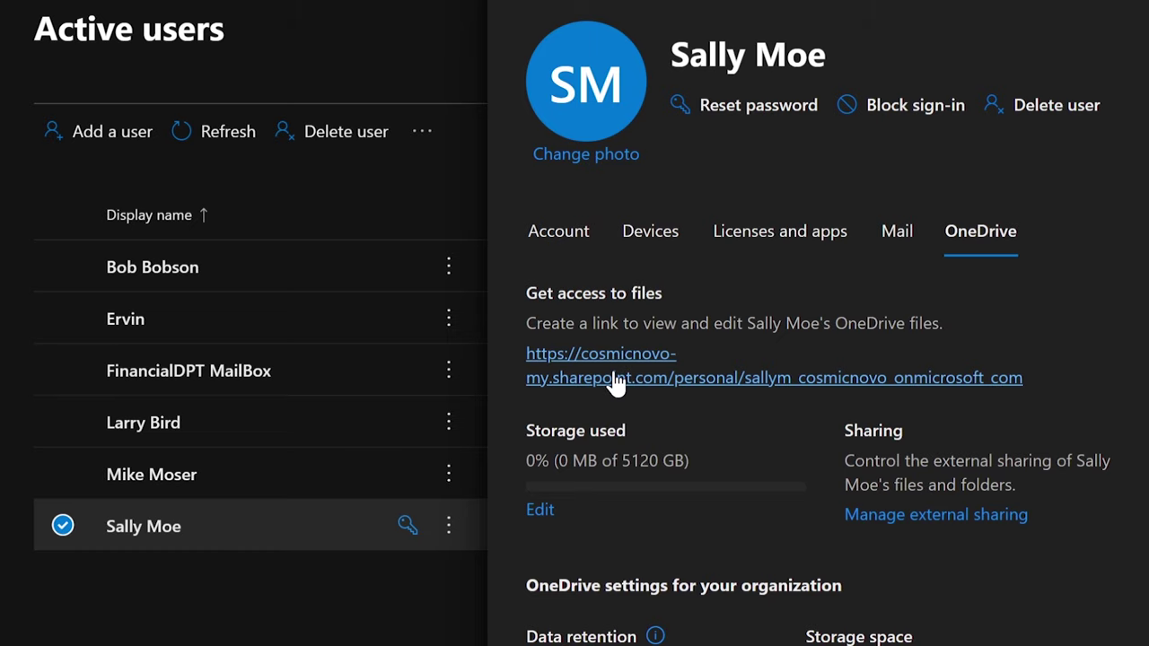
pyautogui.click(664, 398)
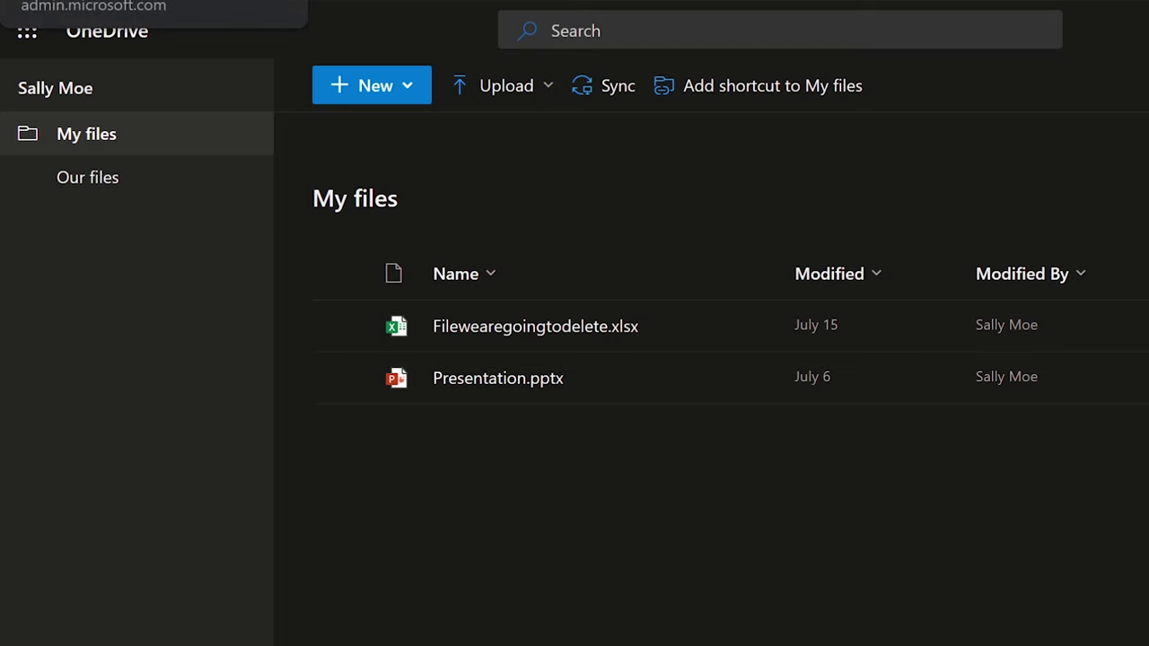
# Switch to the user's own OneDrive and open its recycle bin, continuing to the second-stage recycle bin.
pyautogui.click(134, 0)
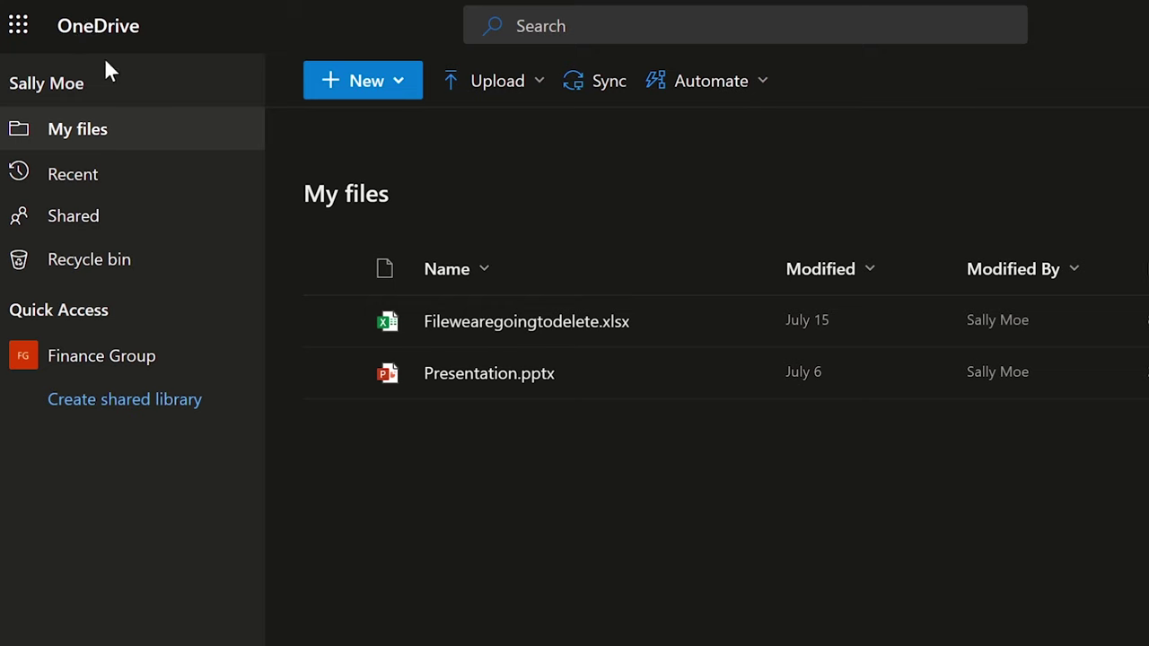
pyautogui.click(96, 260)
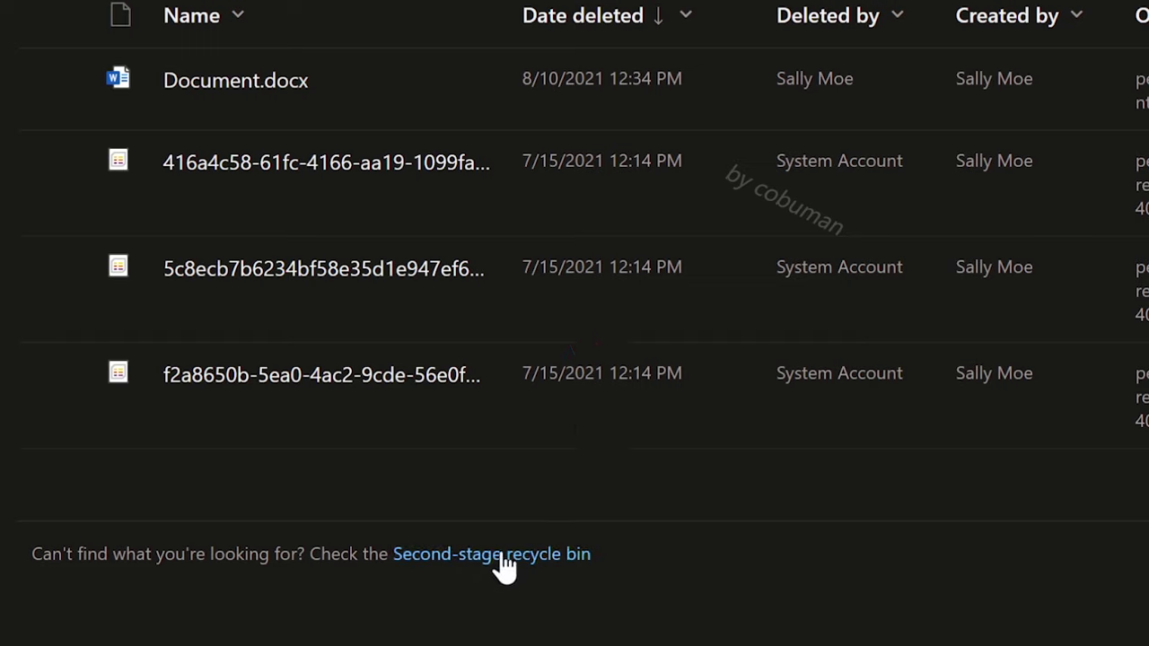
pyautogui.click(494, 565)
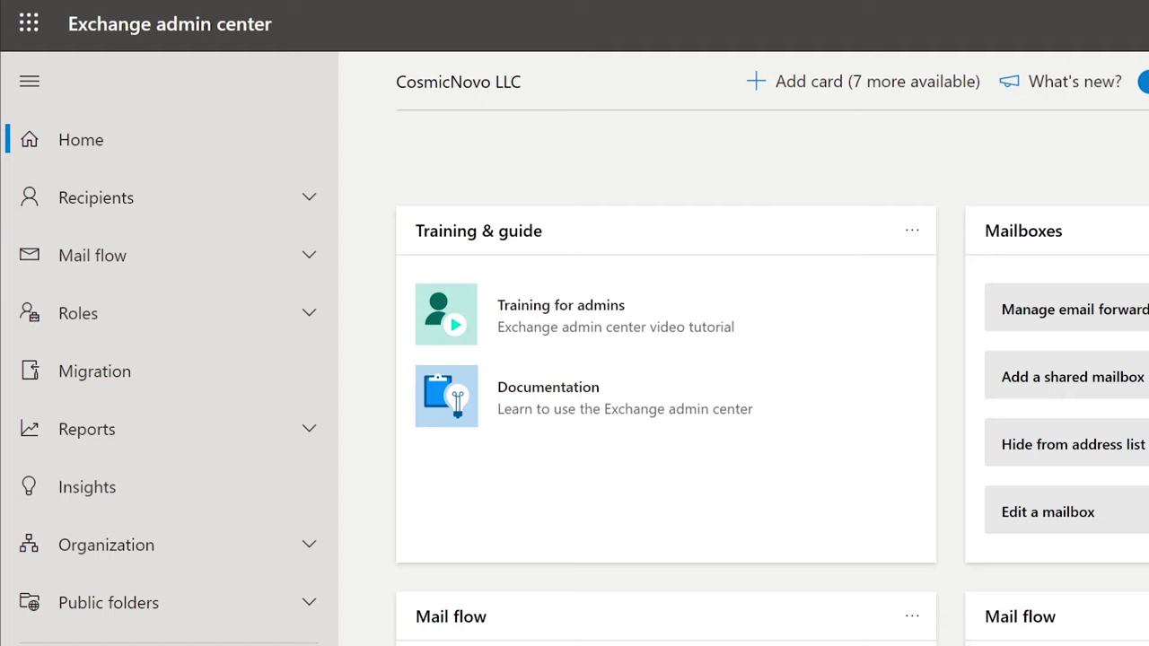
# In the Exchange admin center, open the mail flow message trace page and start a new trace.
pyautogui.moveTo(273, 25); pyautogui.dragTo(63, 31)
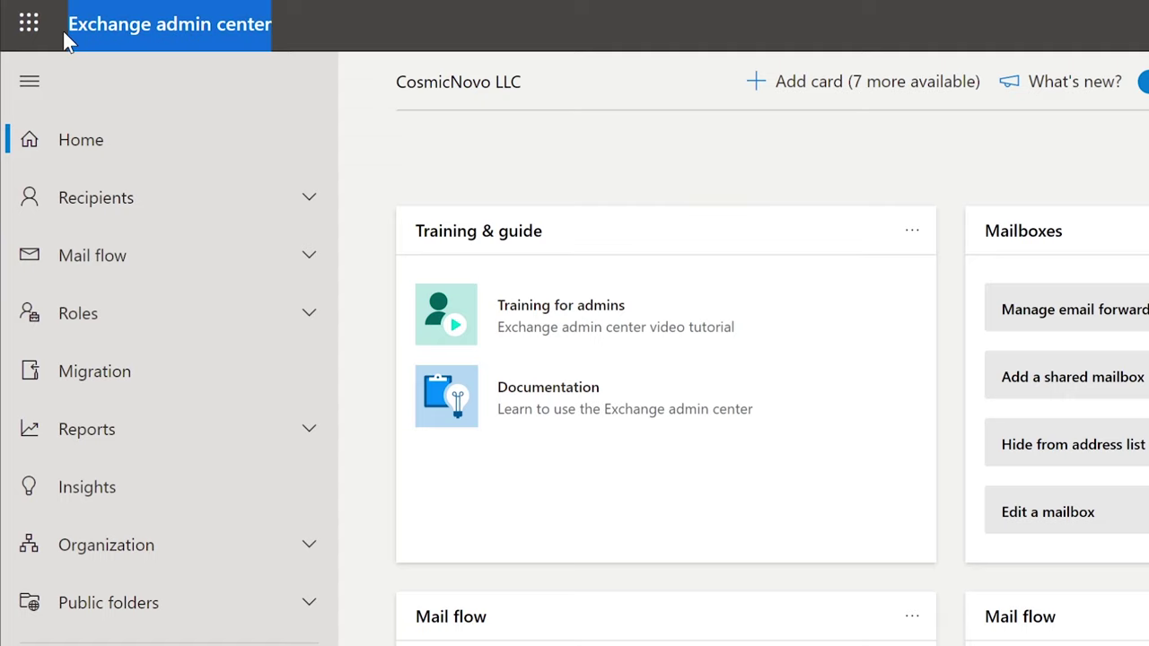
pyautogui.click(159, 259)
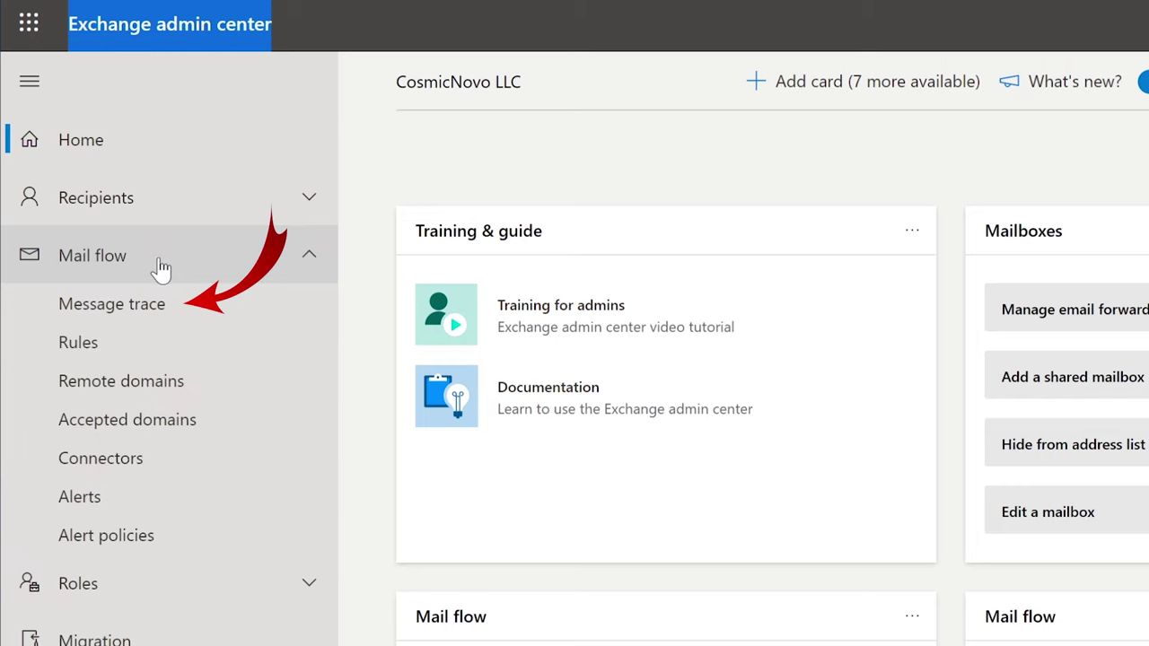
pyautogui.click(143, 310)
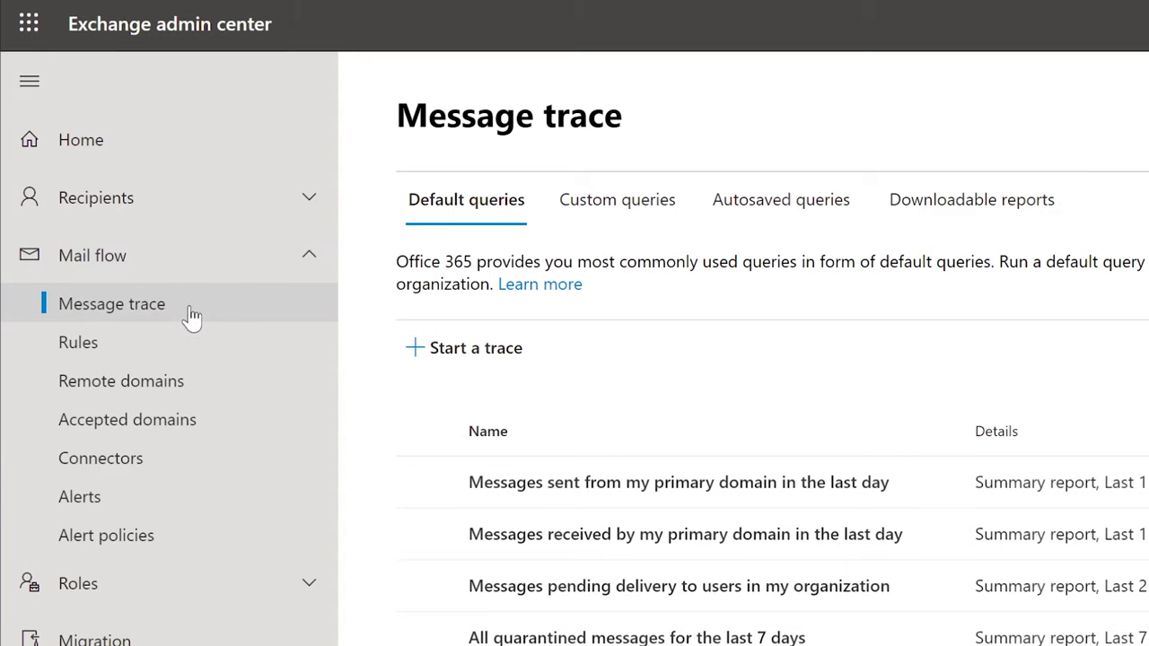
pyautogui.click(468, 351)
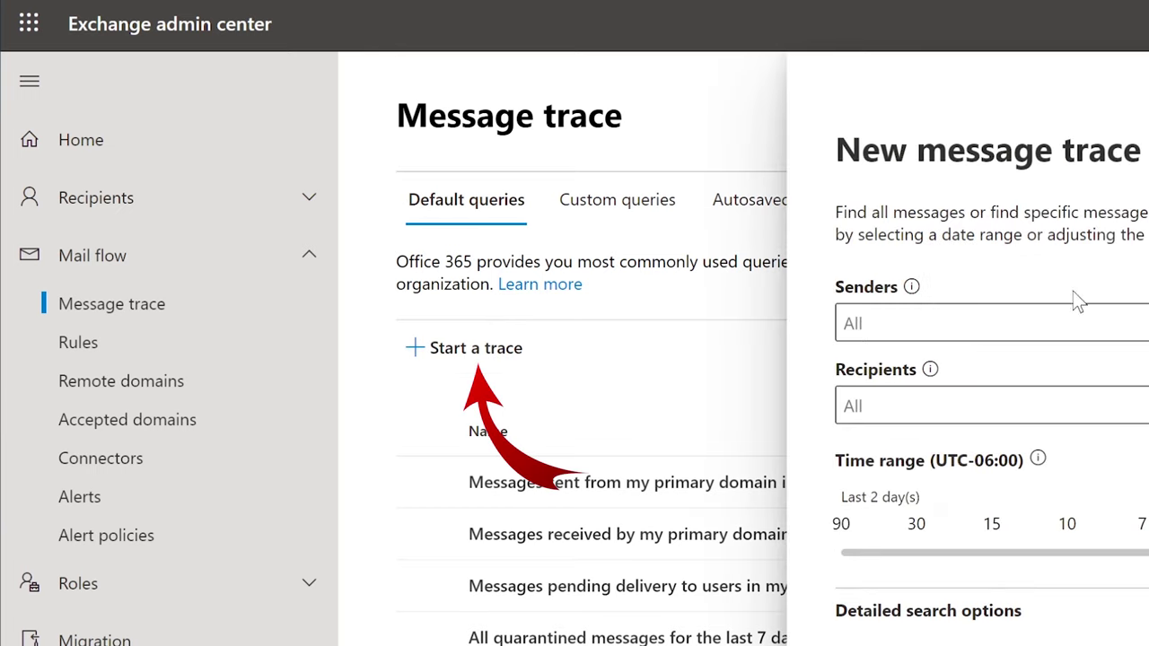
# Run a summary-report message trace with the last listed user's e-mail as sender and a time range of the last 10 days.
pyautogui.click(1077, 314)
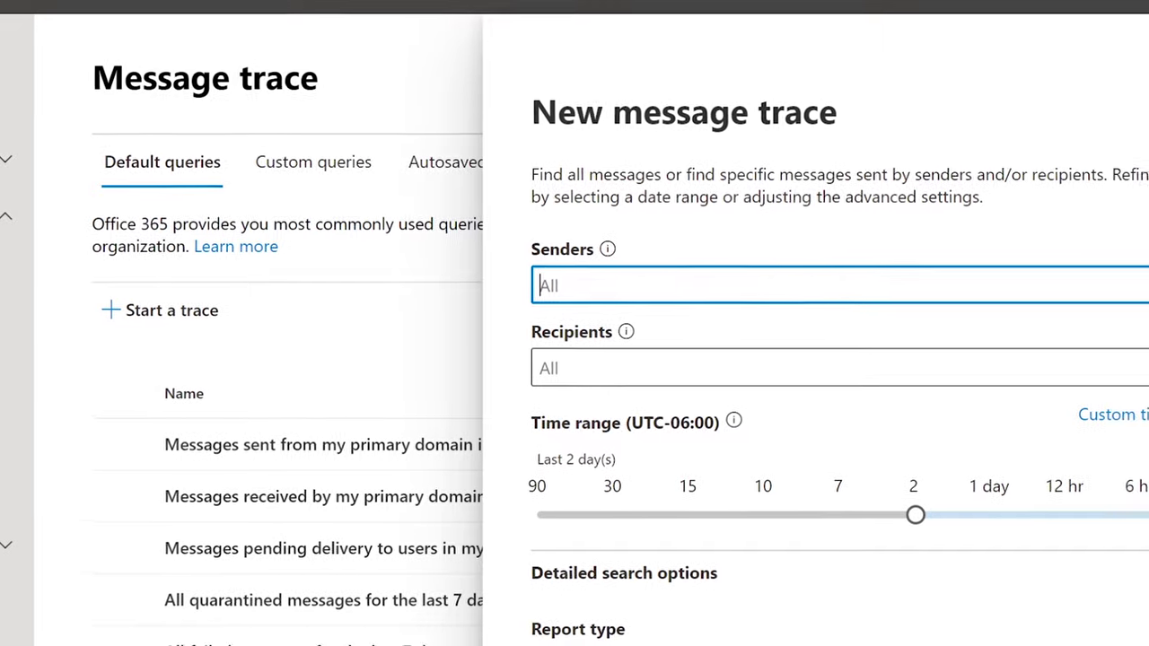
pyautogui.write('sally')
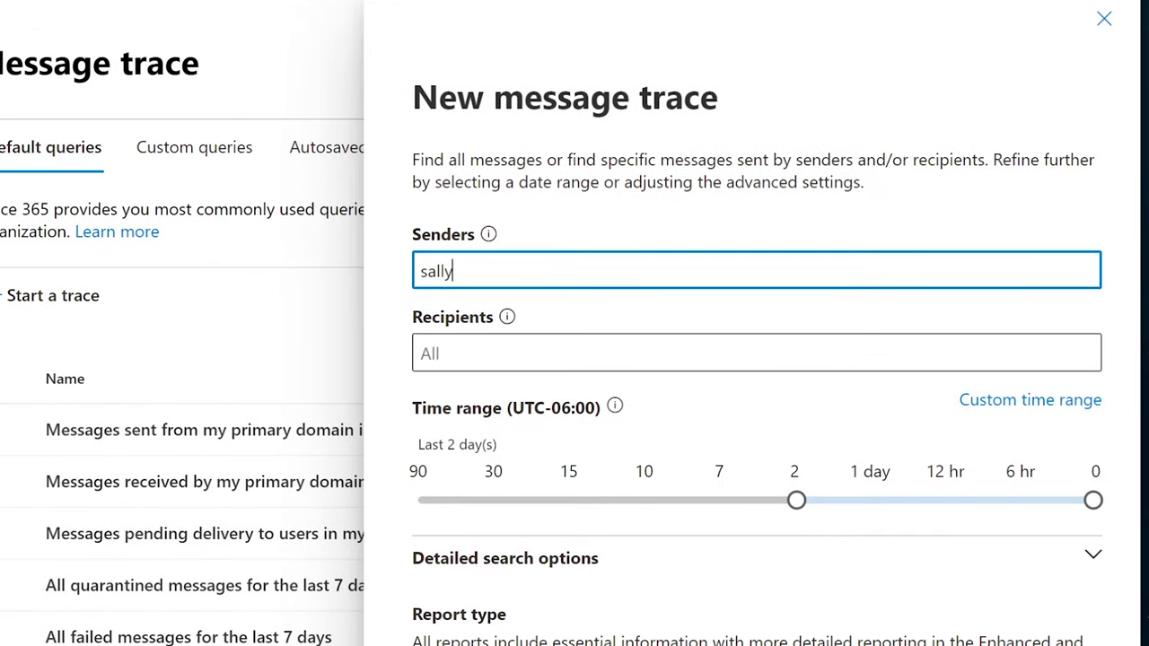
pyautogui.click(498, 368)
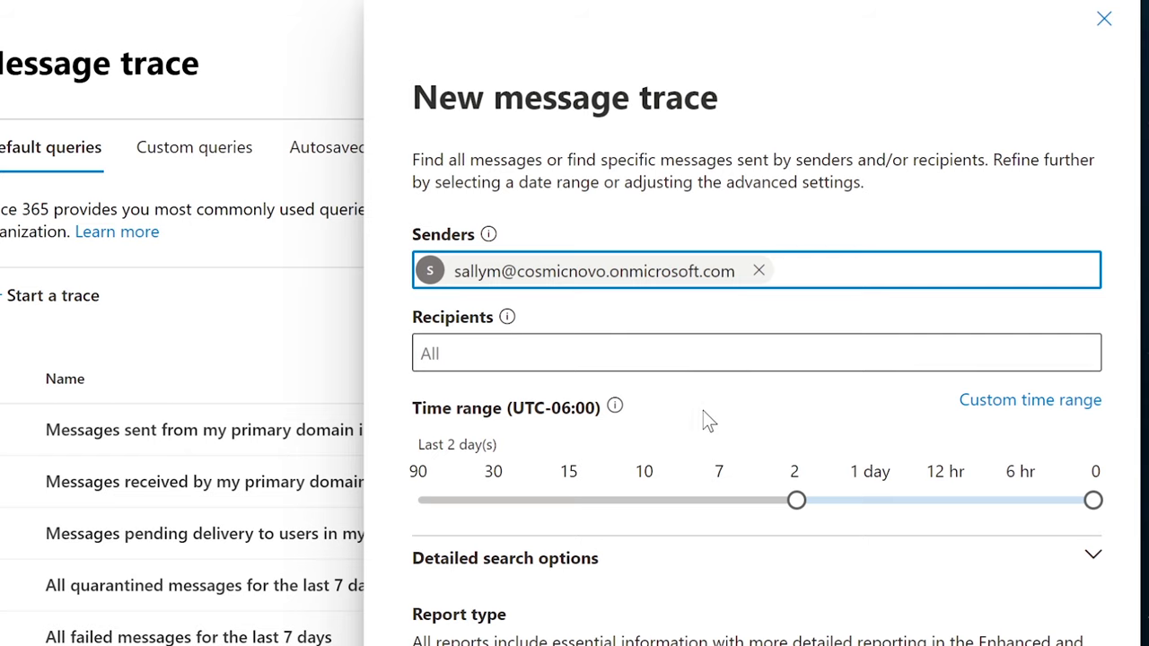
pyautogui.moveTo(794, 501); pyautogui.dragTo(708, 497)
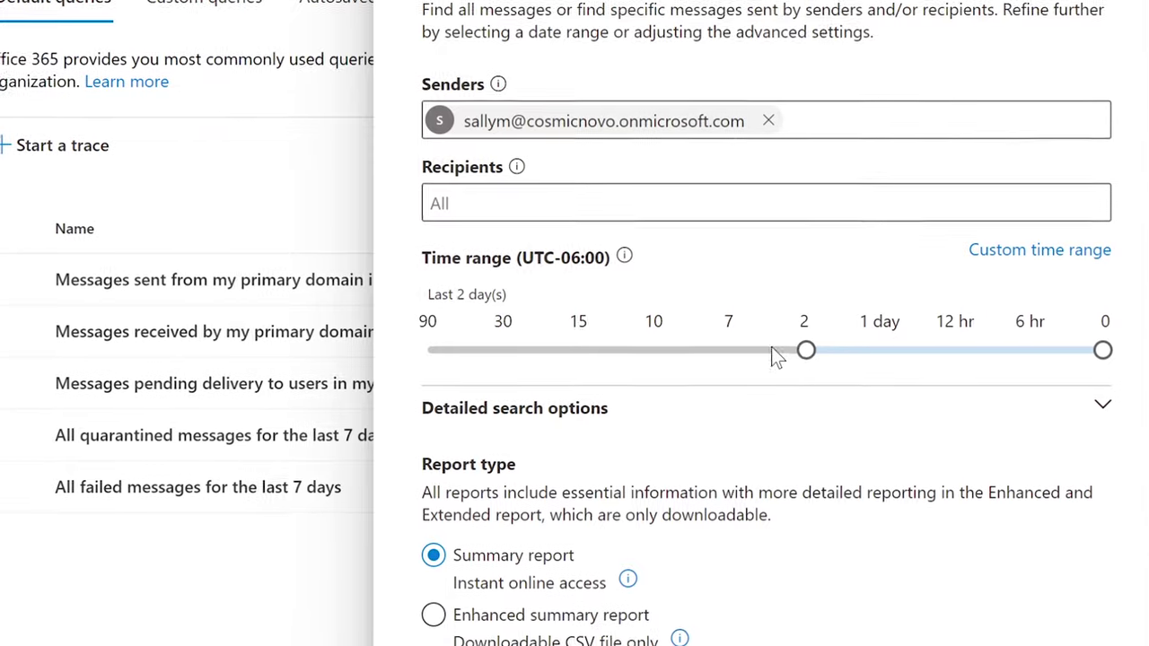
pyautogui.moveTo(721, 289); pyautogui.dragTo(665, 296)
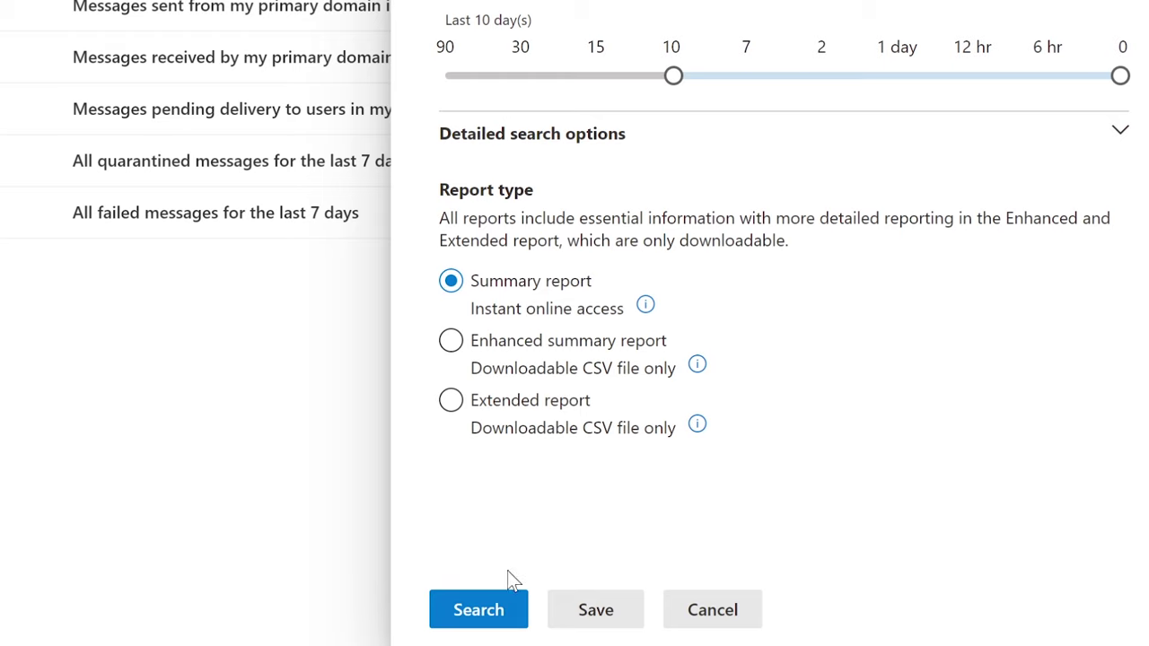
pyautogui.click(478, 611)
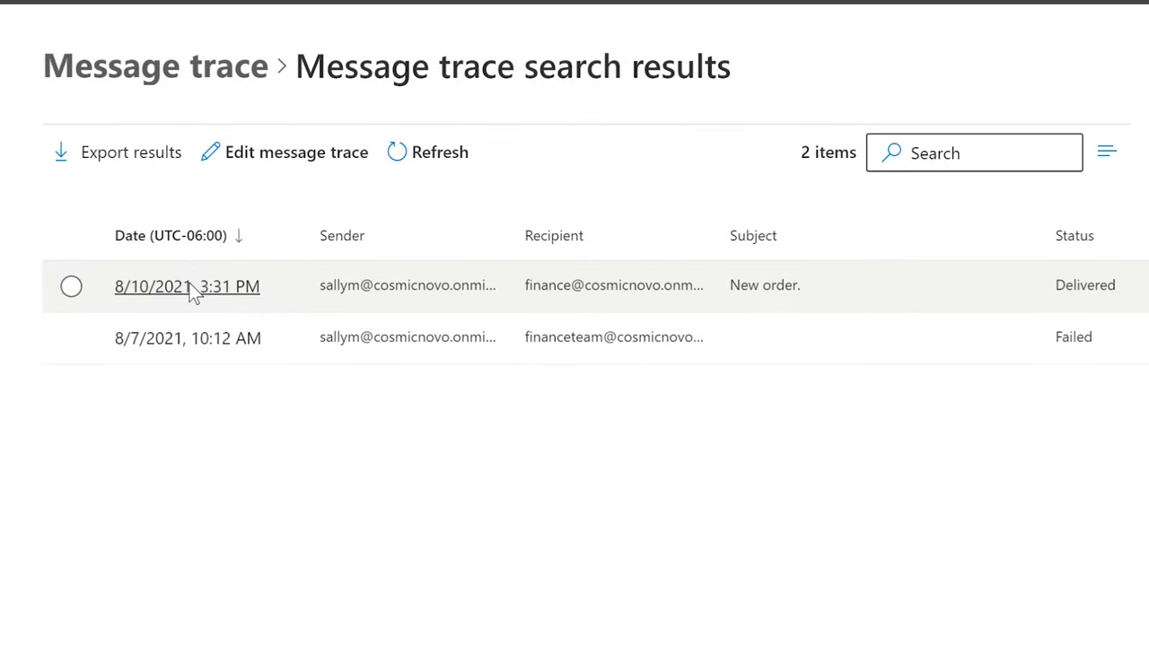
# Examine the delivery stages and status details of the New order. message and of the 8/7/2021 message in the trace results.
pyautogui.click(188, 283)
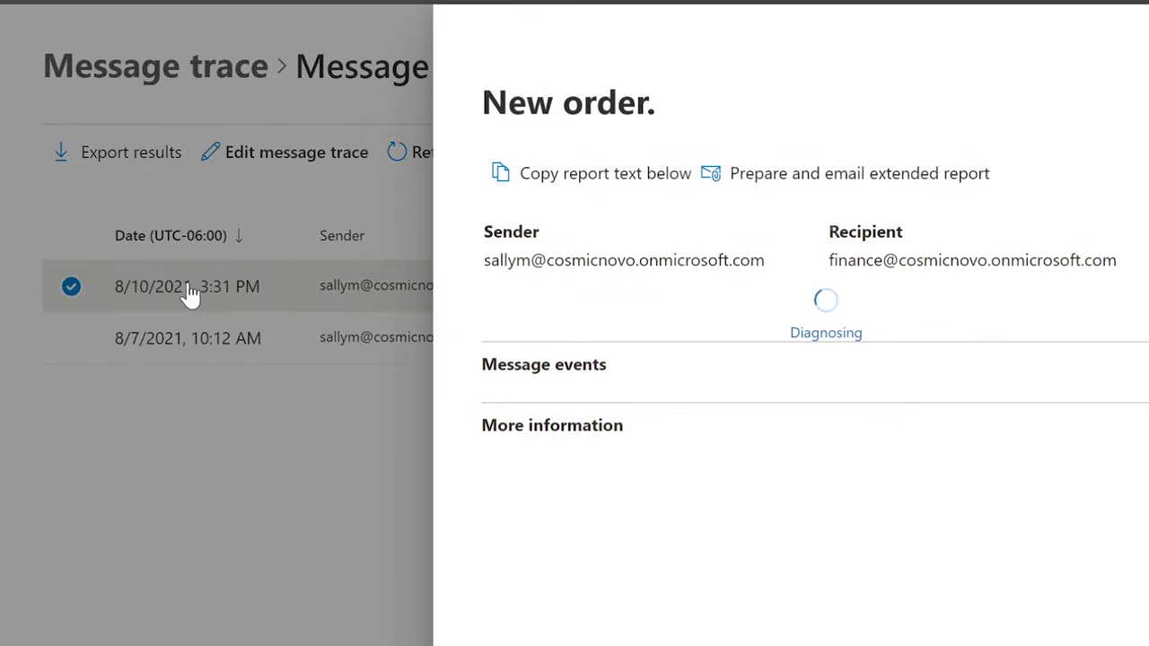
pyautogui.moveTo(565, 305); pyautogui.dragTo(906, 319)
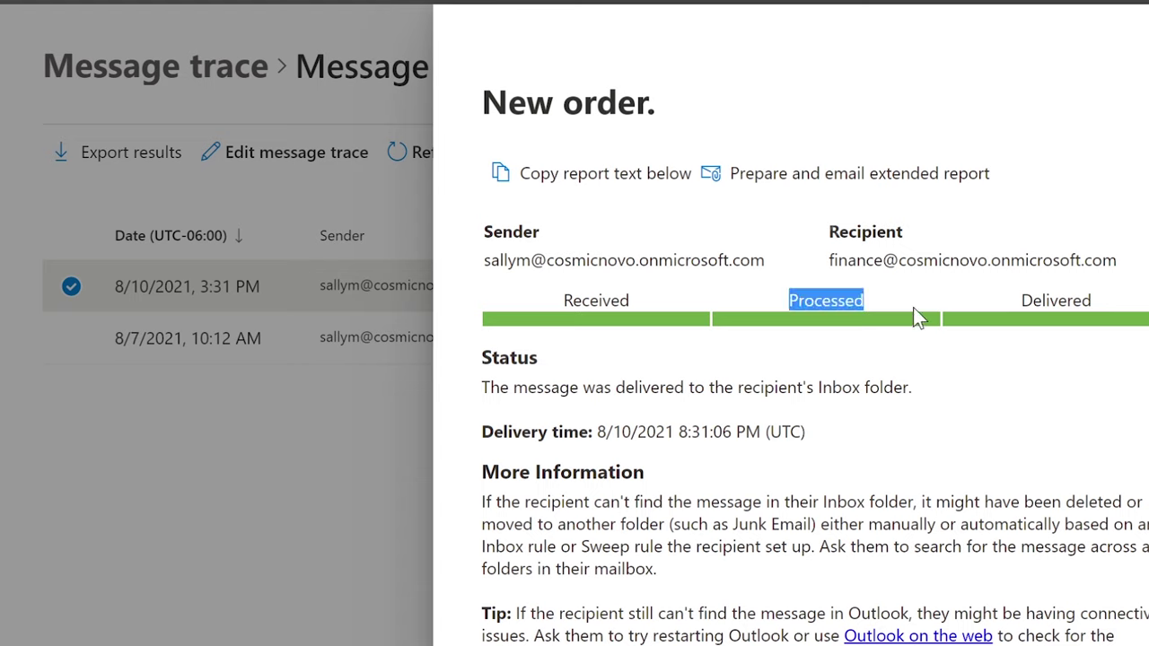
pyautogui.moveTo(1020, 302); pyautogui.dragTo(1106, 307)
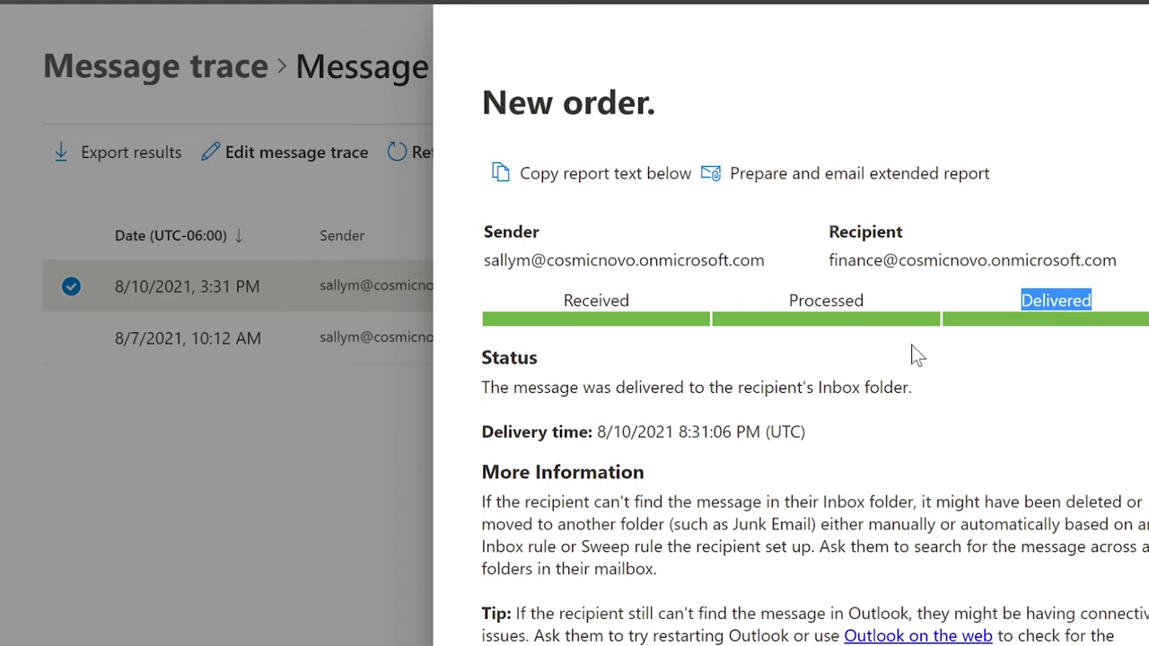
pyautogui.click(216, 274)
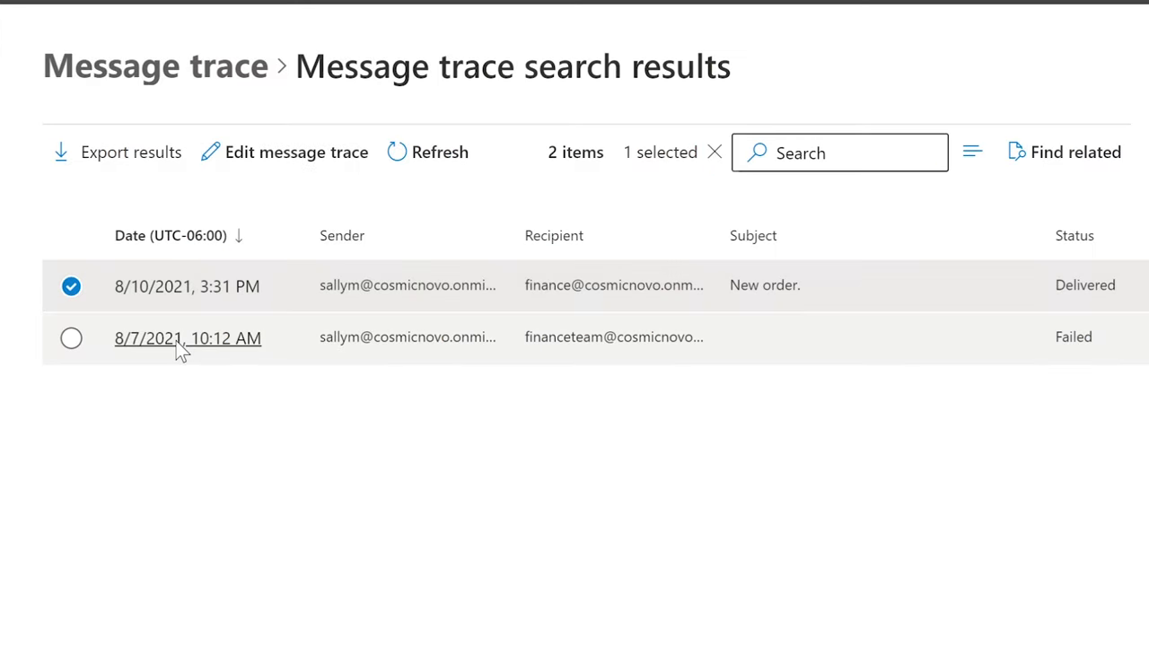
pyautogui.click(177, 343)
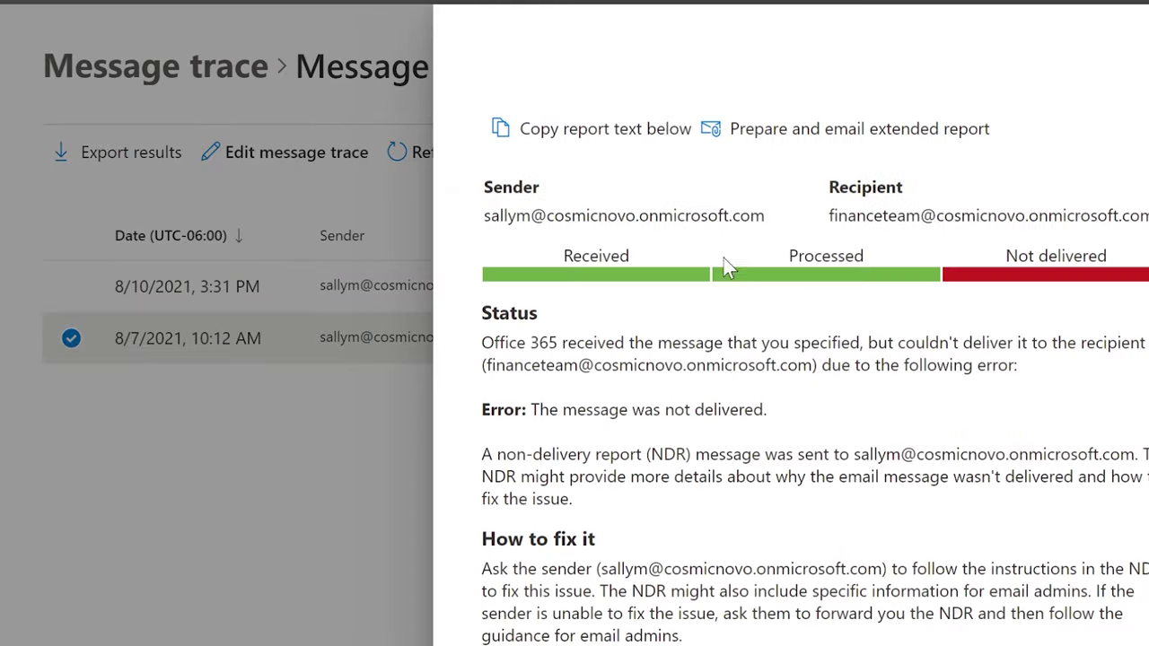
pyautogui.moveTo(1003, 257); pyautogui.dragTo(1128, 278)
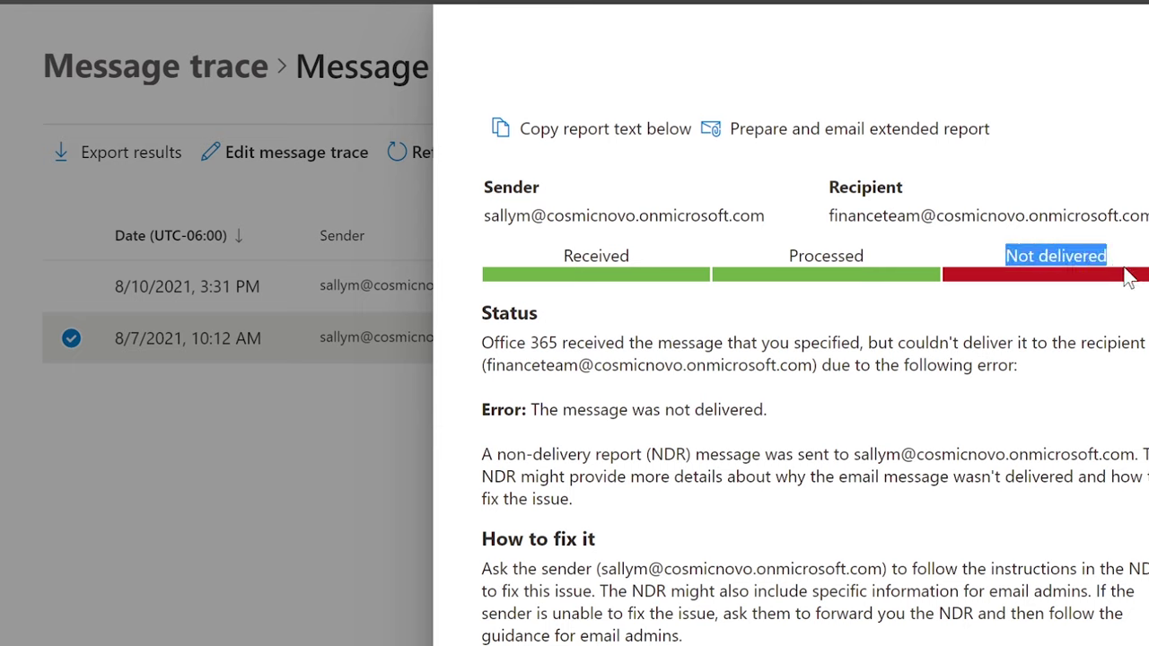
pyautogui.click(1086, 320)
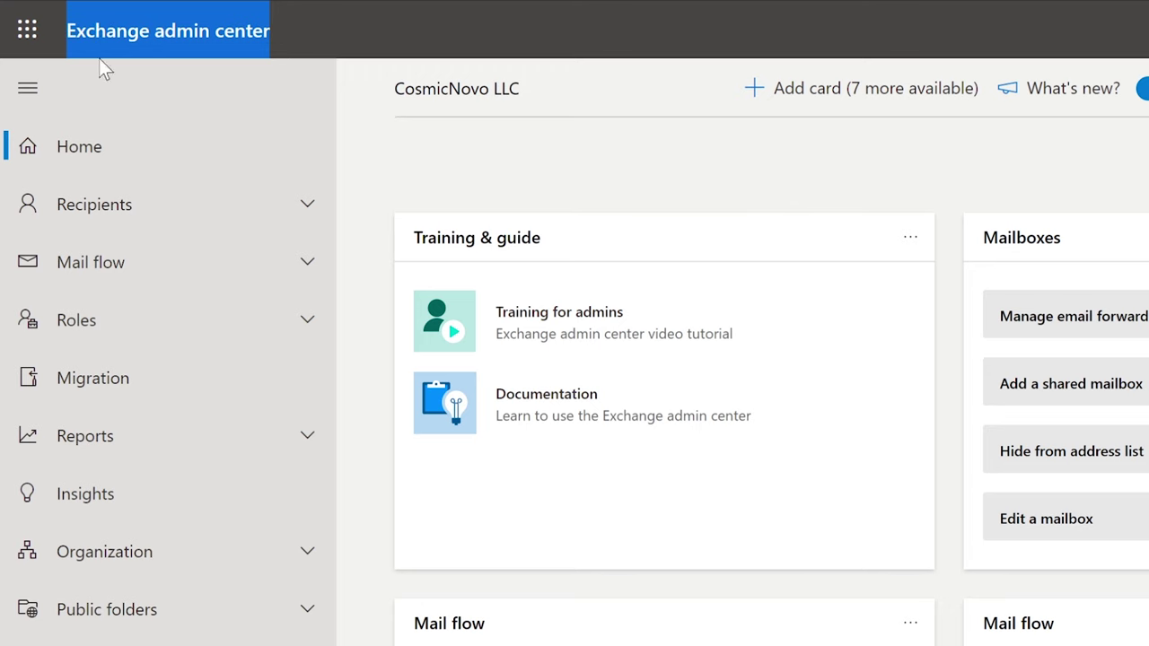
# Open the Exchange recipient groups, view the group types offered for a new group, and discard the new group.
pyautogui.click(123, 205)
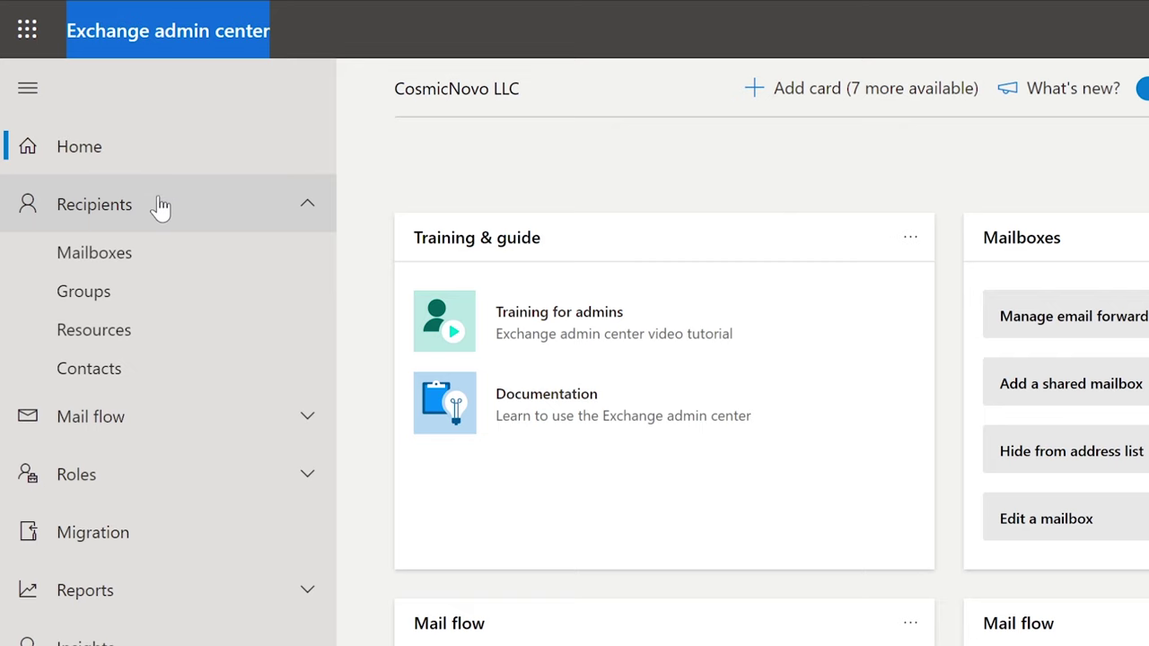
pyautogui.click(105, 292)
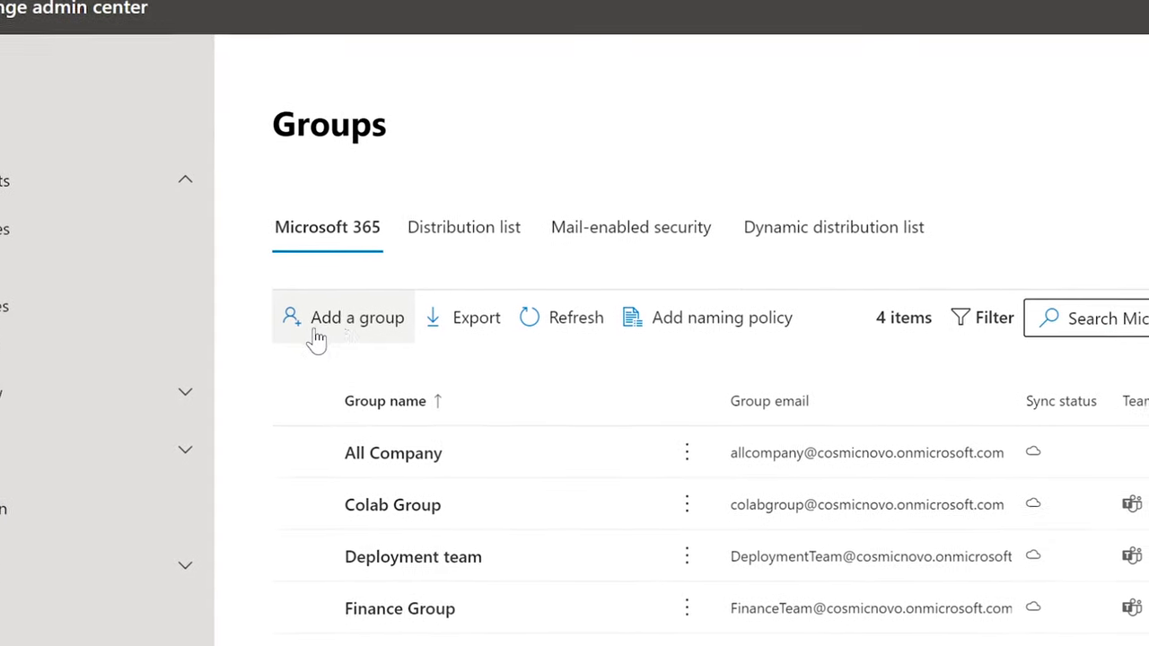
pyautogui.click(316, 338)
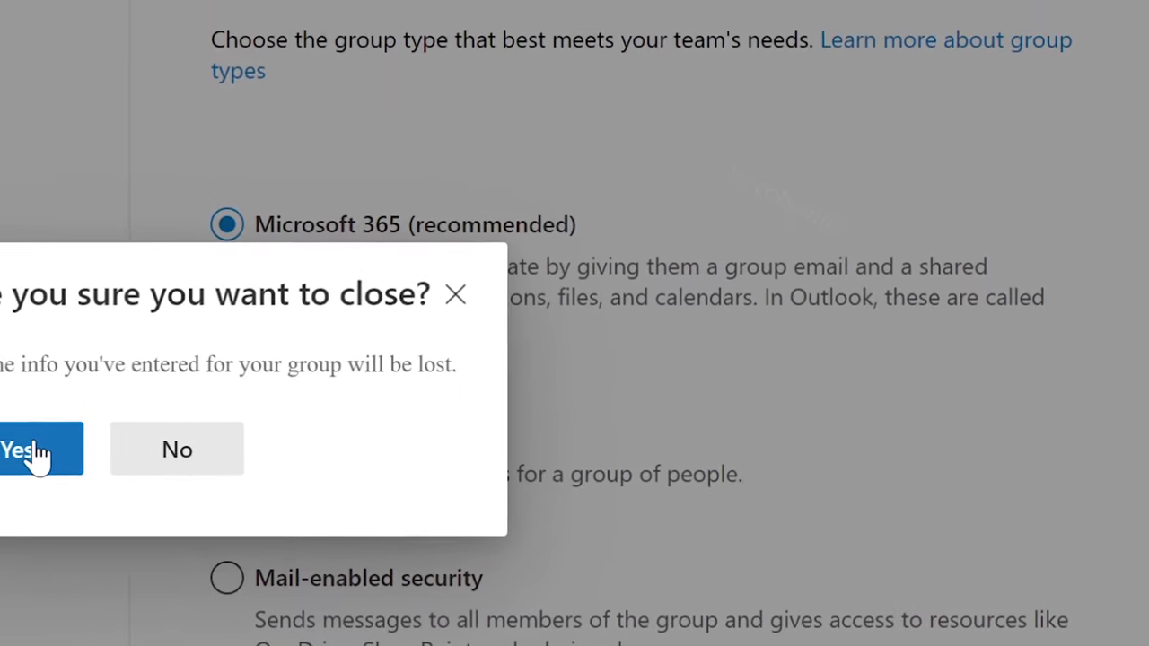
pyautogui.click(36, 453)
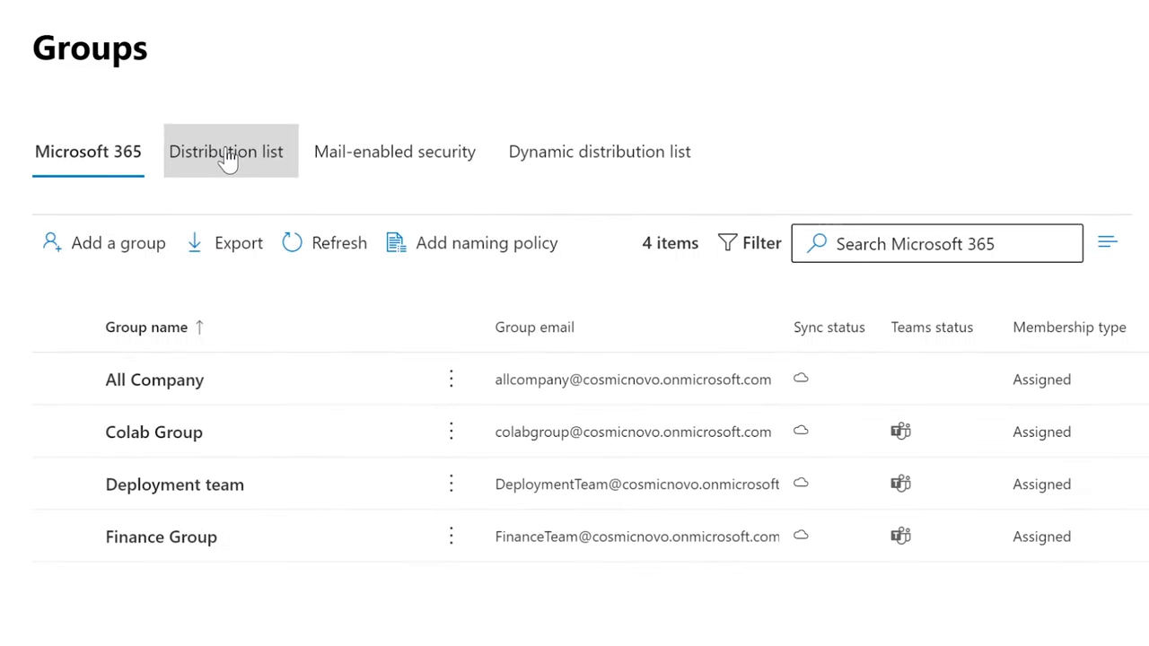
# Open the ActualFinanceGroupDistro distribution list's details and highlight its primary e-mail address.
pyautogui.click(228, 154)
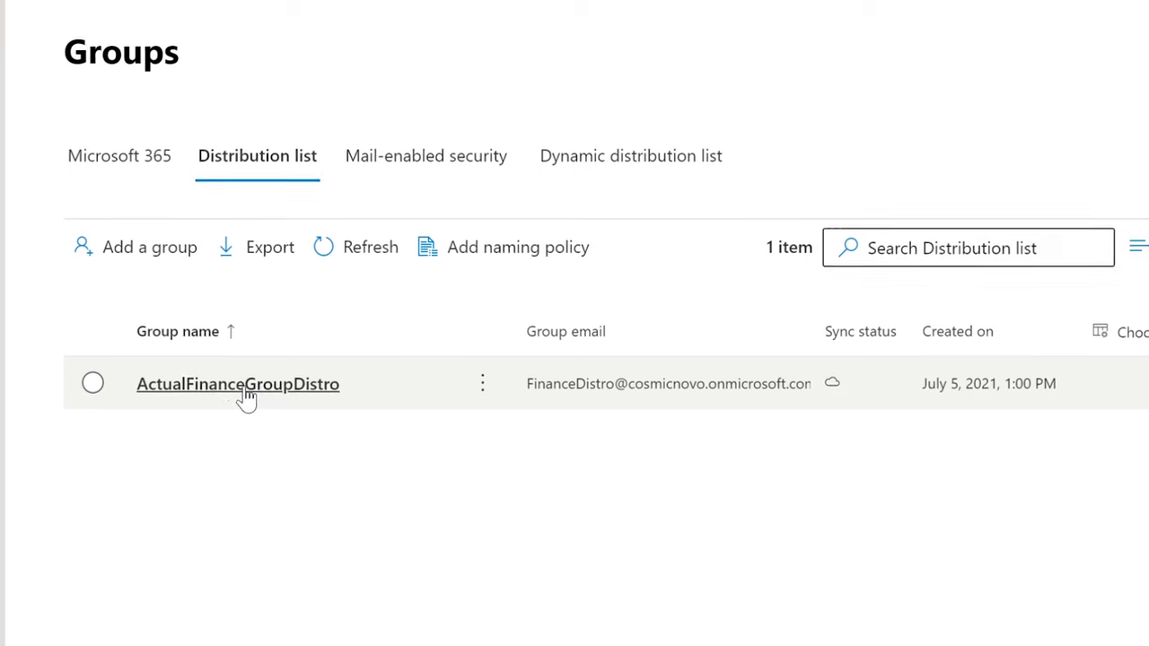
pyautogui.moveTo(523, 381); pyautogui.dragTo(811, 399)
pyautogui.click(730, 390)
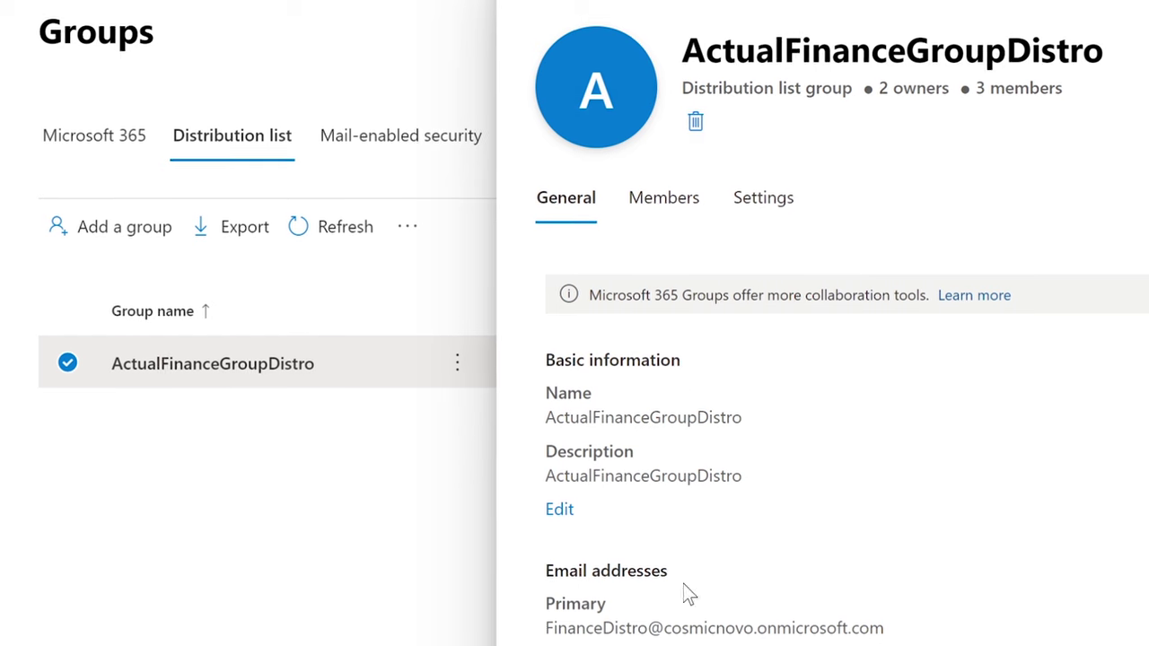
pyautogui.tripleClick(709, 626)
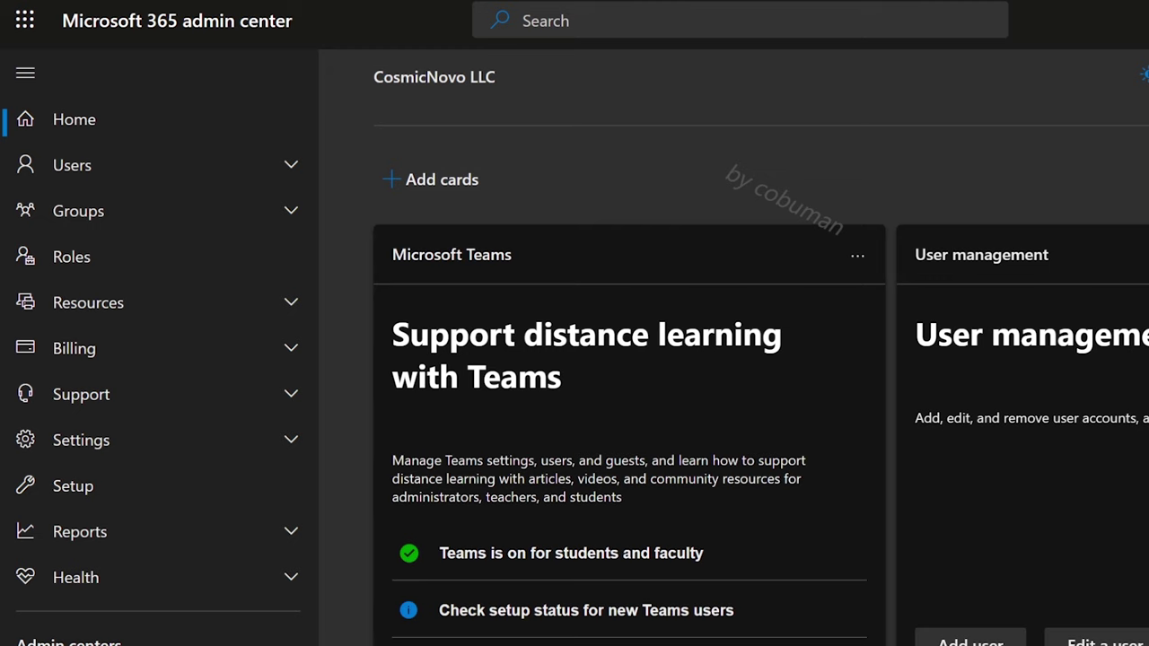
# Switch to the Microsoft 365 admin center and view the licenses and apps of the last listed active user.
pyautogui.moveTo(294, 18); pyautogui.dragTo(59, 27)
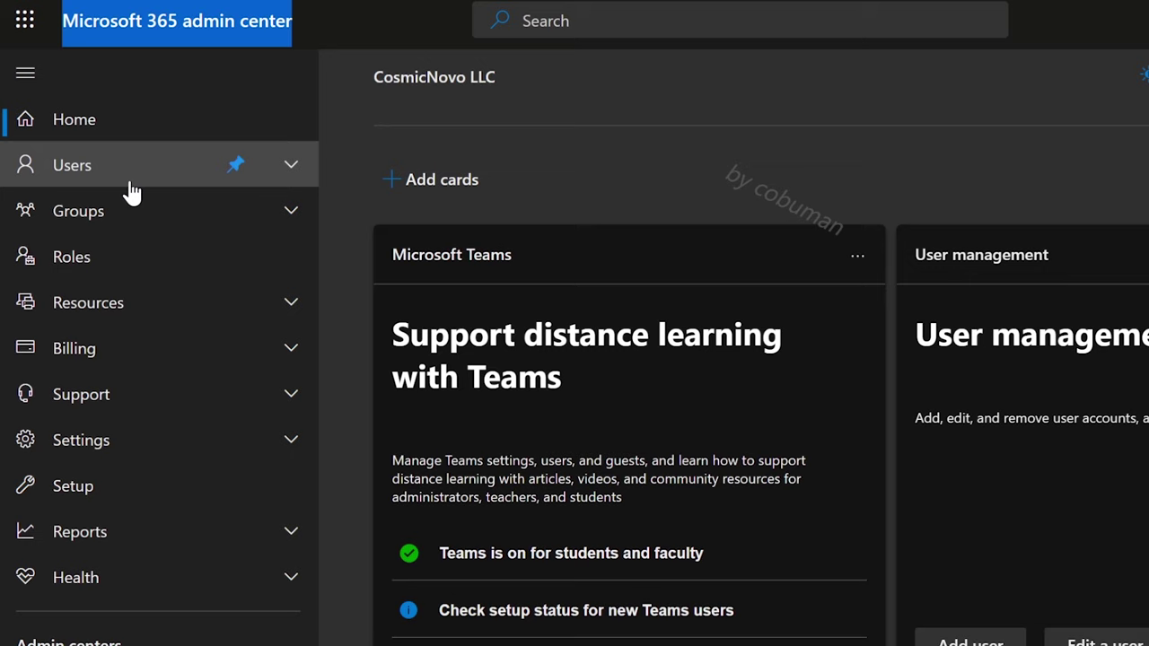
pyautogui.click(90, 170)
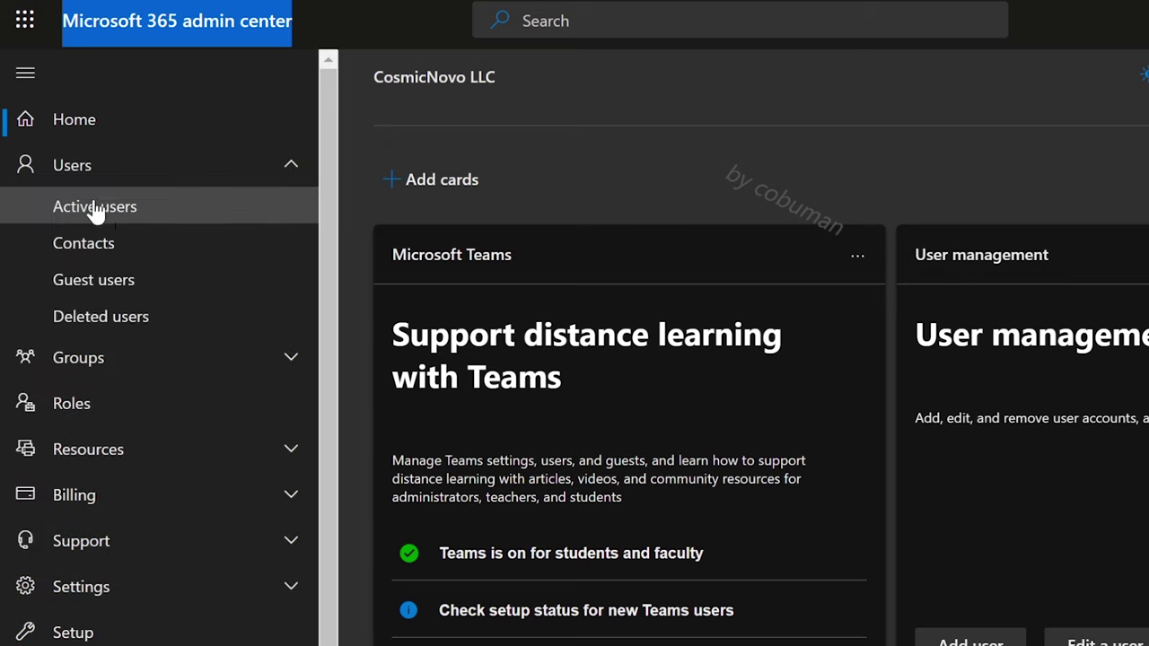
pyautogui.click(130, 216)
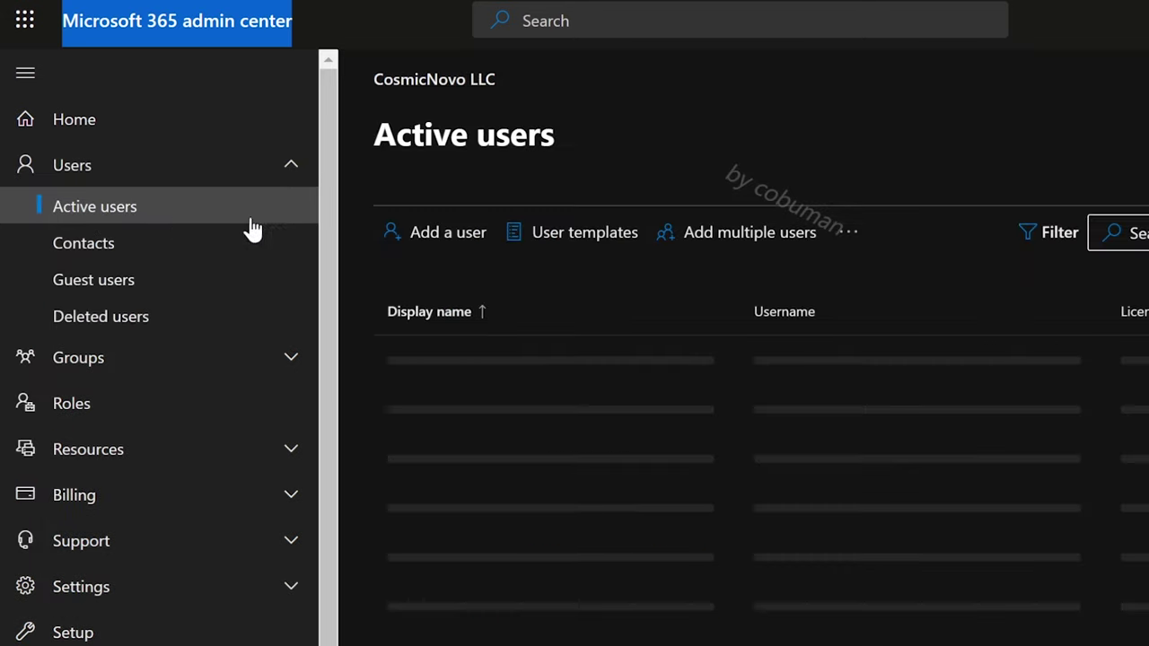
pyautogui.click(1114, 254)
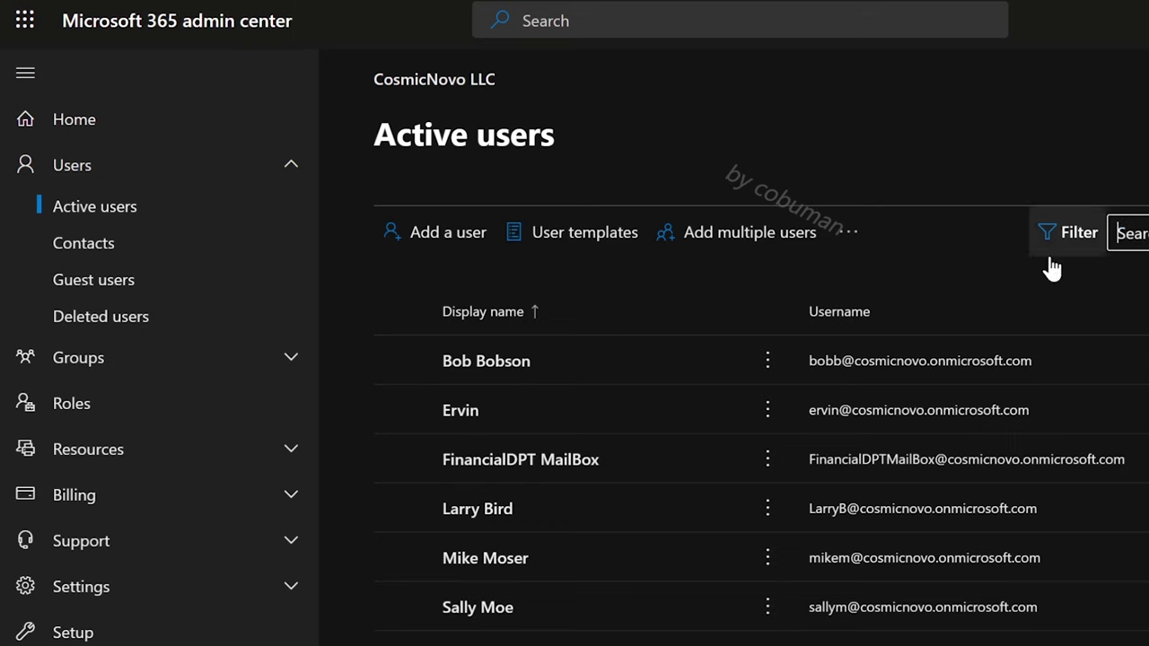
pyautogui.click(476, 608)
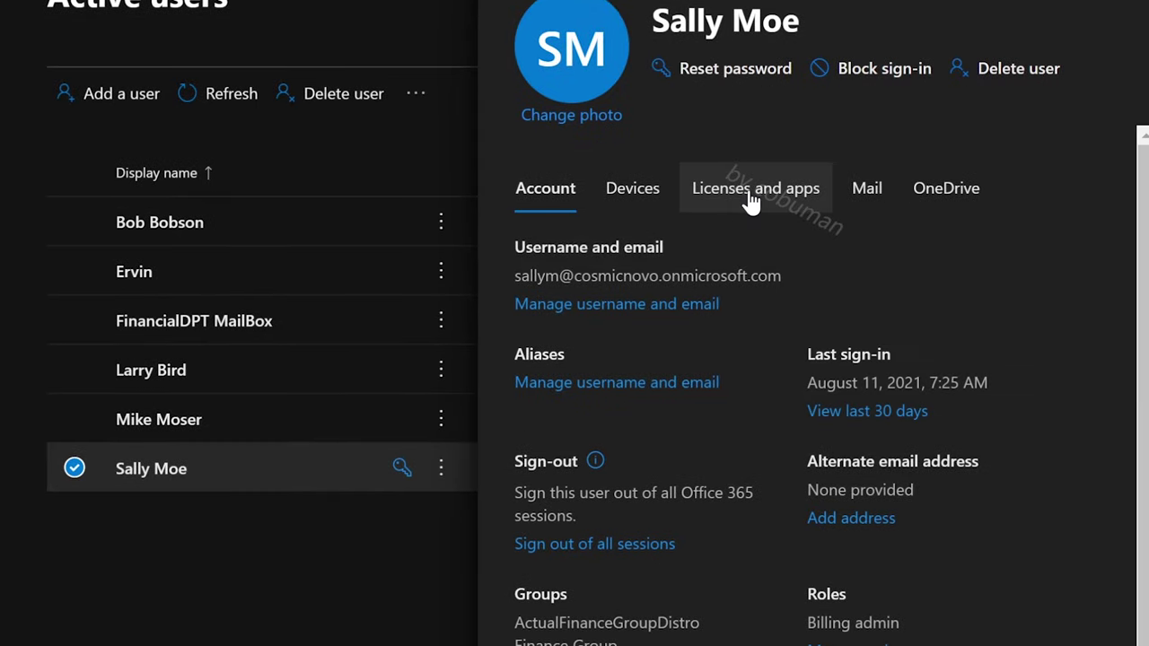
pyautogui.click(750, 201)
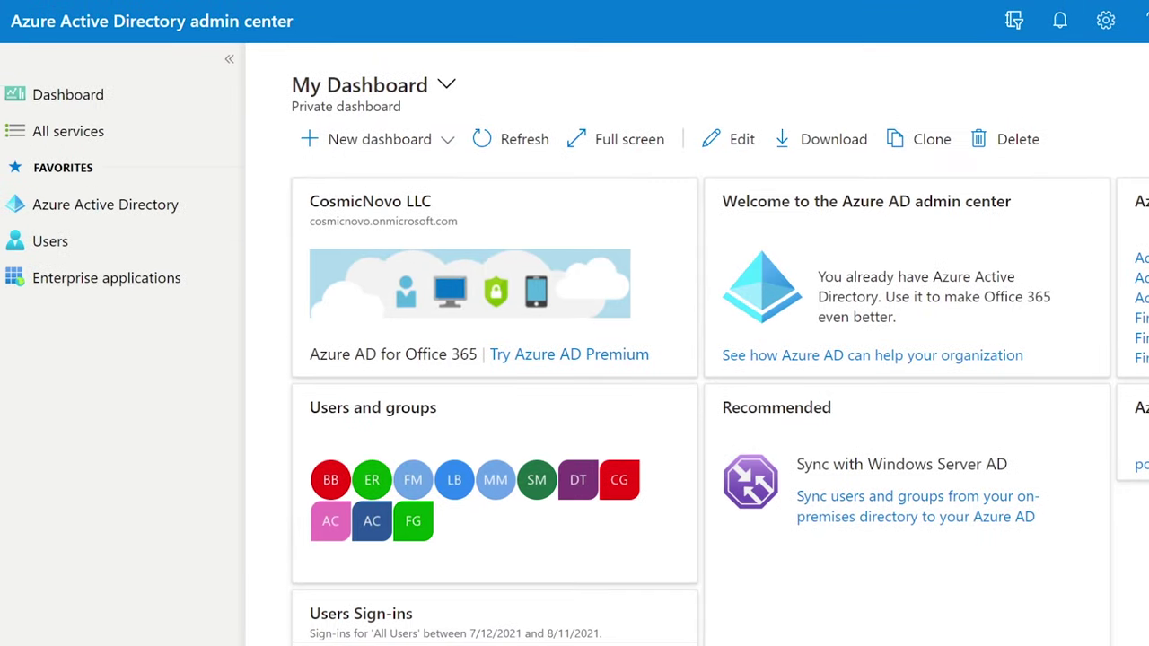
# In the Azure Active Directory admin center, open the last listed user's profile and view the assigned licenses.
pyautogui.click(51, 242)
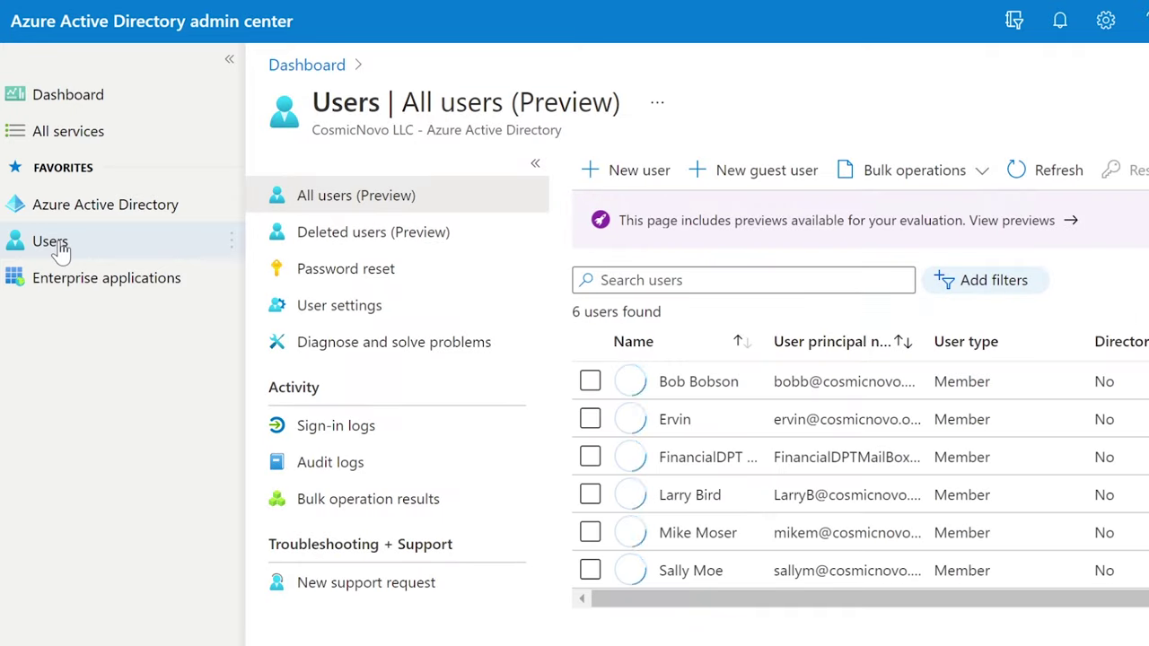
pyautogui.click(721, 573)
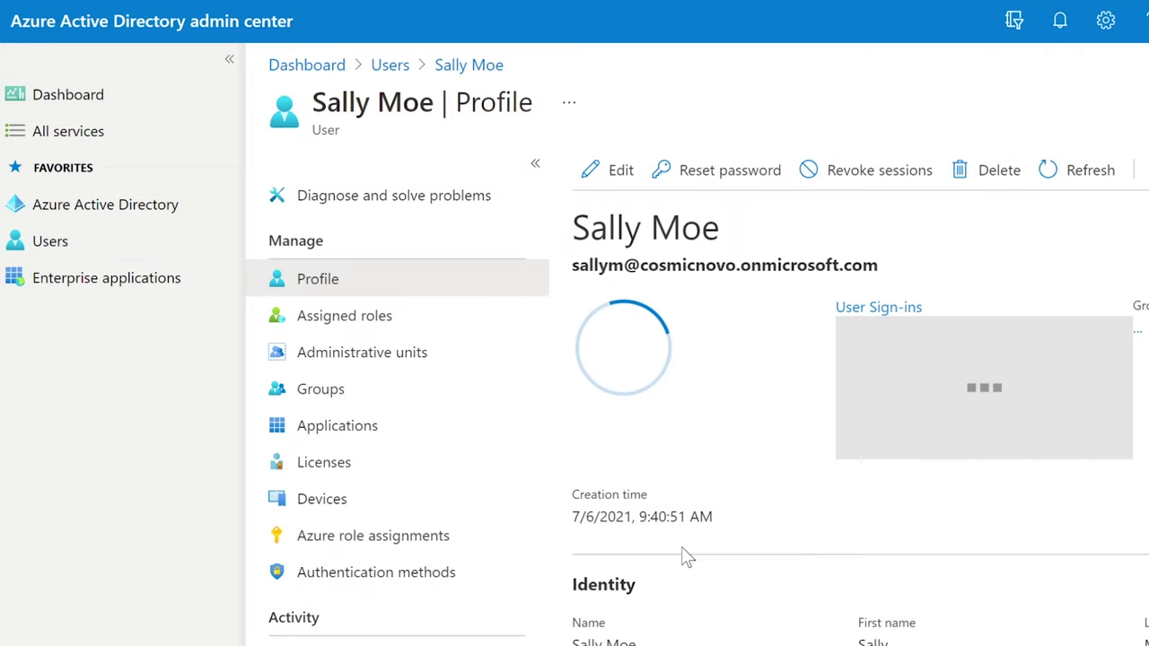
pyautogui.click(324, 469)
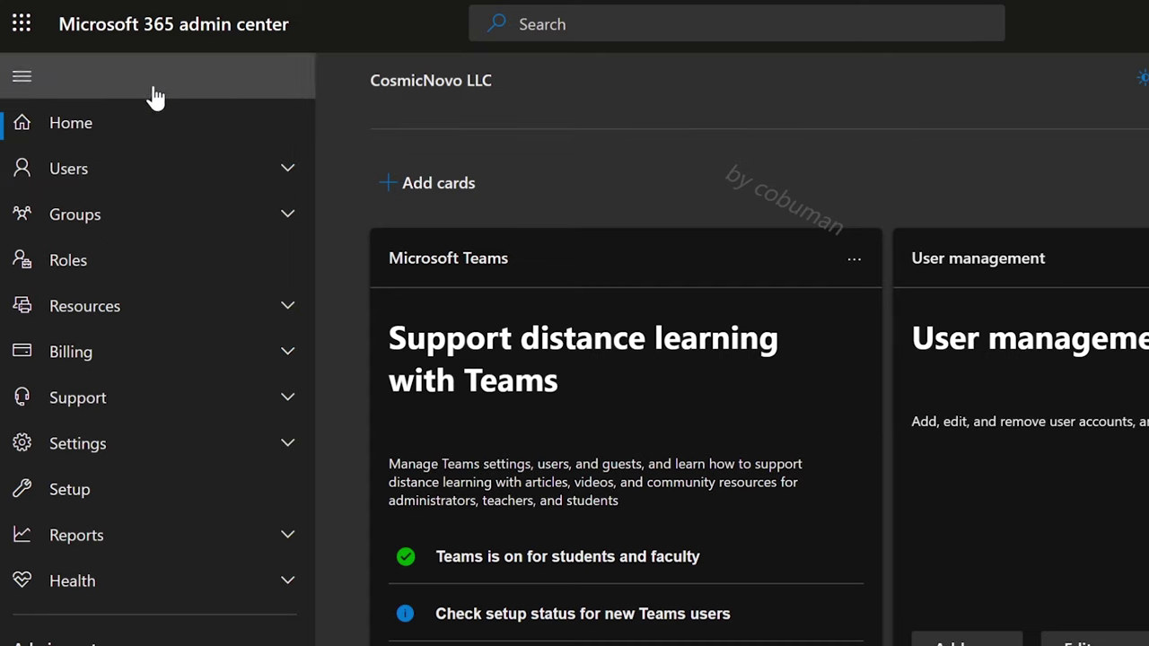
# In the Microsoft 365 admin center, open the licenses and apps settings of the last listed active user.
pyautogui.click(76, 168)
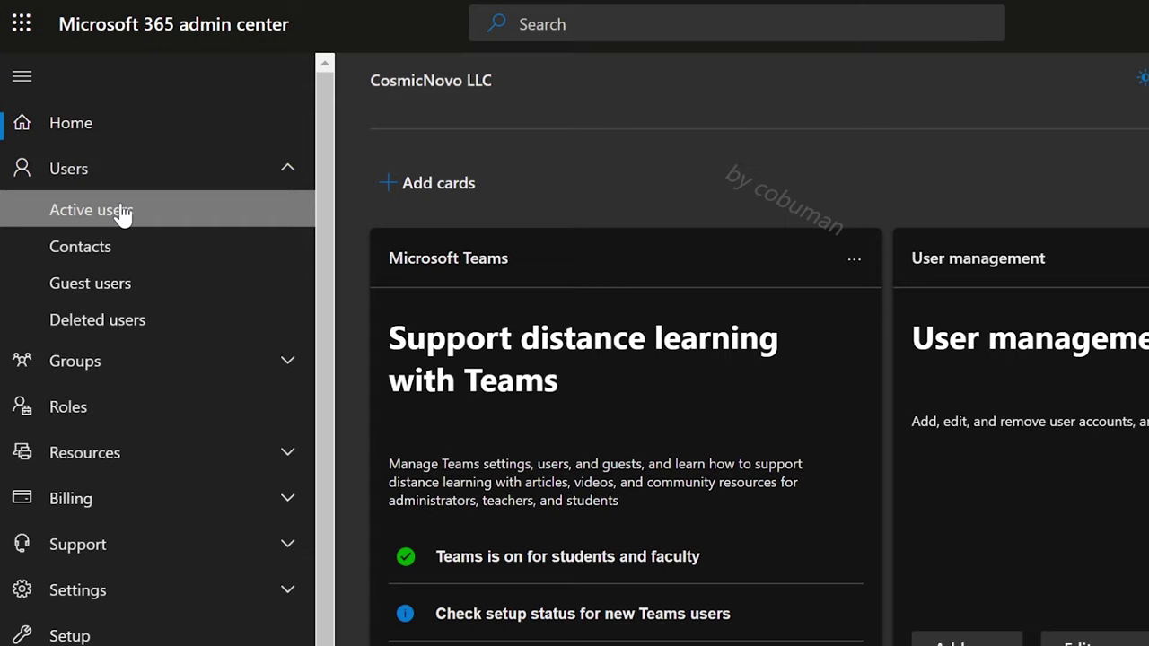
pyautogui.click(120, 213)
pyautogui.click(476, 611)
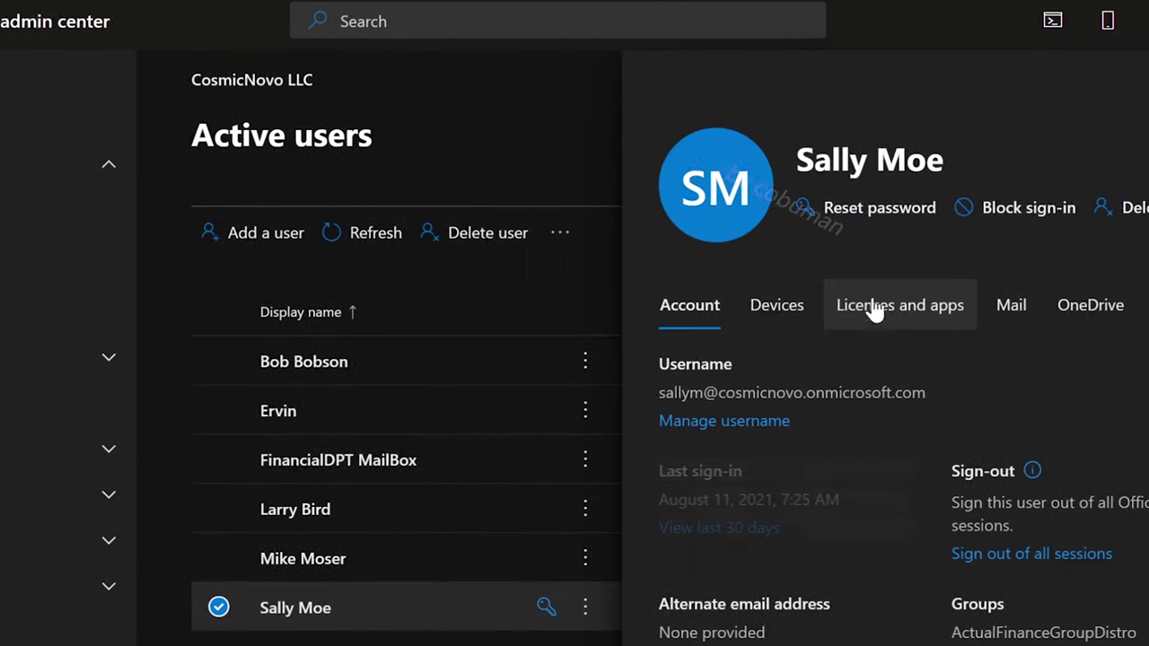
pyautogui.click(927, 317)
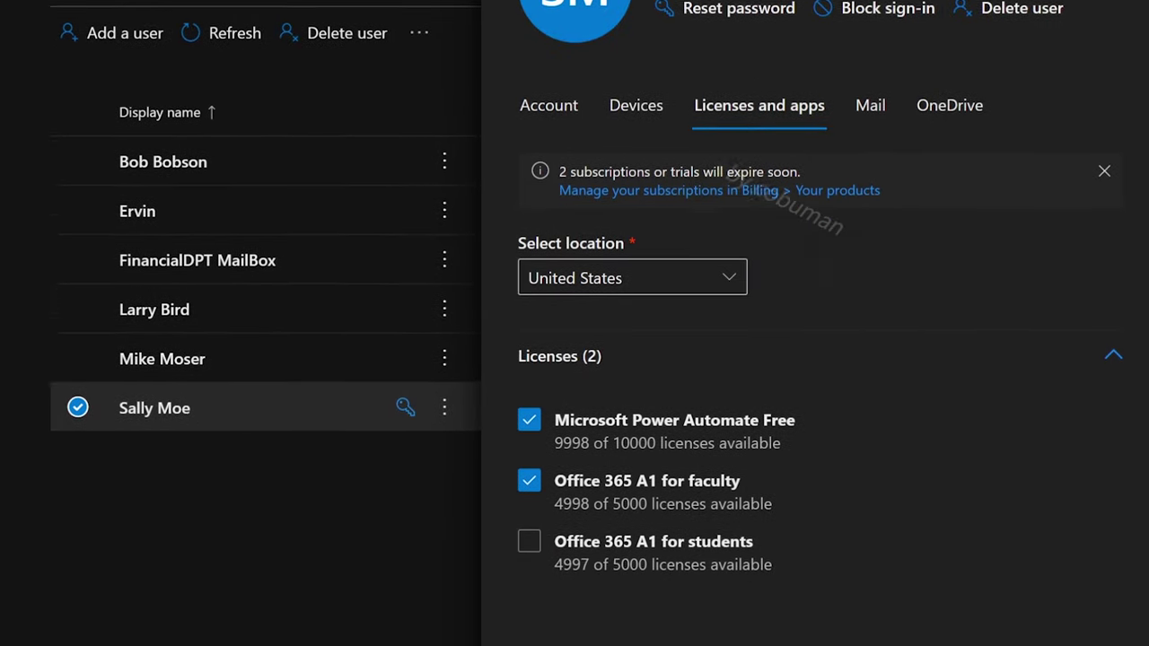
# Expand the user's app list and deselect Power Apps for Office 365 under the Office 365 A1 for faculty license.
pyautogui.click(571, 520)
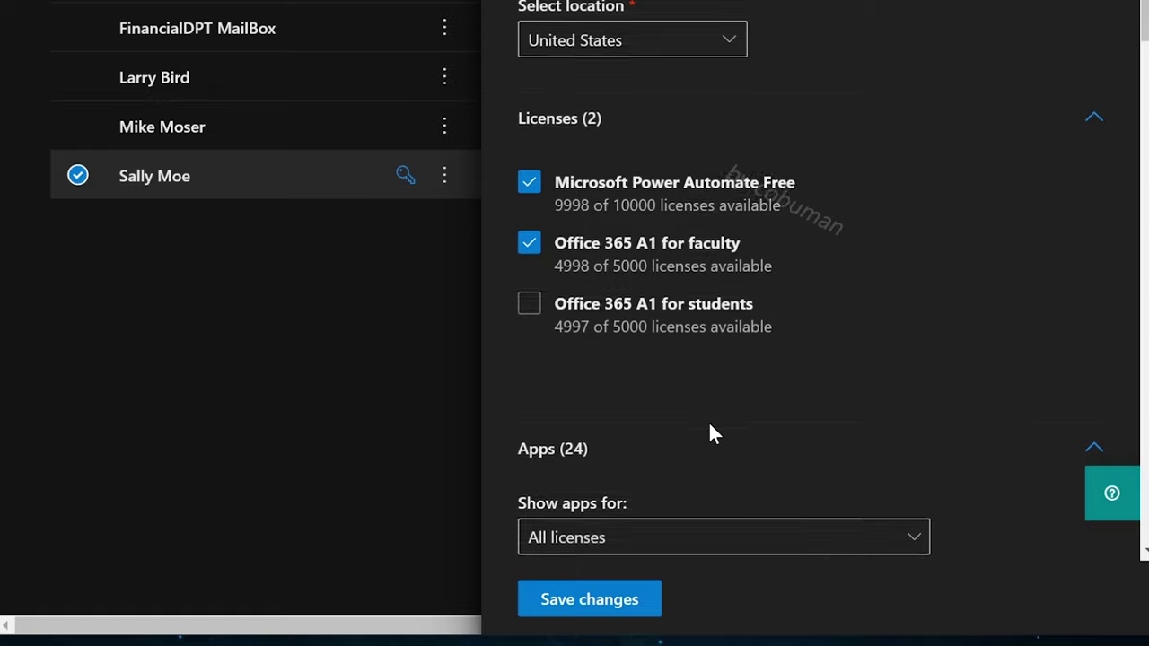
pyautogui.scroll(-10, 713, 421)
pyautogui.scroll(-4, 725, 387)
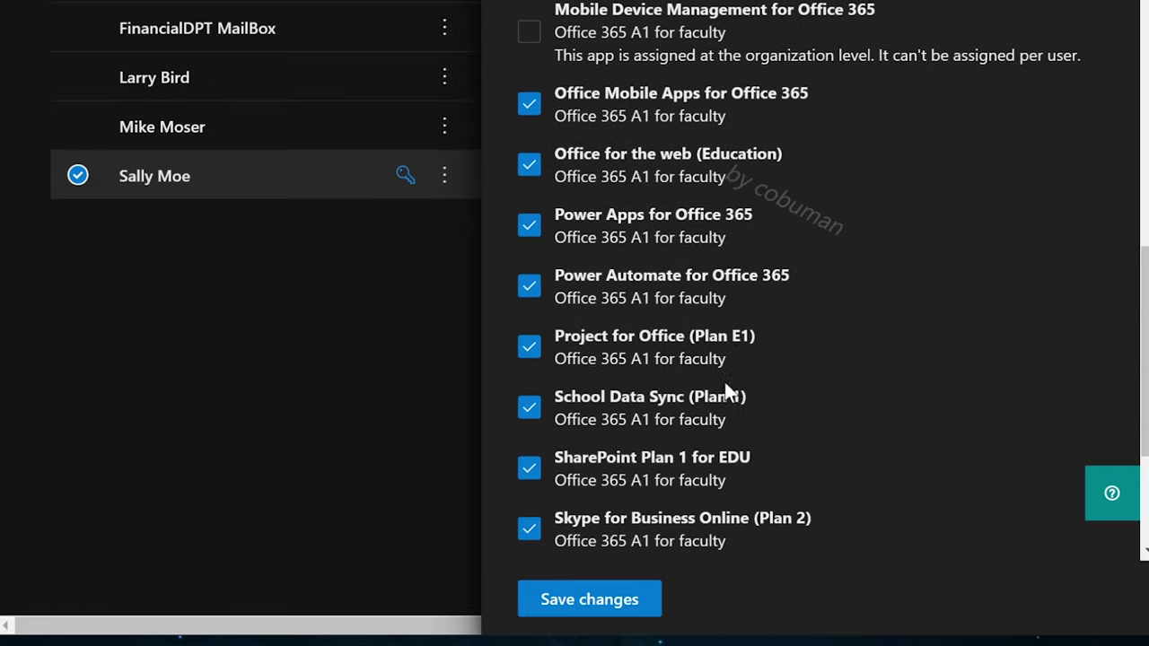
pyautogui.click(527, 229)
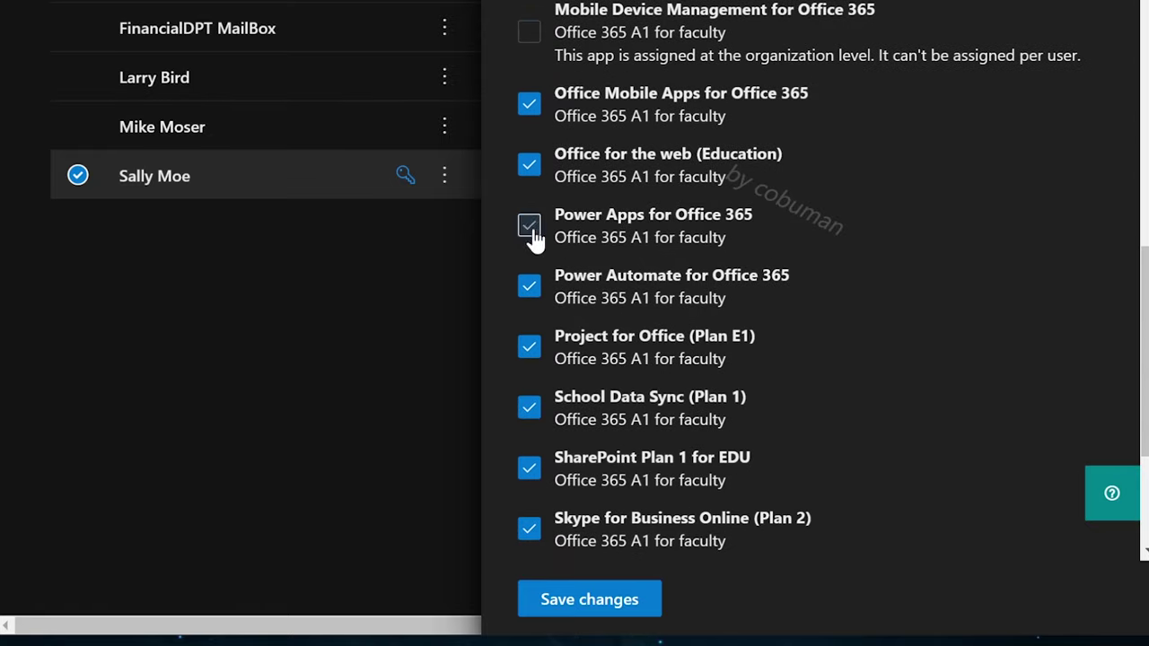
# Deselect Power Automate for Office 365 and Skype for Business Online (Plan 2) in the user's app list and save the changes.
pyautogui.click(529, 286)
pyautogui.scroll(-4, 585, 325)
pyautogui.click(528, 228)
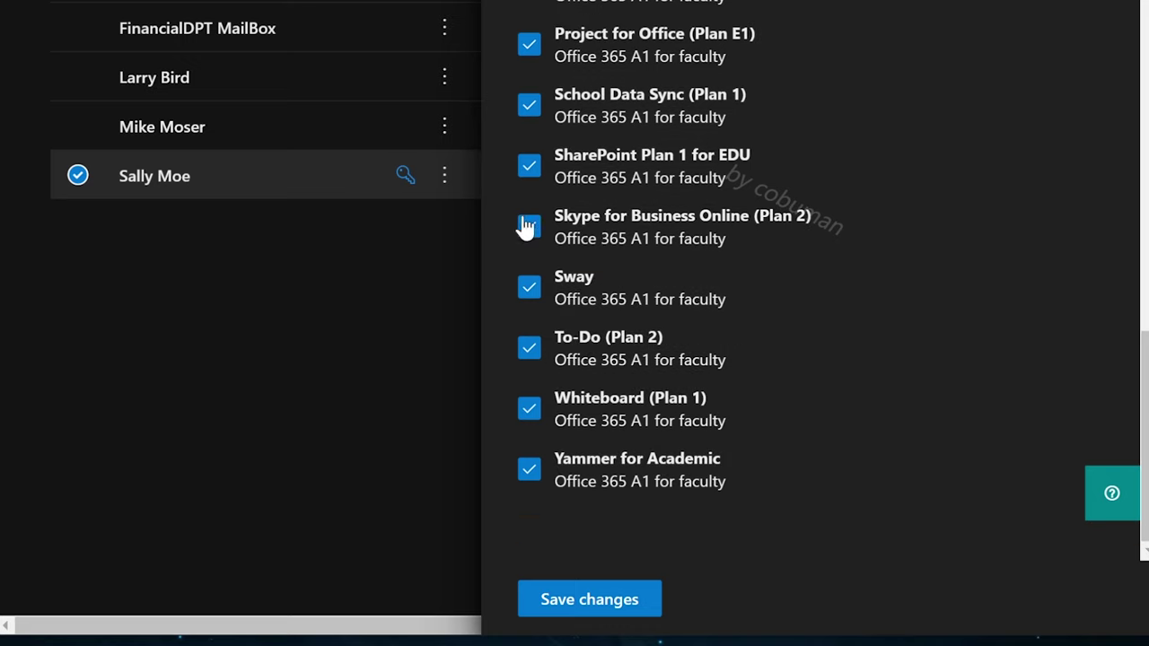
pyautogui.scroll(6, 530, 234)
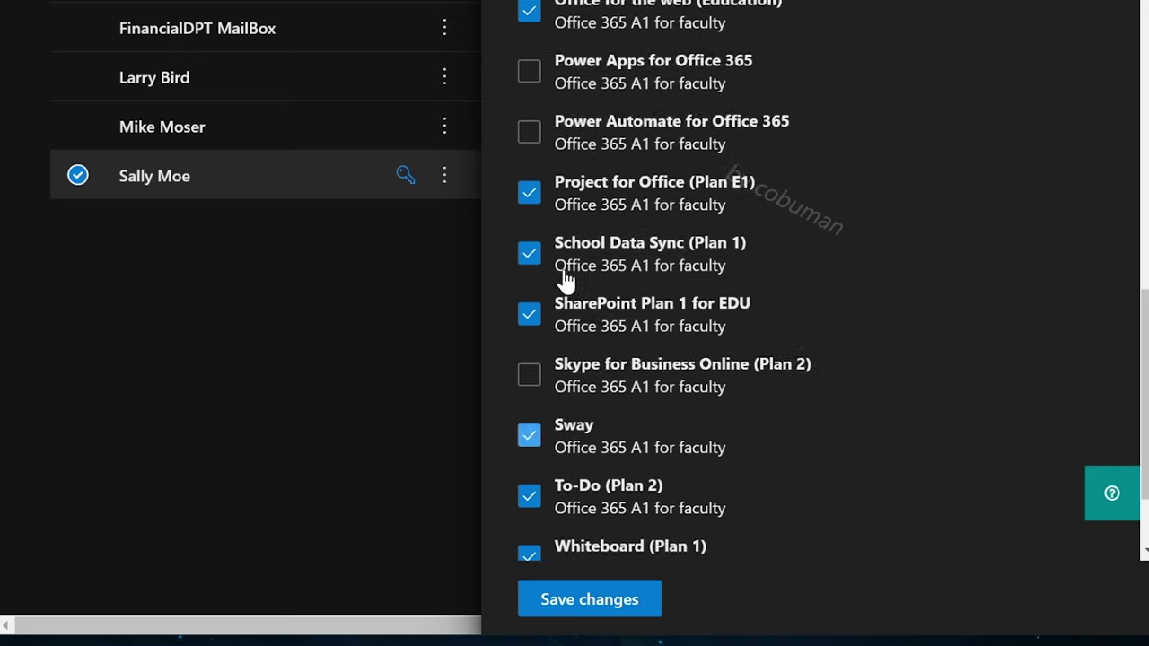
pyautogui.click(577, 585)
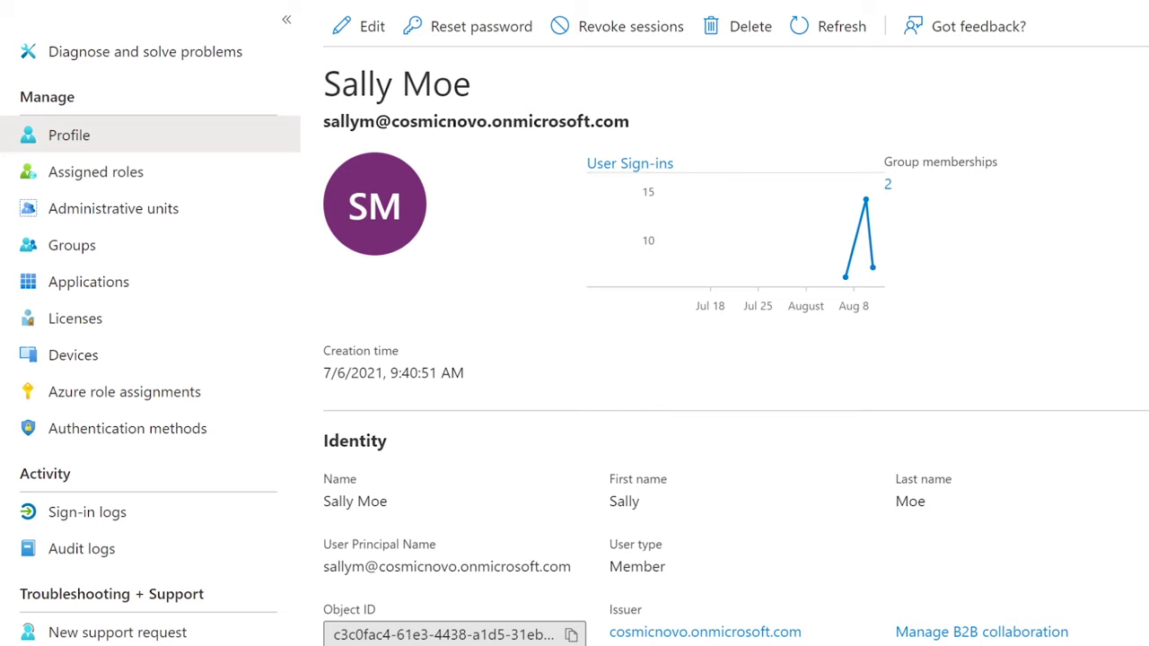
# In the user's Azure Active Directory profile, open the Office 365 A1 for faculty license and review its service plans.
pyautogui.click(87, 322)
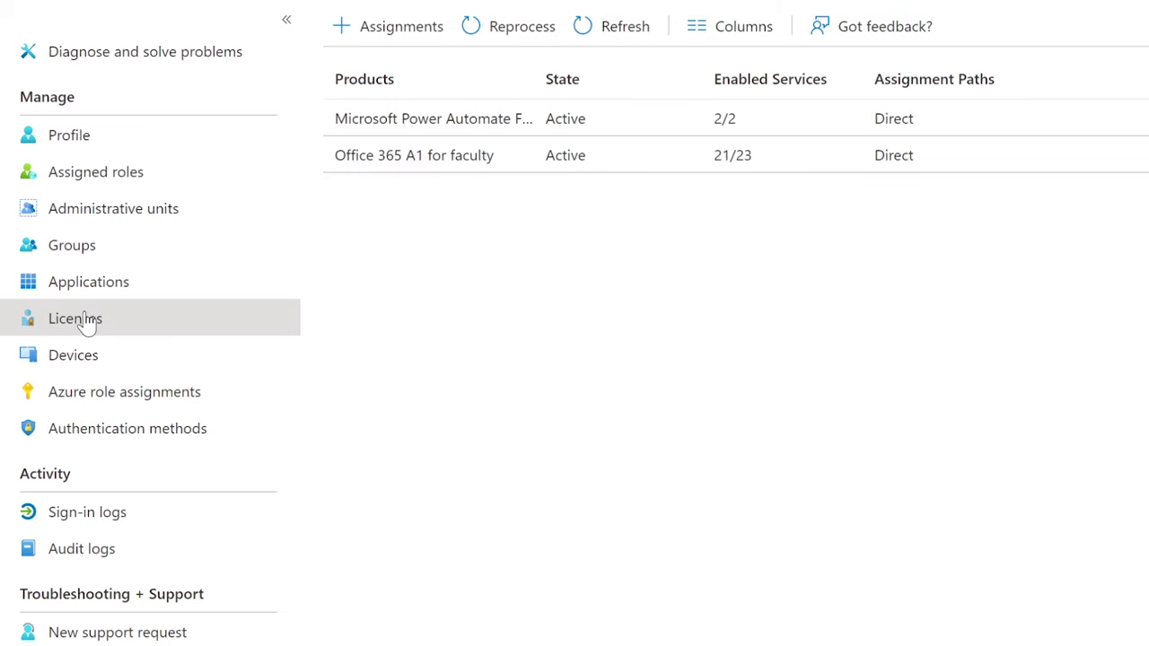
pyautogui.click(398, 164)
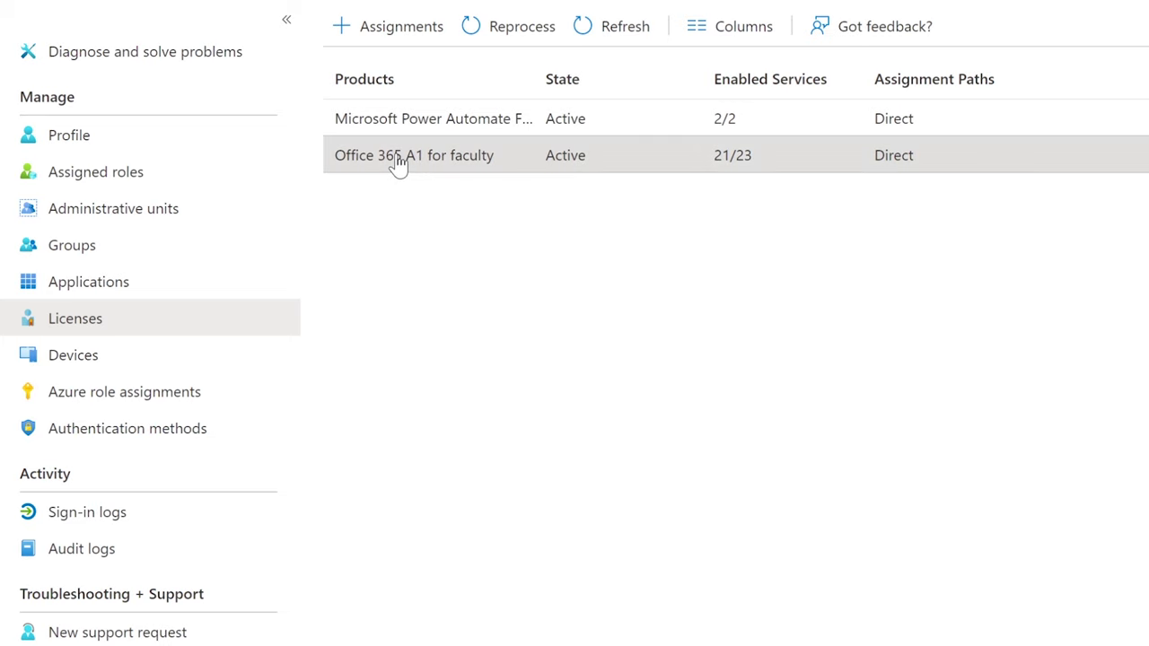
pyautogui.scroll(-4, 386, 305)
pyautogui.scroll(-4, 386, 305)
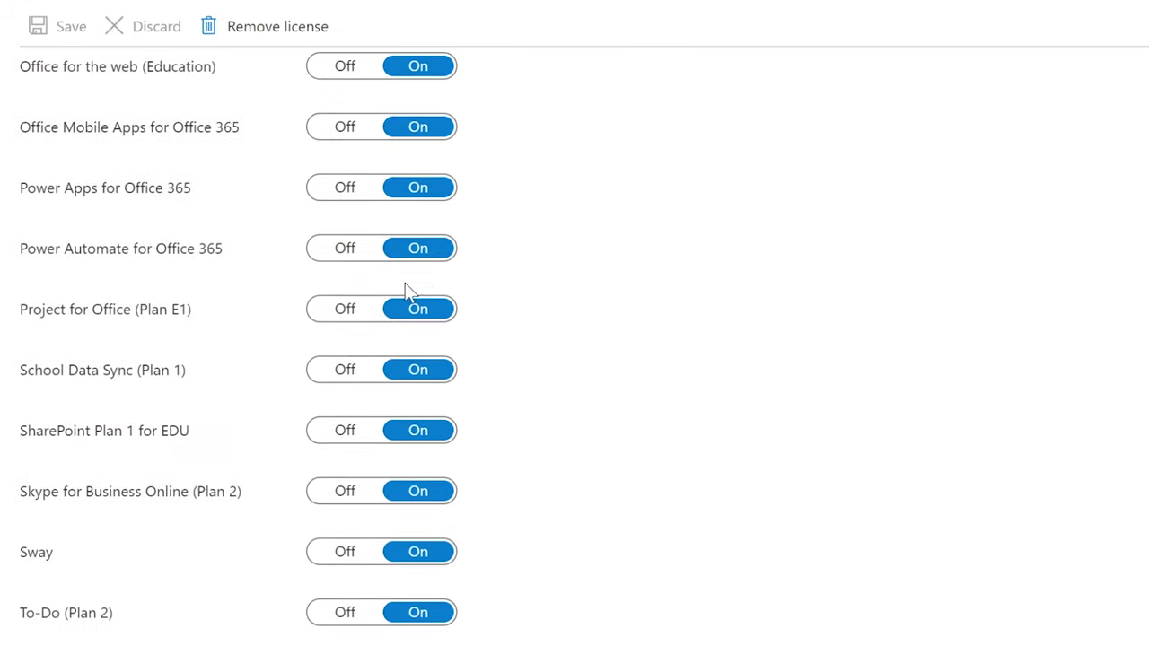
pyautogui.click(433, 252)
pyautogui.scroll(10, 430, 249)
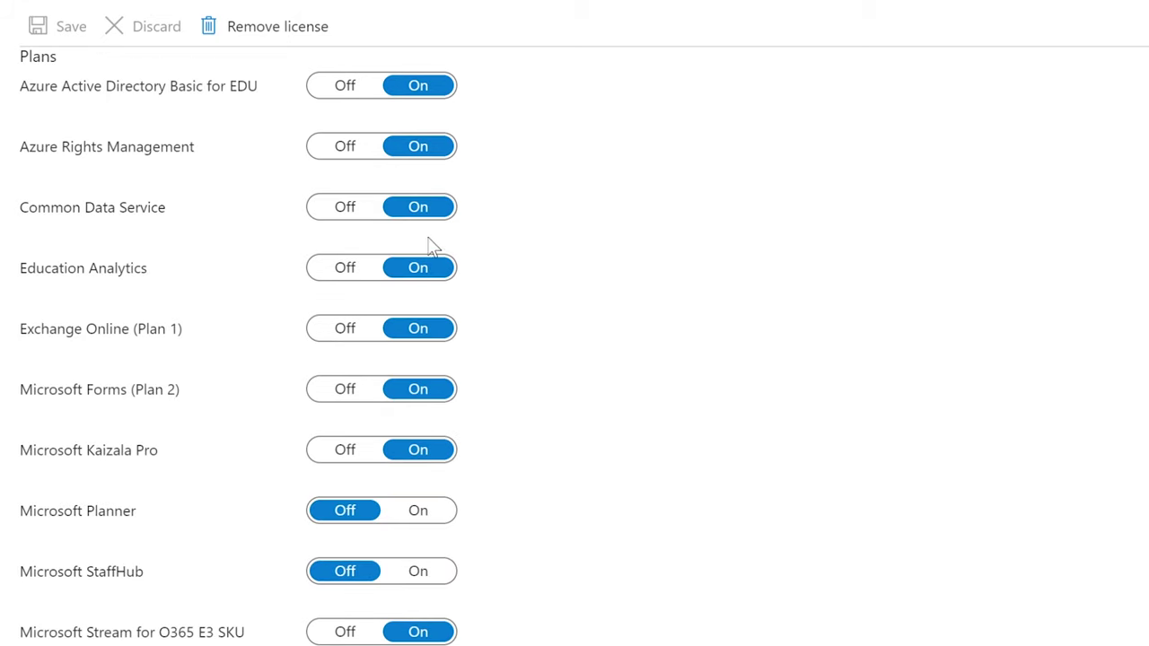
# Turn off Common Data Service, Azure Rights Management and Azure Active Directory Basic for EDU for the license, and save.
pyautogui.click(362, 210)
pyautogui.click(367, 150)
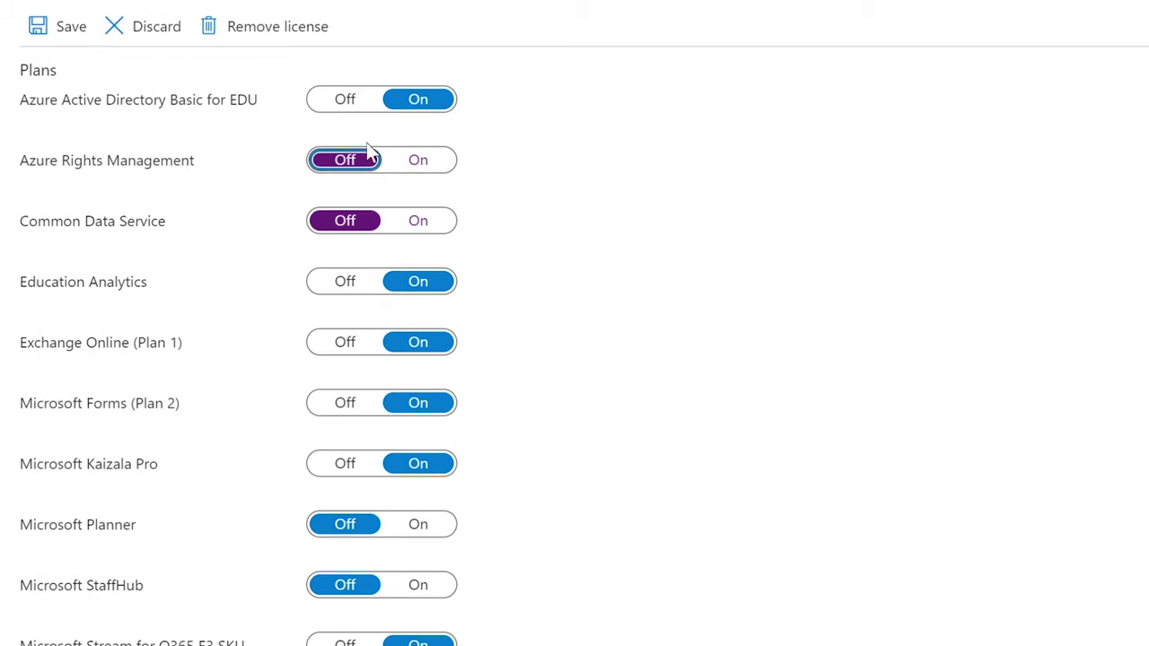
pyautogui.click(368, 104)
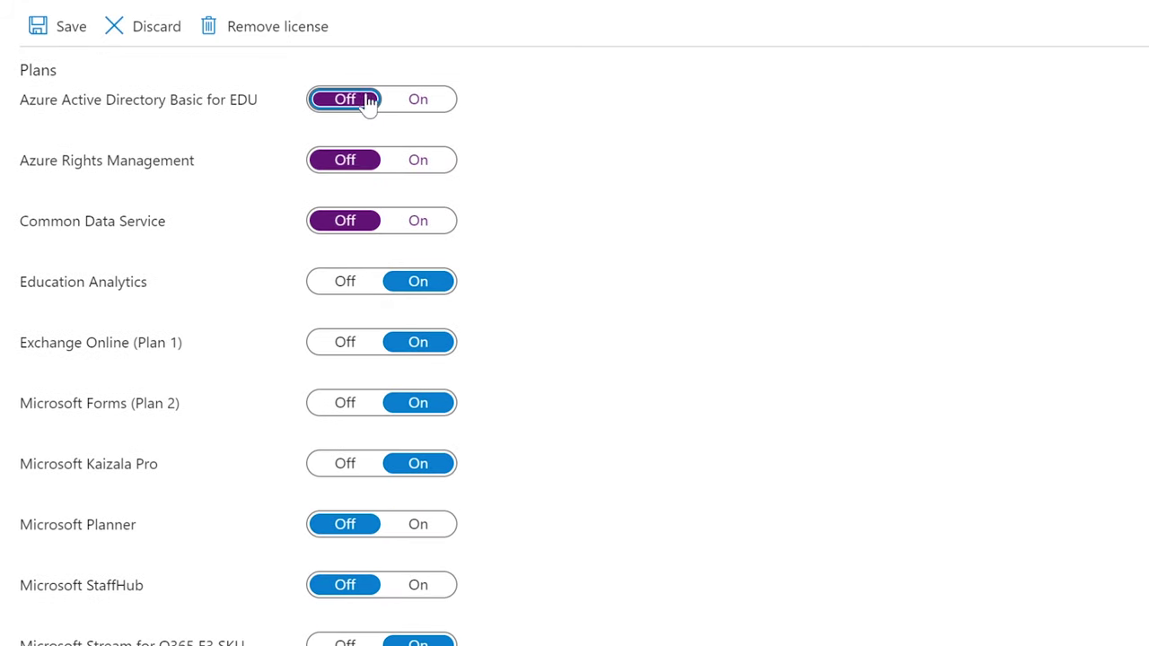
pyautogui.click(48, 33)
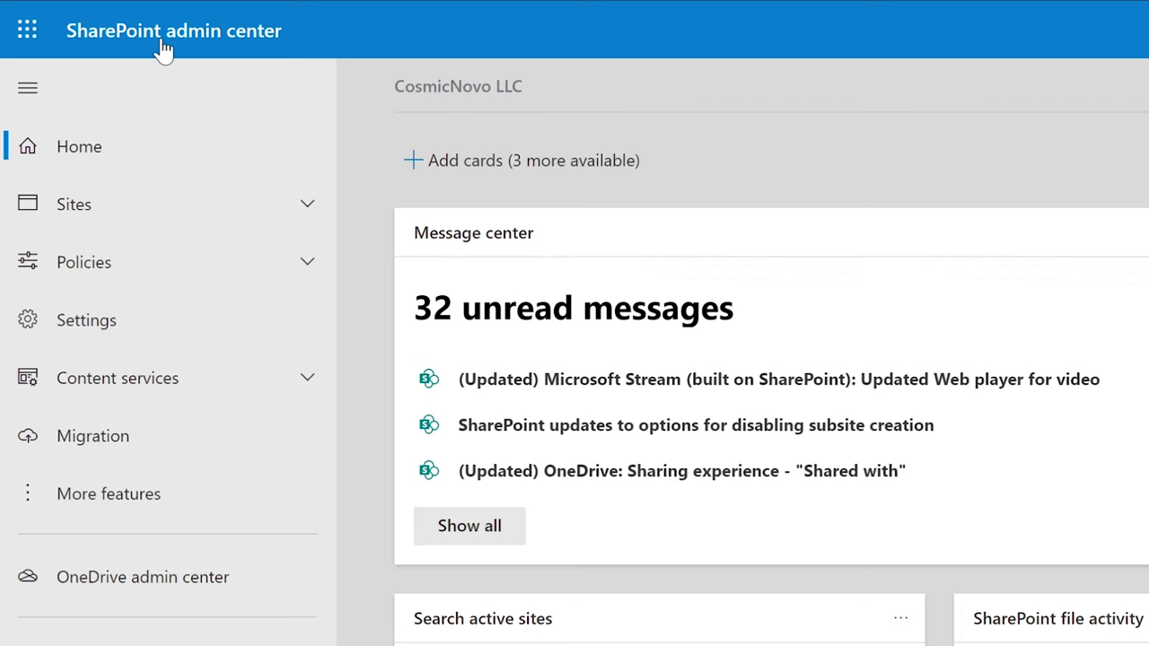
# In the SharePoint admin center, list the active sites, view the details of the Finance Group site and close them.
pyautogui.click(127, 207)
pyautogui.click(120, 263)
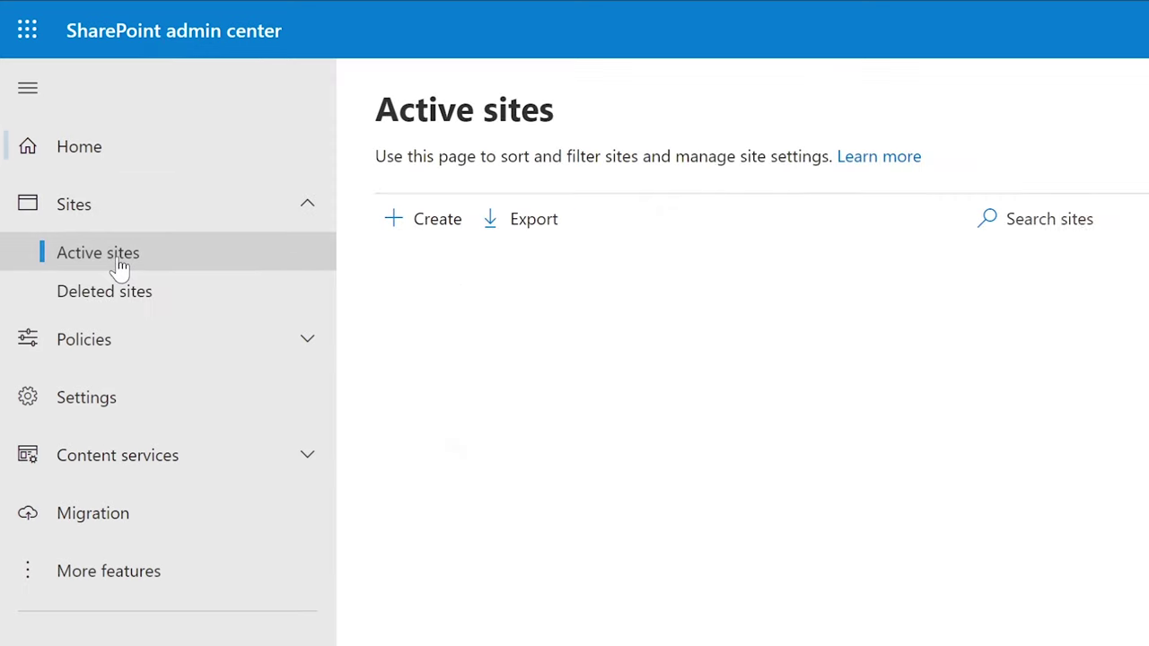
pyautogui.click(508, 555)
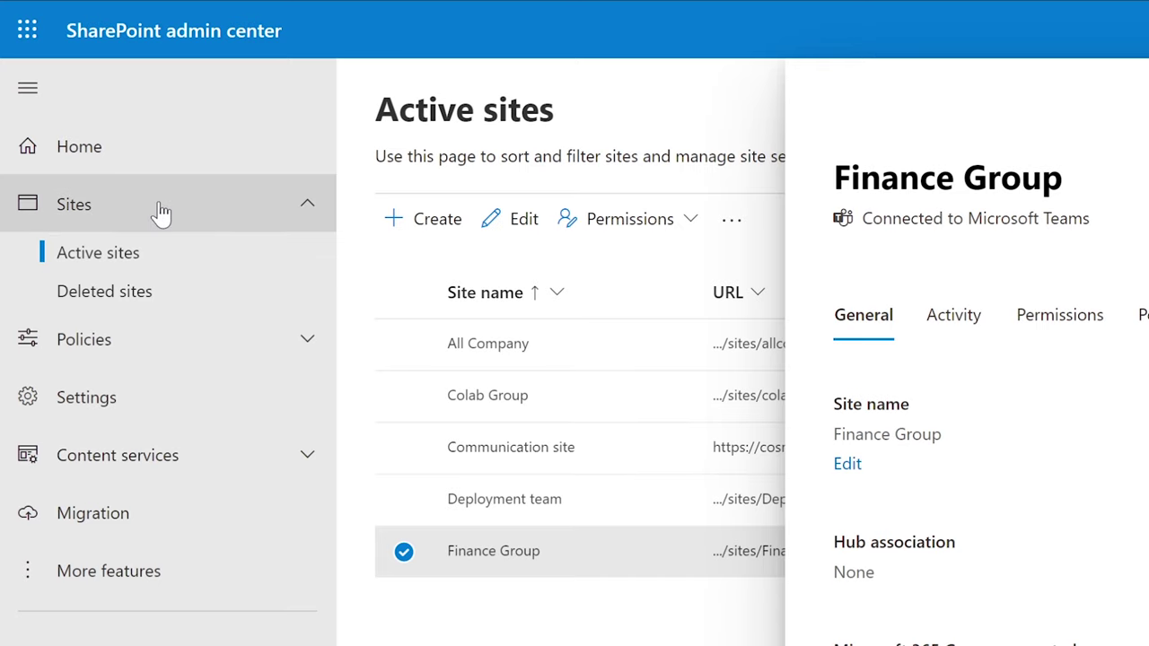
pyautogui.click(290, 212)
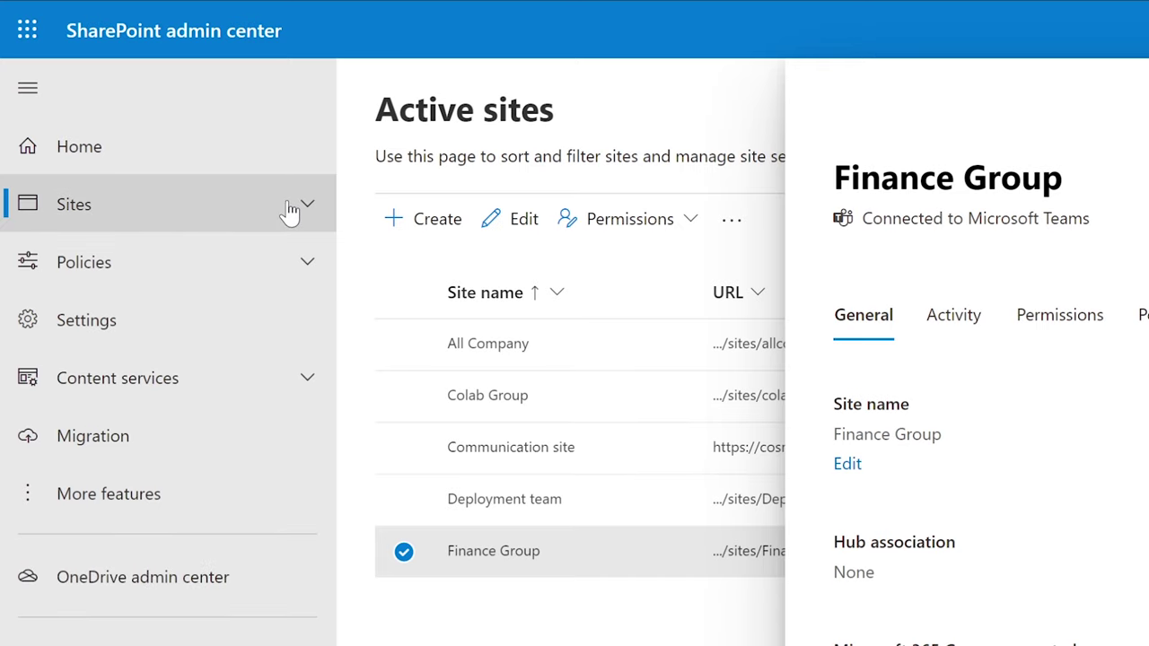
pyautogui.press('Escape')
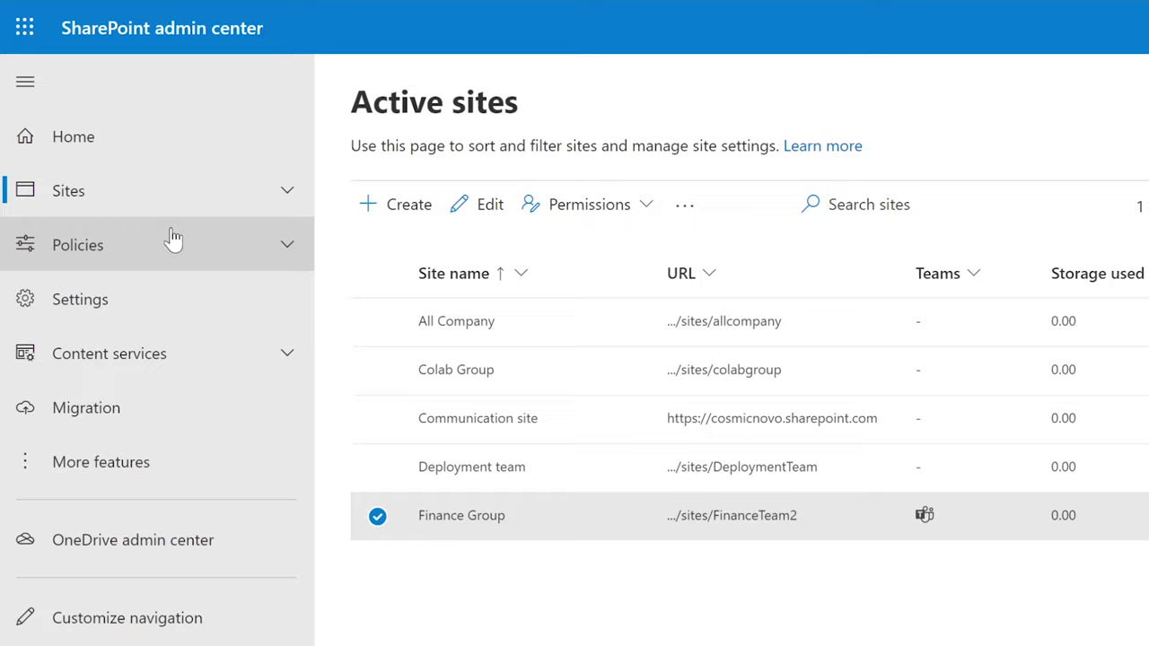
# View the SharePoint access control policies and open the sharing policies.
pyautogui.click(144, 252)
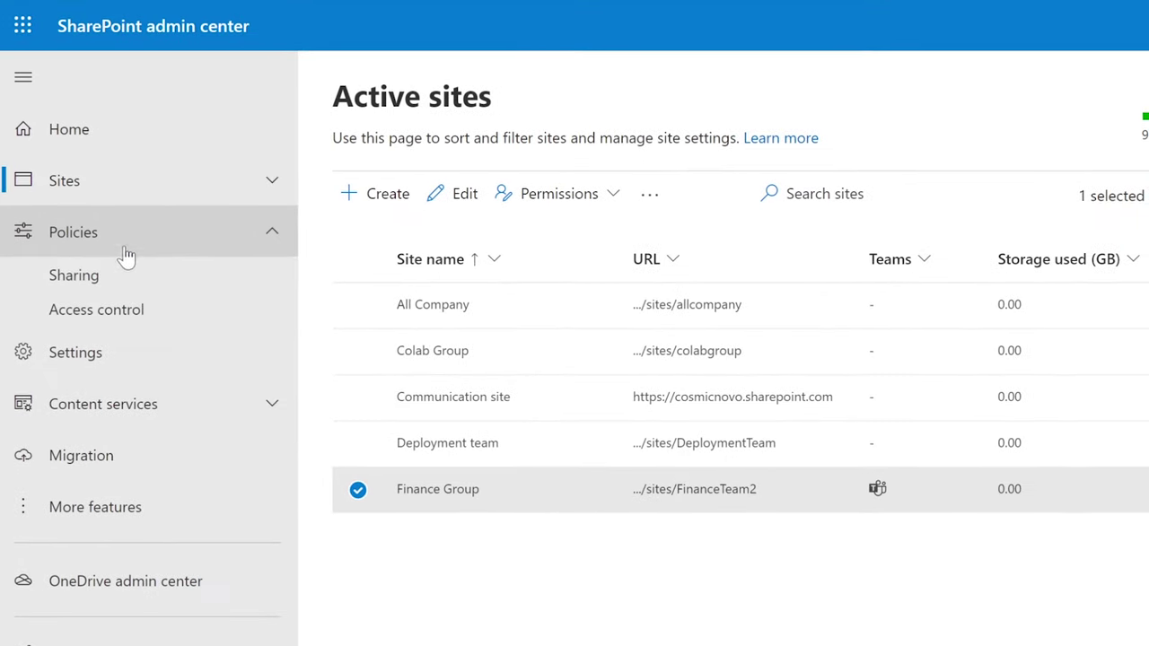
pyautogui.click(105, 309)
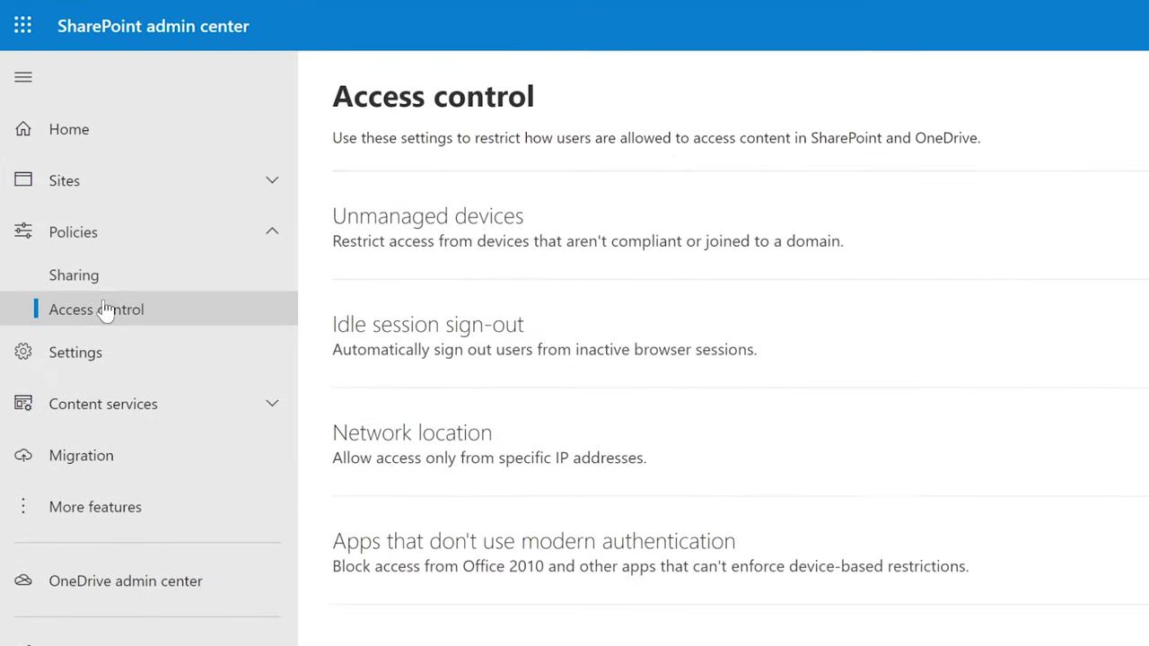
pyautogui.click(116, 276)
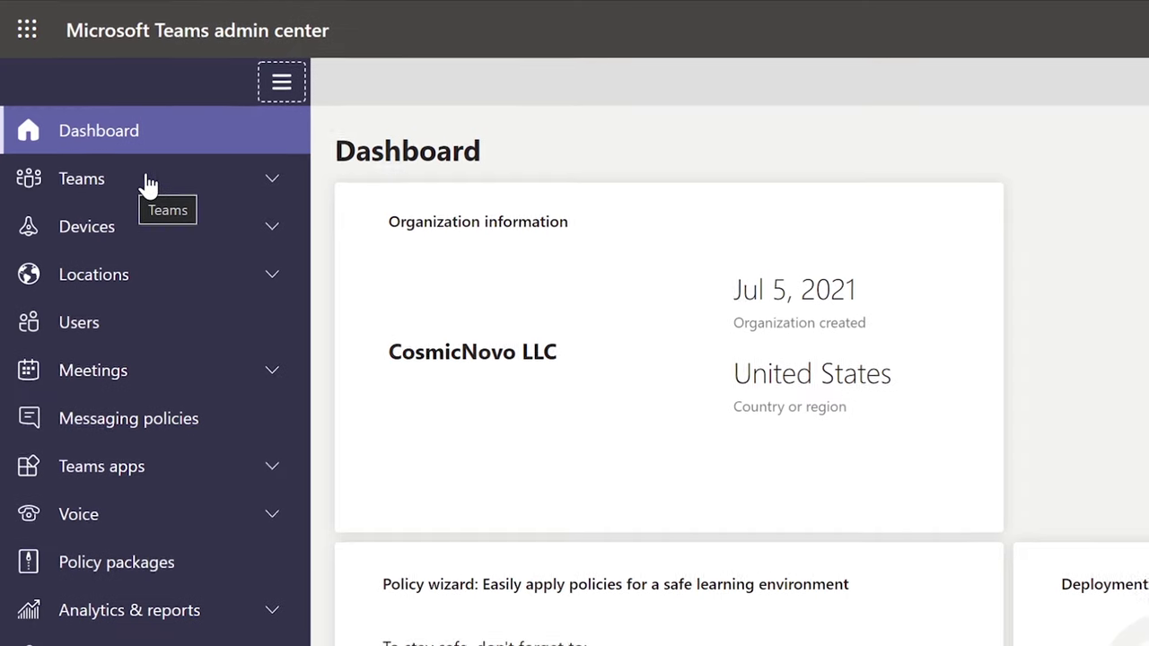
# In the Microsoft Teams admin center, open the Finance Group team and view its members and channels.
pyautogui.click(122, 184)
pyautogui.click(113, 217)
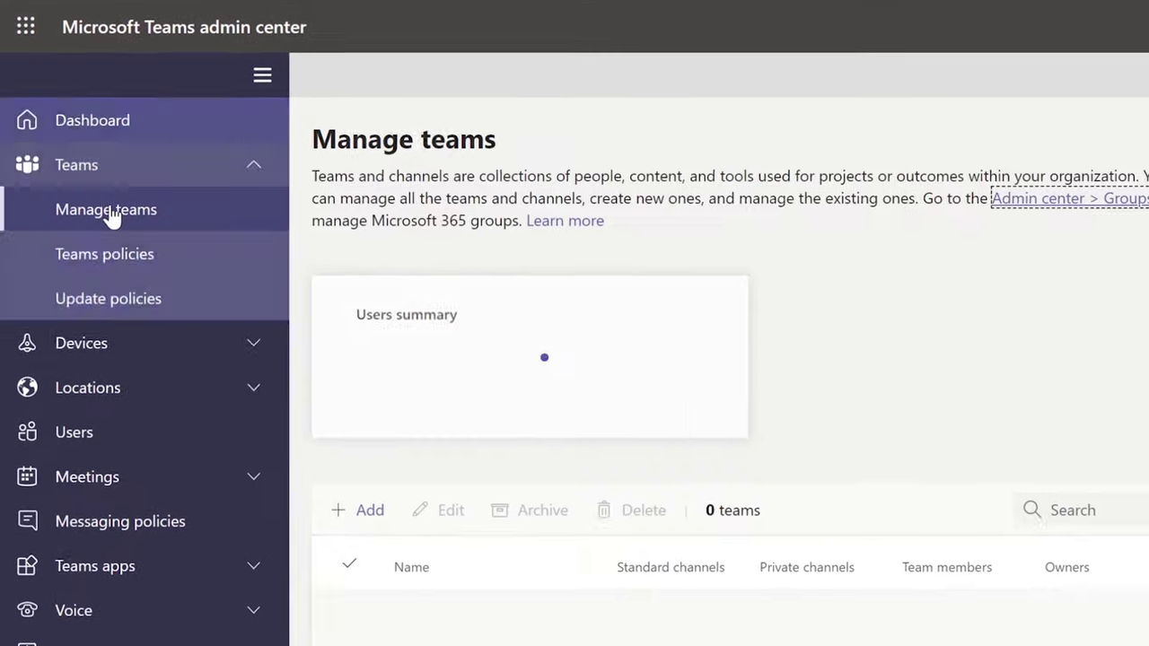
pyautogui.click(491, 635)
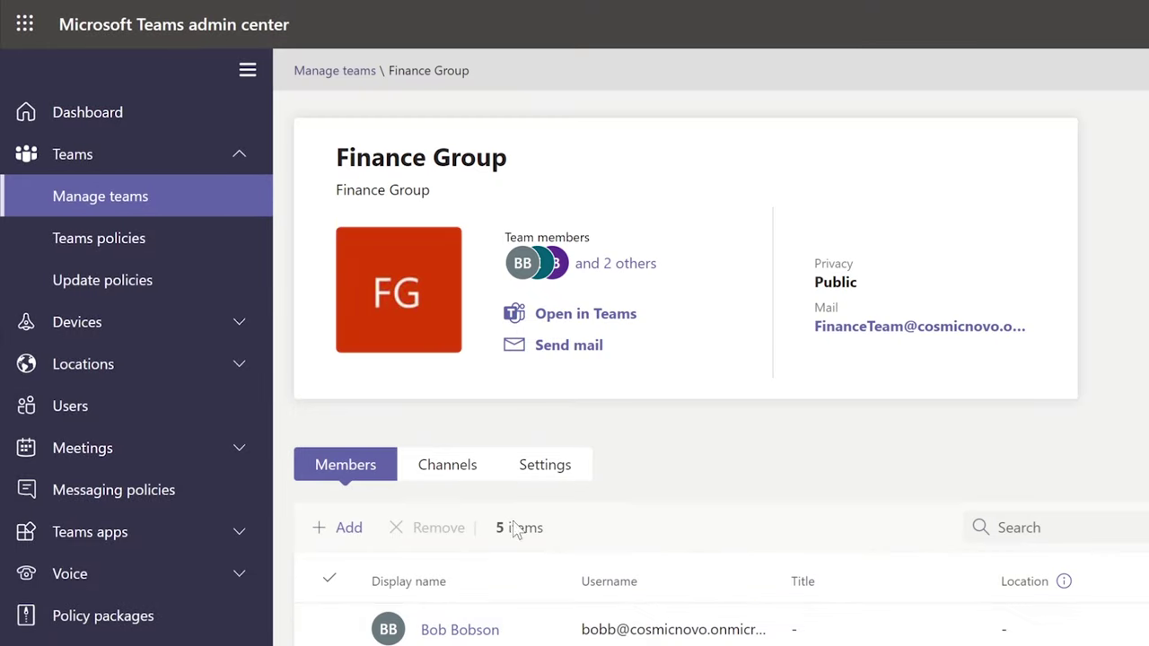
pyautogui.click(475, 474)
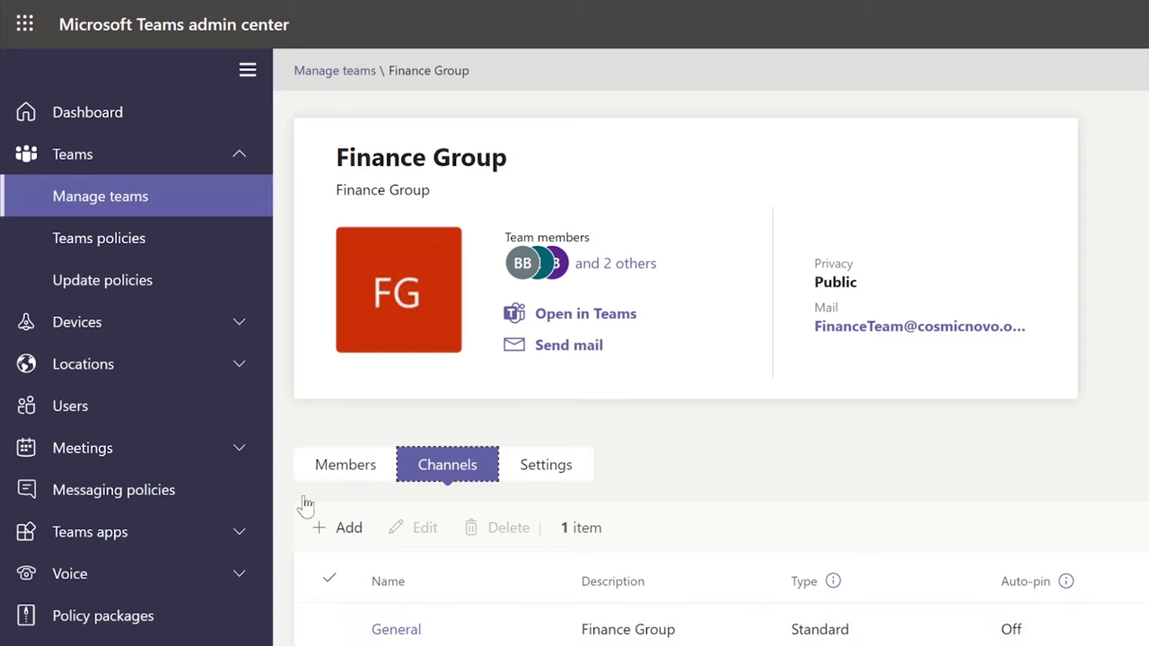
pyautogui.click(88, 321)
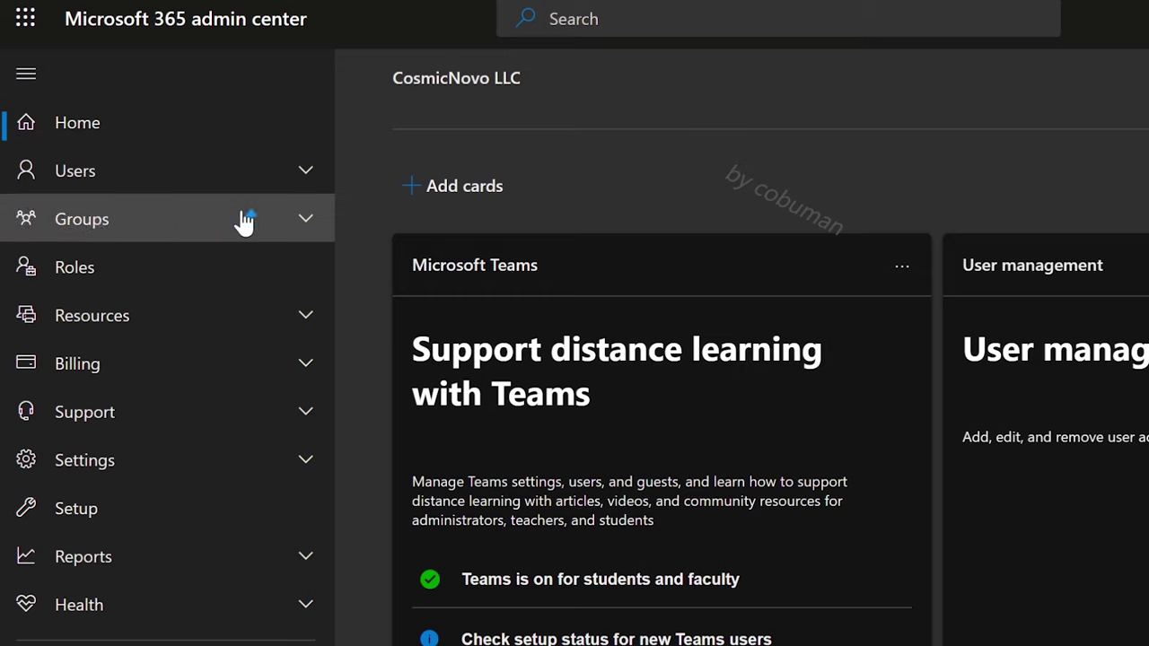
# In the Microsoft 365 admin center, open the last listed active user's account details and examine the groups and roles.
pyautogui.click(136, 180)
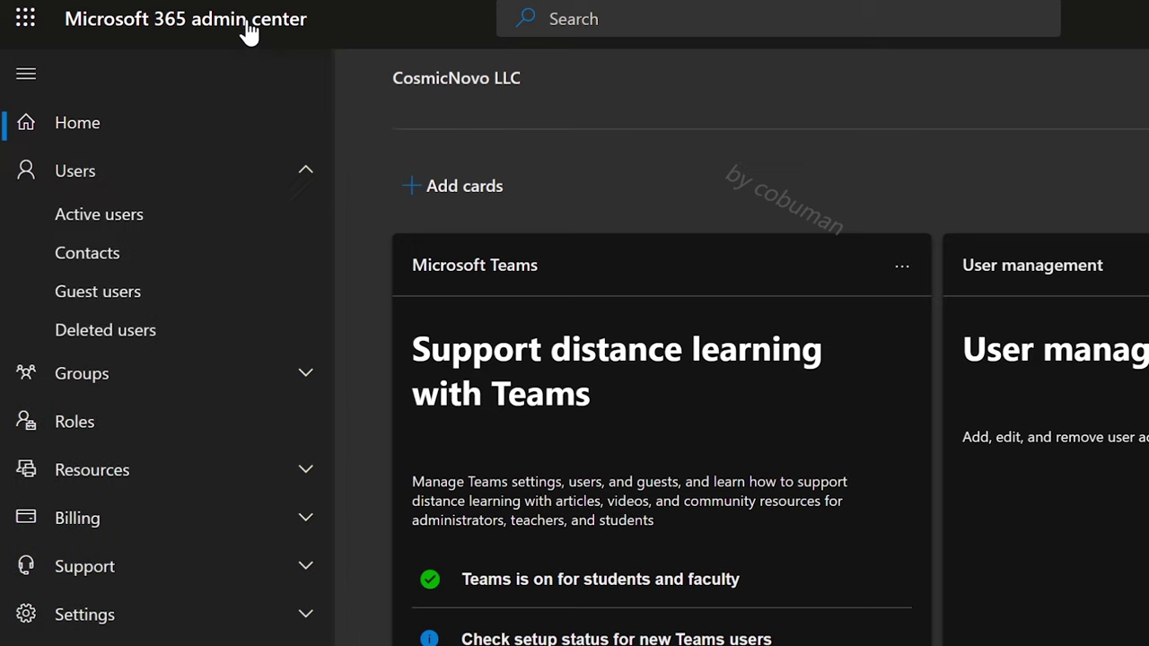
pyautogui.click(104, 221)
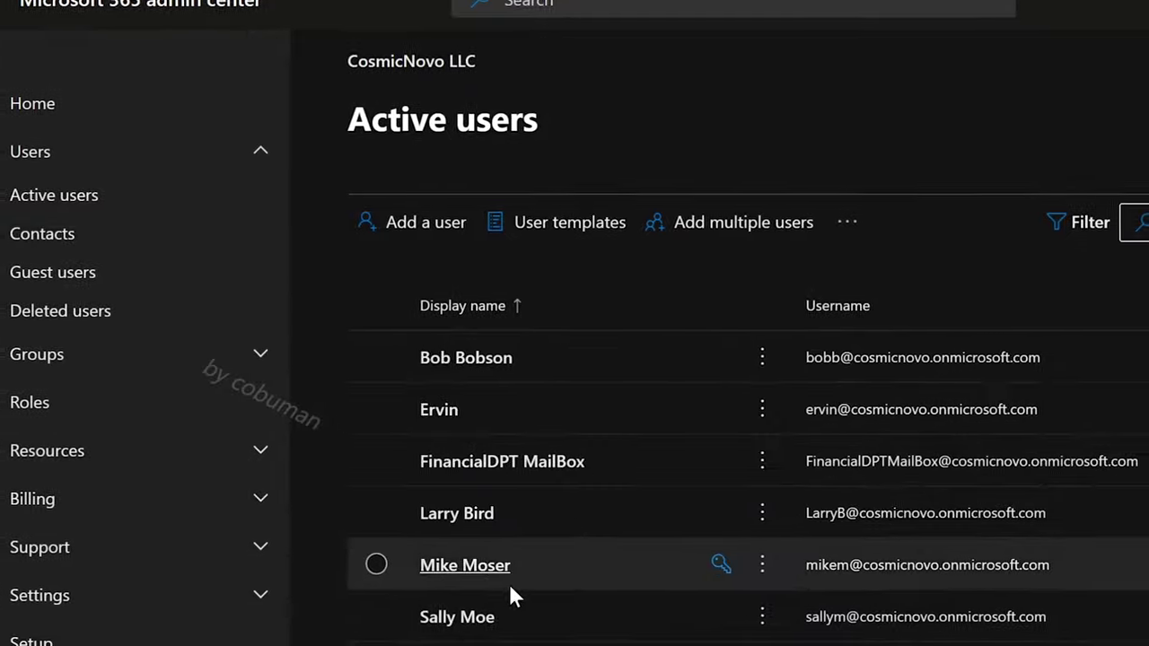
pyautogui.click(475, 617)
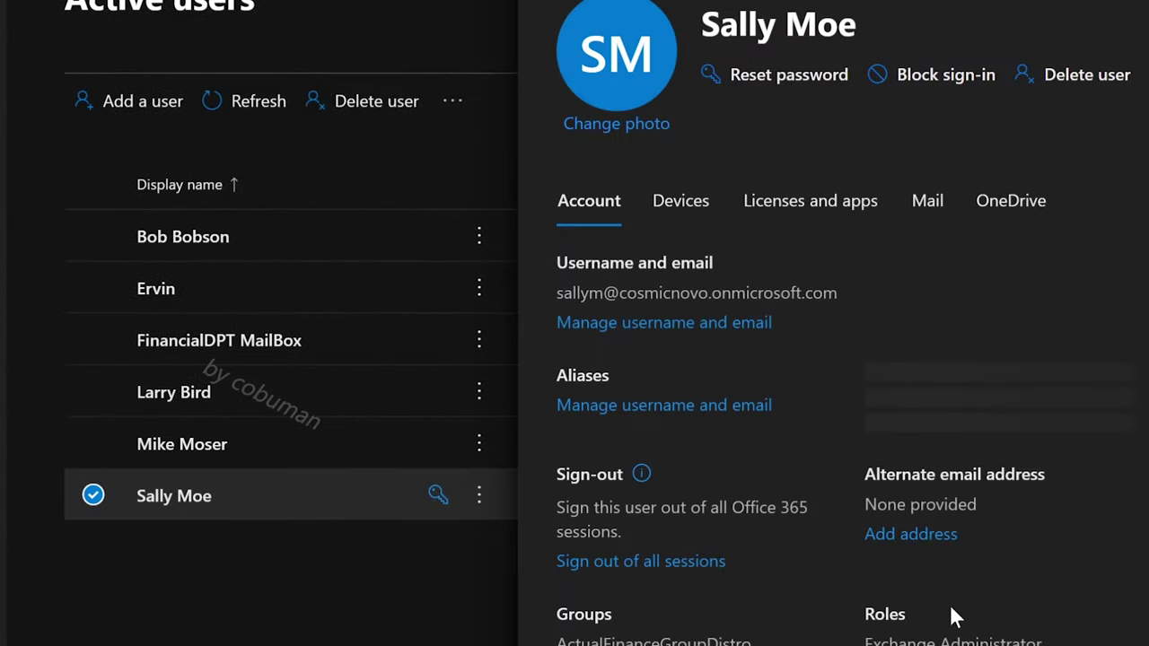
pyautogui.scroll(-3, 949, 604)
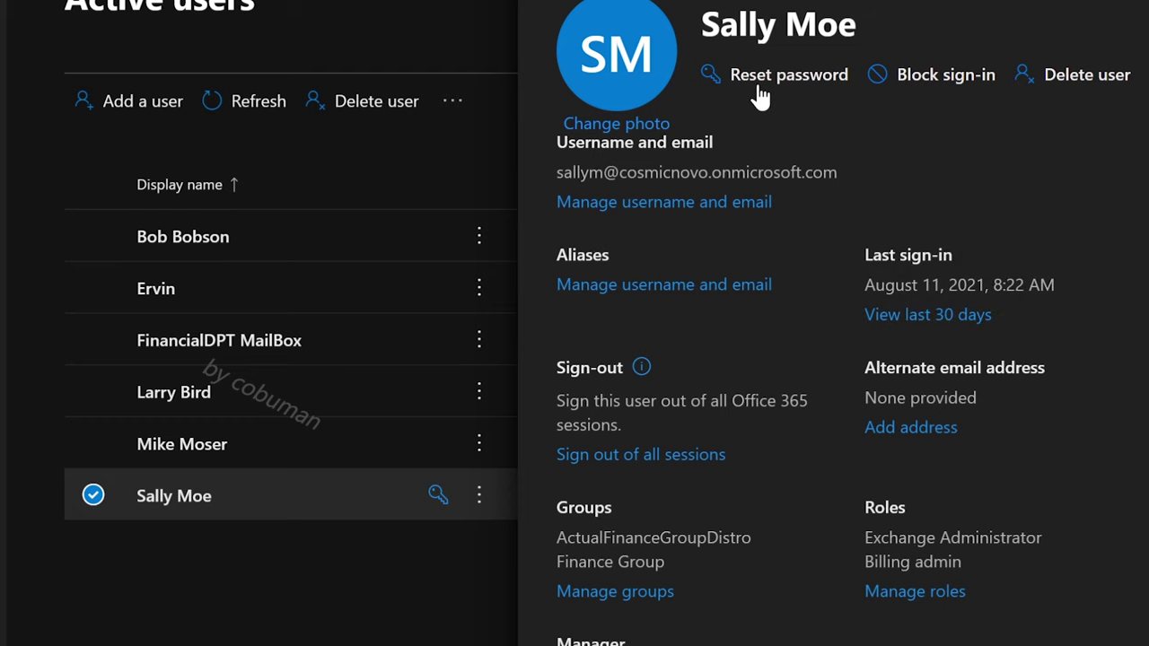
pyautogui.scroll(2, 870, 331)
pyautogui.moveTo(853, 508); pyautogui.dragTo(953, 530)
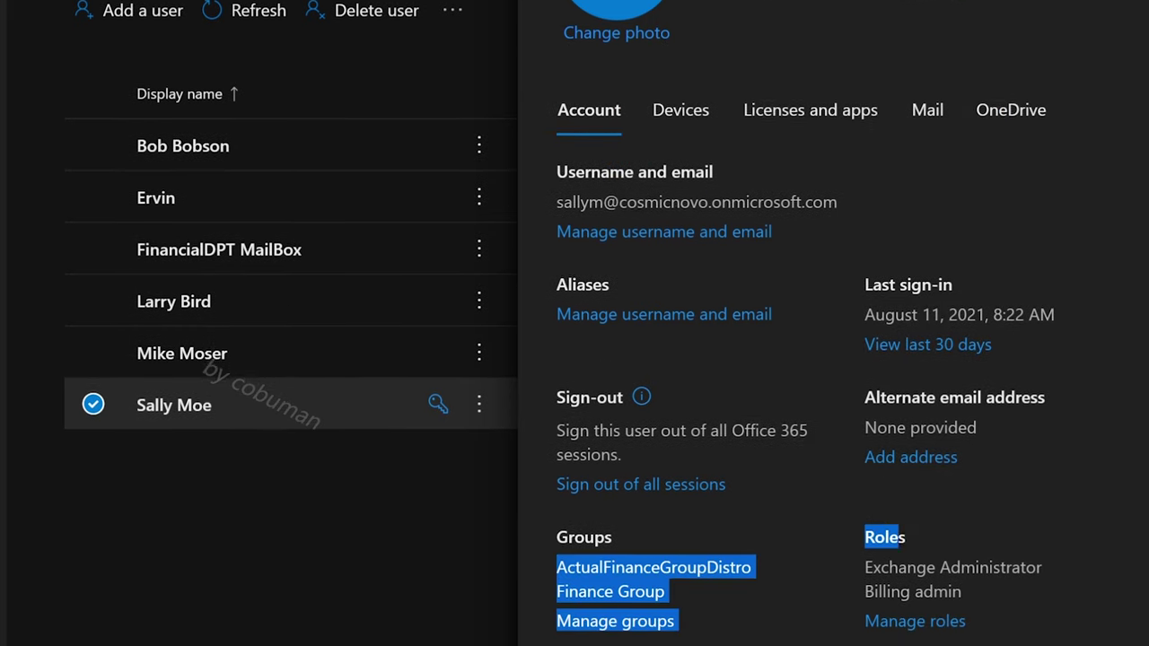
pyautogui.click(964, 525)
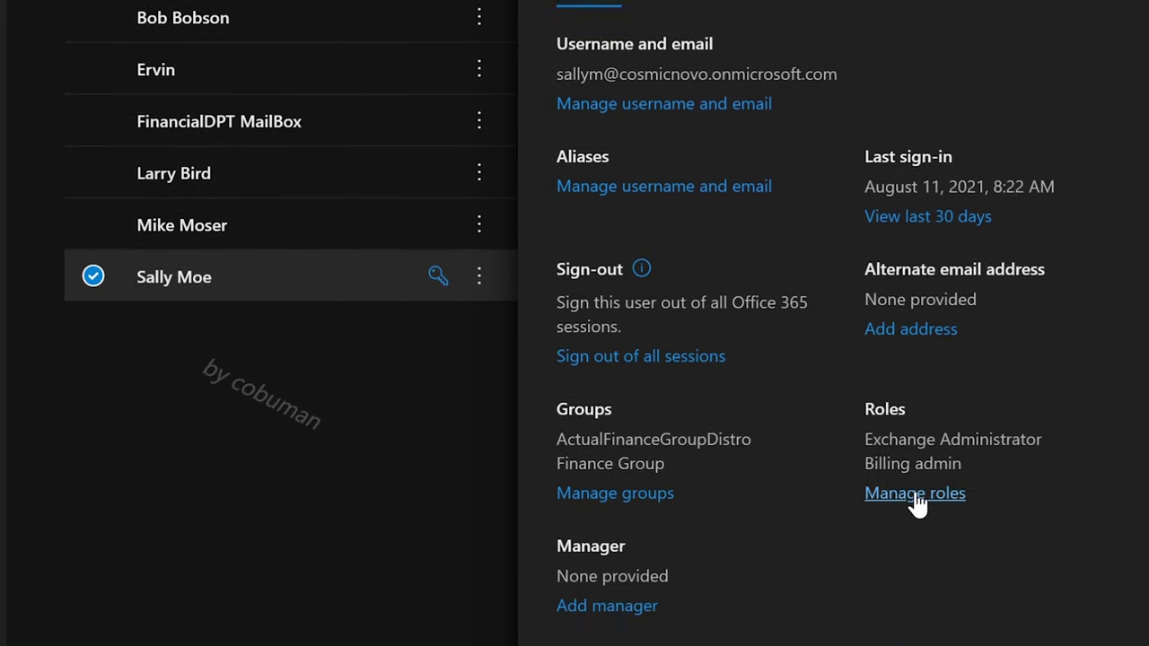
pyautogui.moveTo(962, 460); pyautogui.dragTo(872, 437)
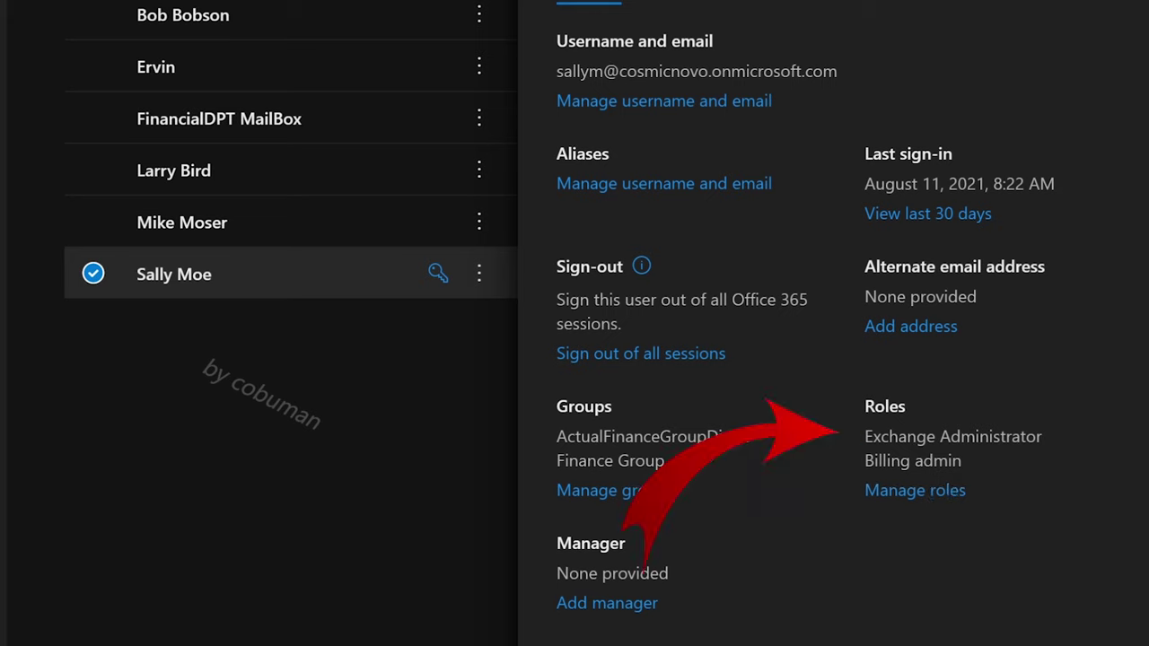
# In the user's admin roles, deselect Exchange Administrator and select Teams Administrator.
pyautogui.click(947, 502)
pyautogui.scroll(-2, 846, 297)
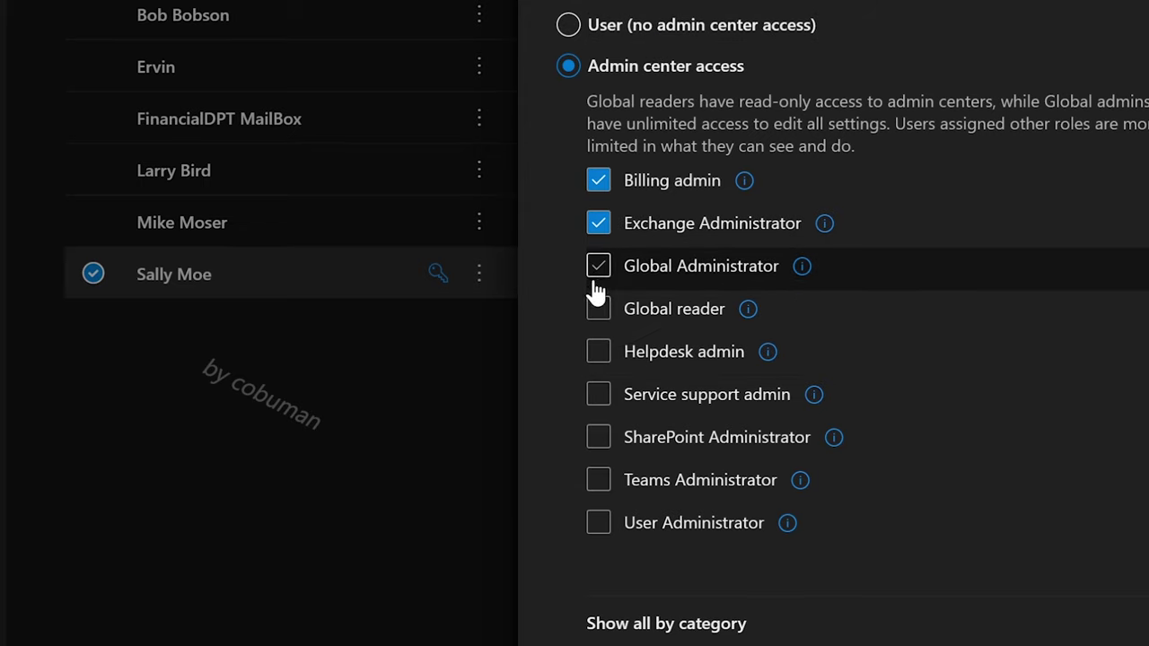
pyautogui.click(599, 224)
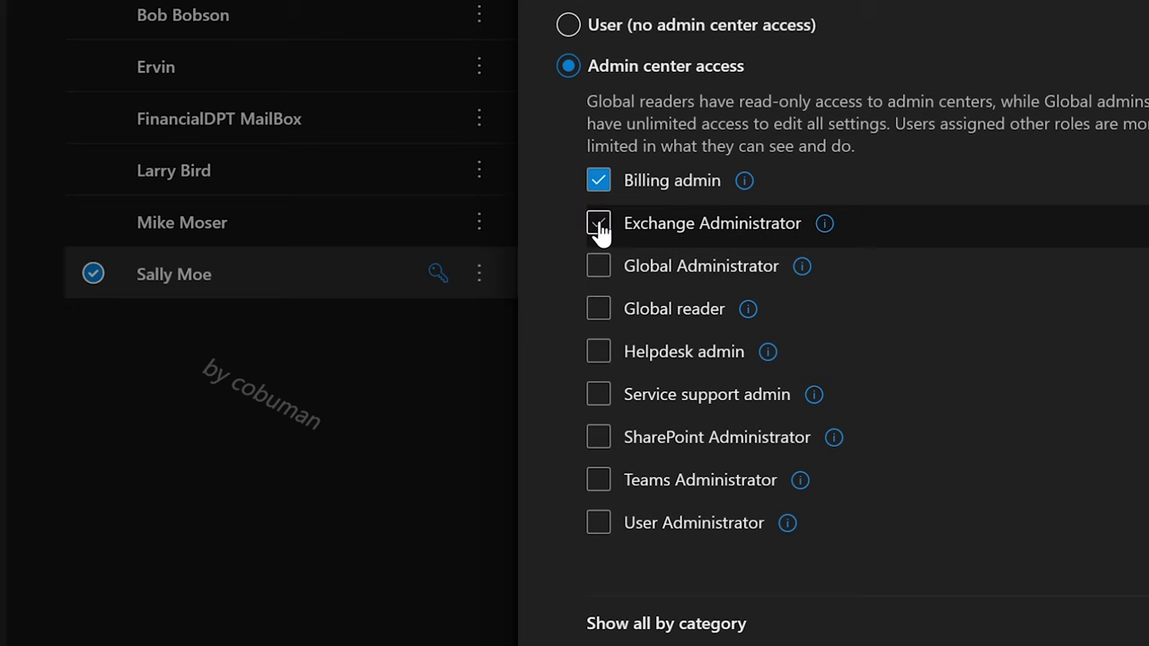
pyautogui.click(599, 485)
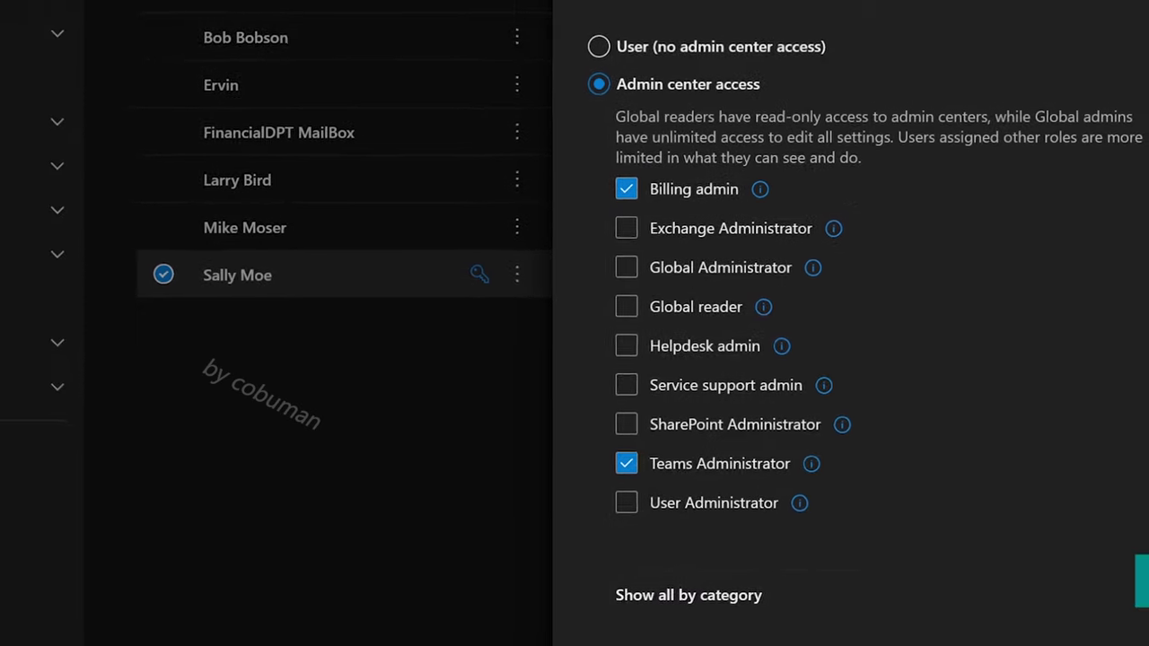
pyautogui.click(1148, 603)
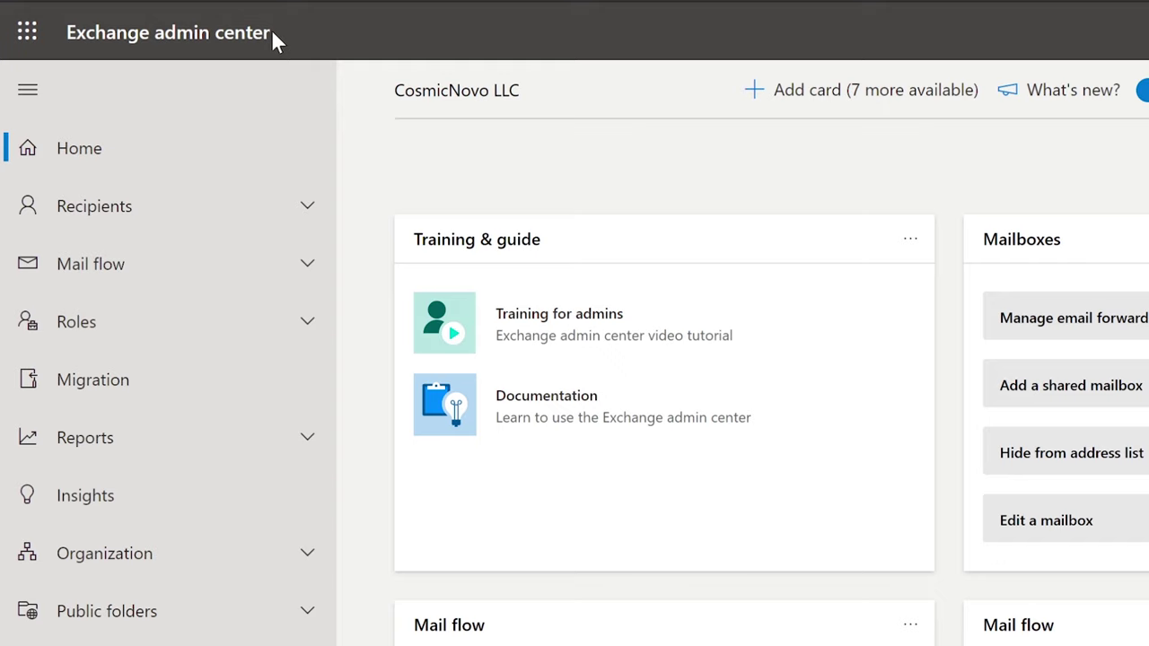
# In the Exchange admin center, open the list of recipient mailboxes.
pyautogui.moveTo(273, 36); pyautogui.dragTo(66, 23)
pyautogui.click(289, 32)
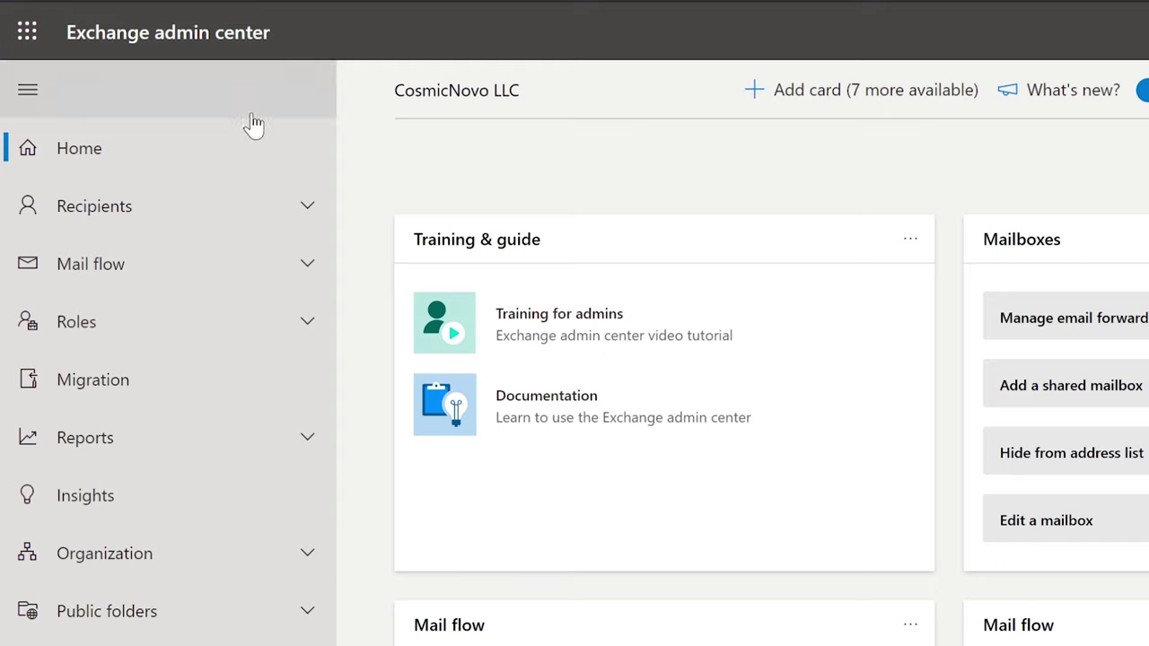
pyautogui.click(134, 211)
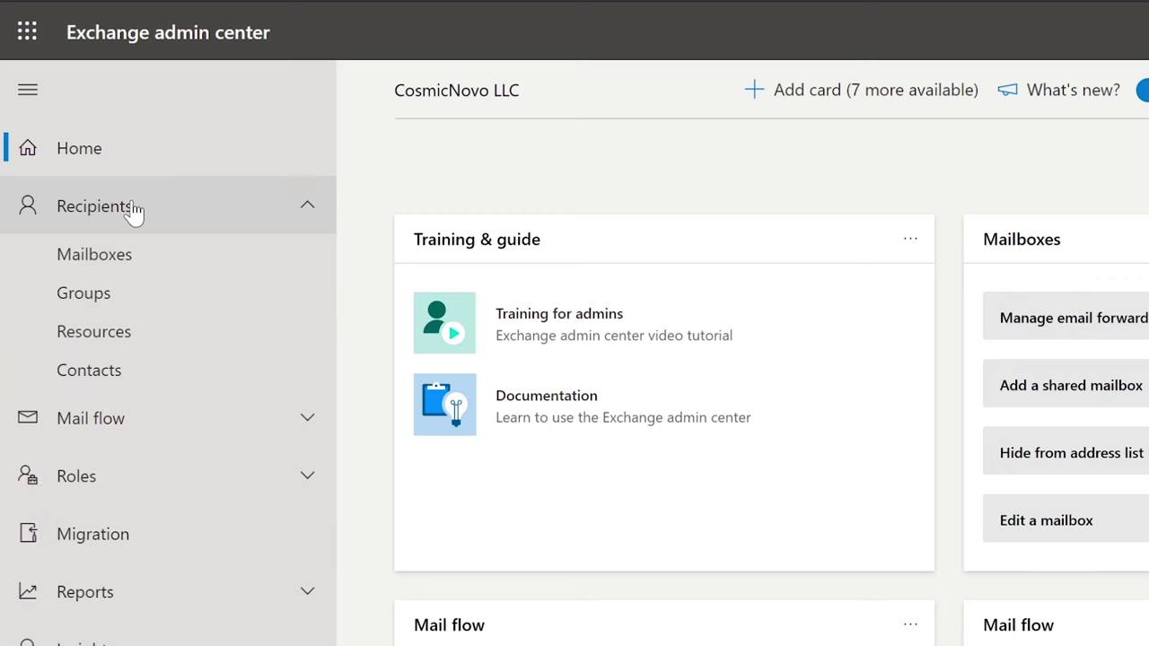
pyautogui.click(121, 261)
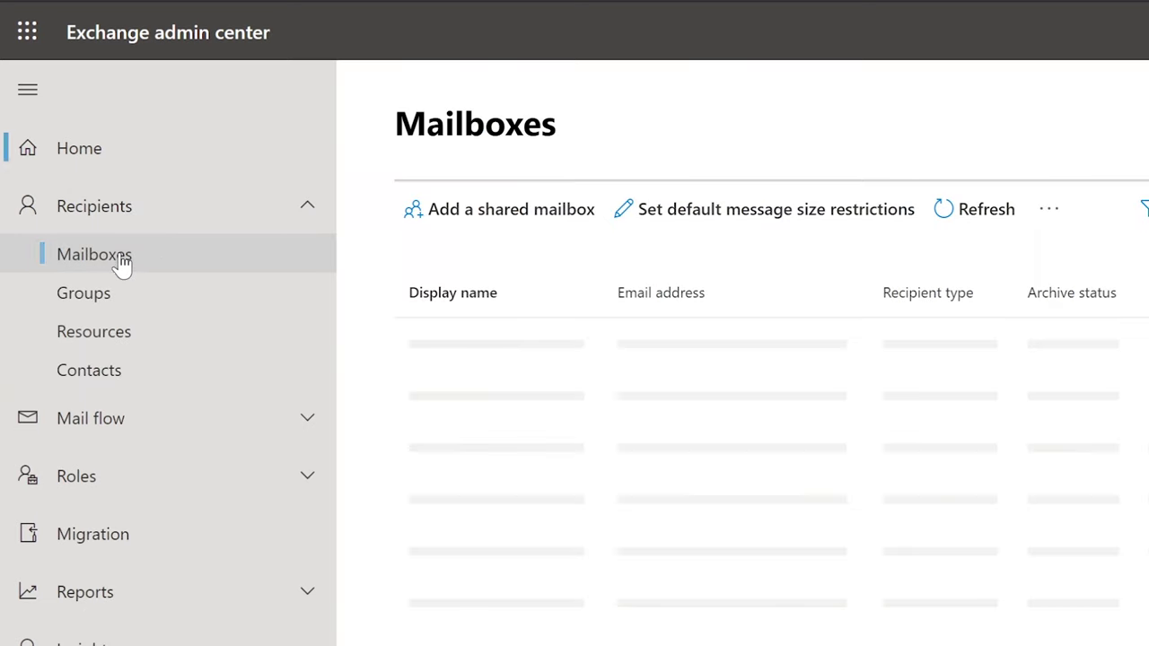
# Create a shared mailbox with display name and address prefix "share" on the organization's onmicrosoft.com domain.
pyautogui.click(485, 218)
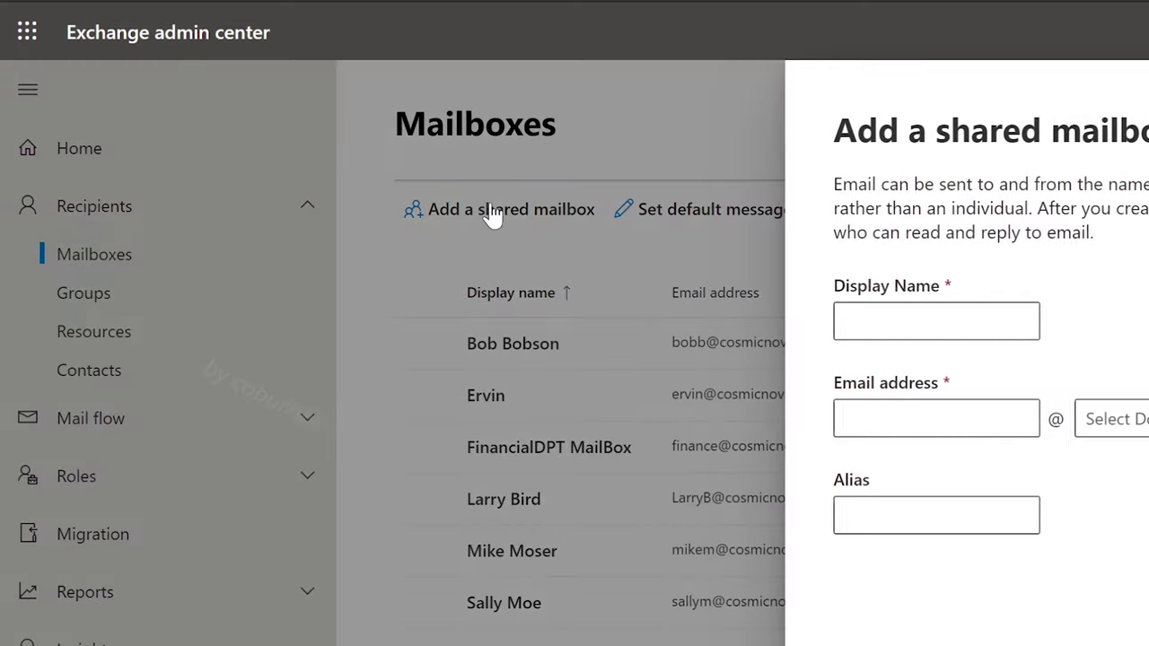
pyautogui.write('share')
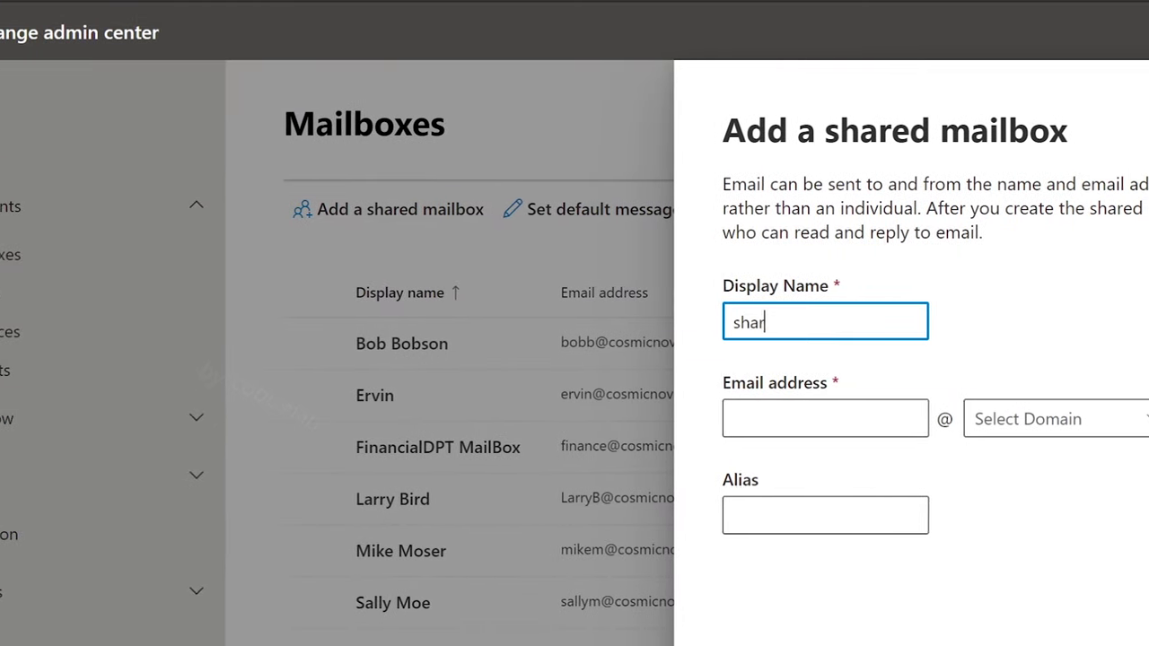
pyautogui.press('Tab')
pyautogui.write('share')
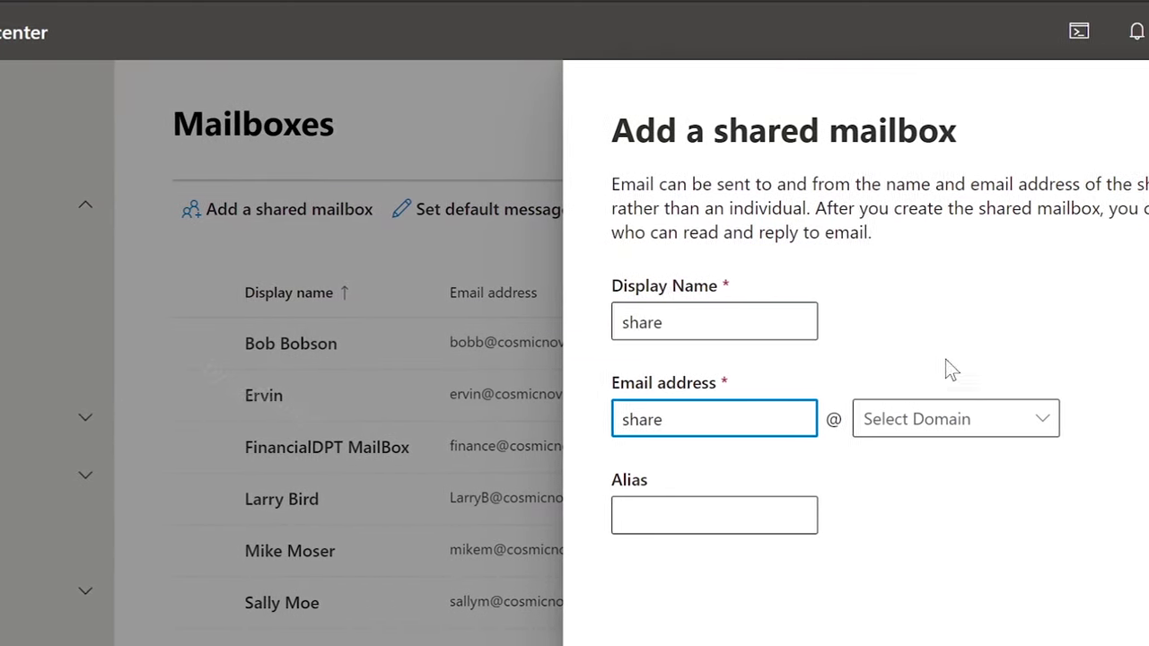
pyautogui.click(996, 419)
pyautogui.click(895, 461)
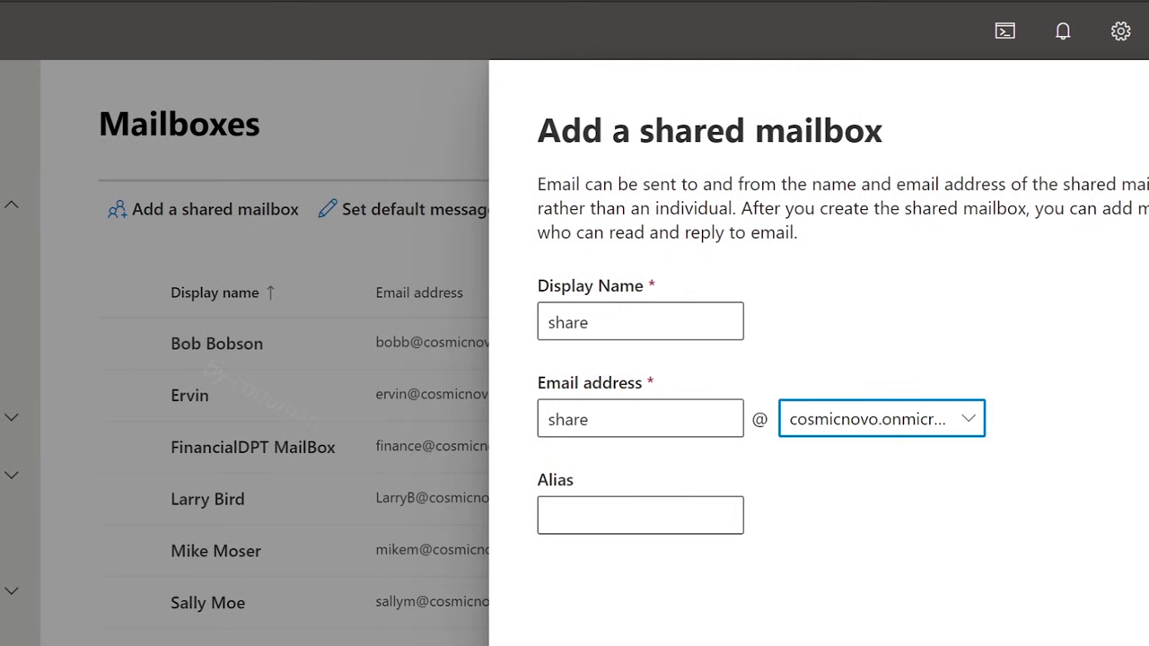
pyautogui.press('Return')
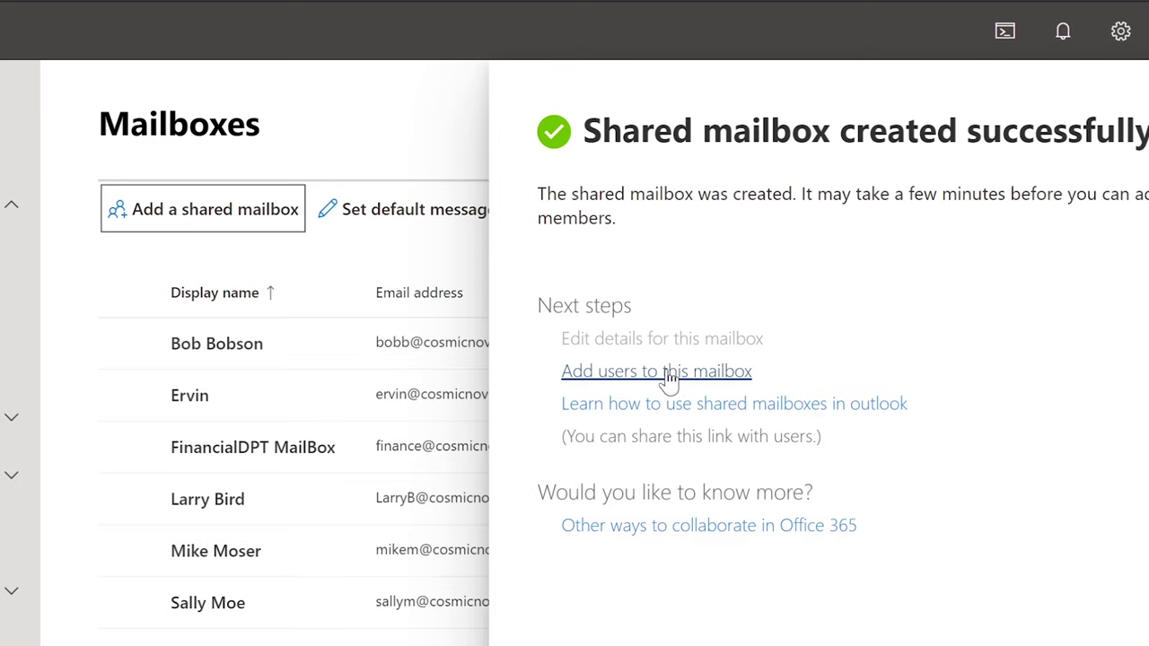
# Add the last two listed users as members of the new shared mailbox.
pyautogui.click(659, 374)
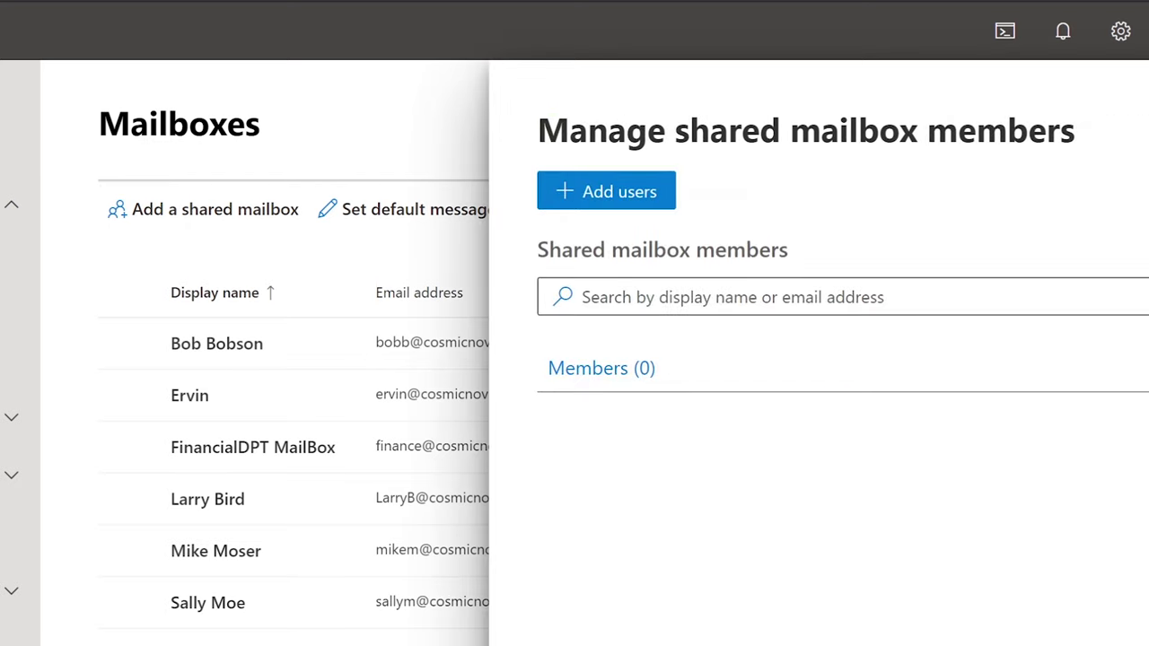
pyautogui.click(655, 201)
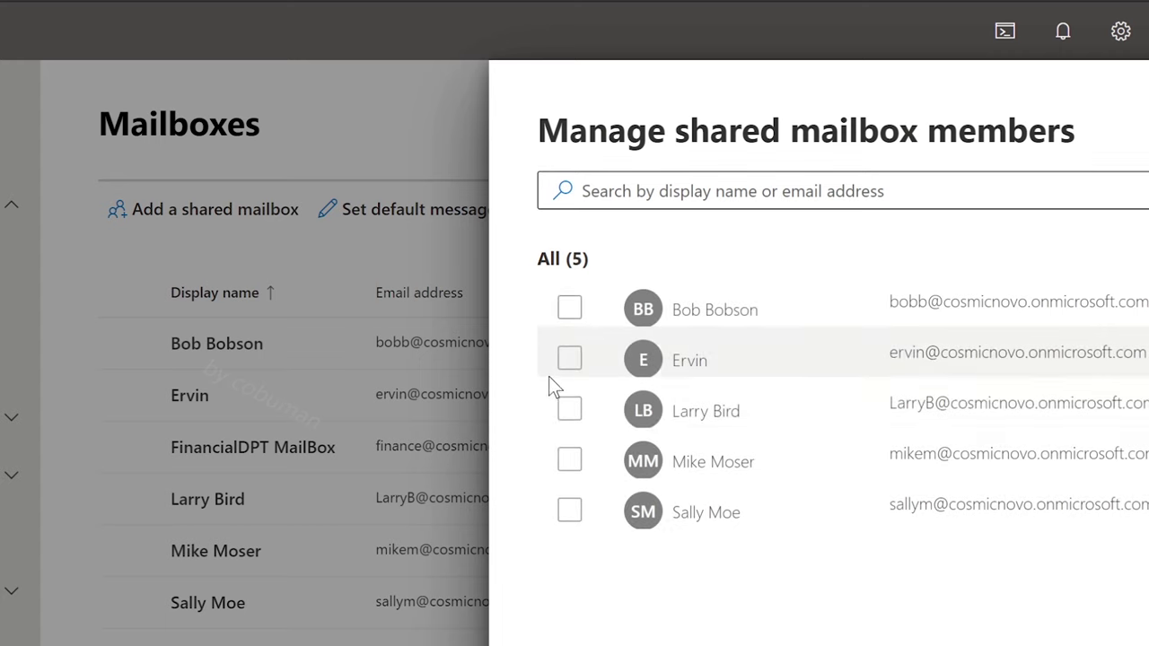
pyautogui.click(574, 463)
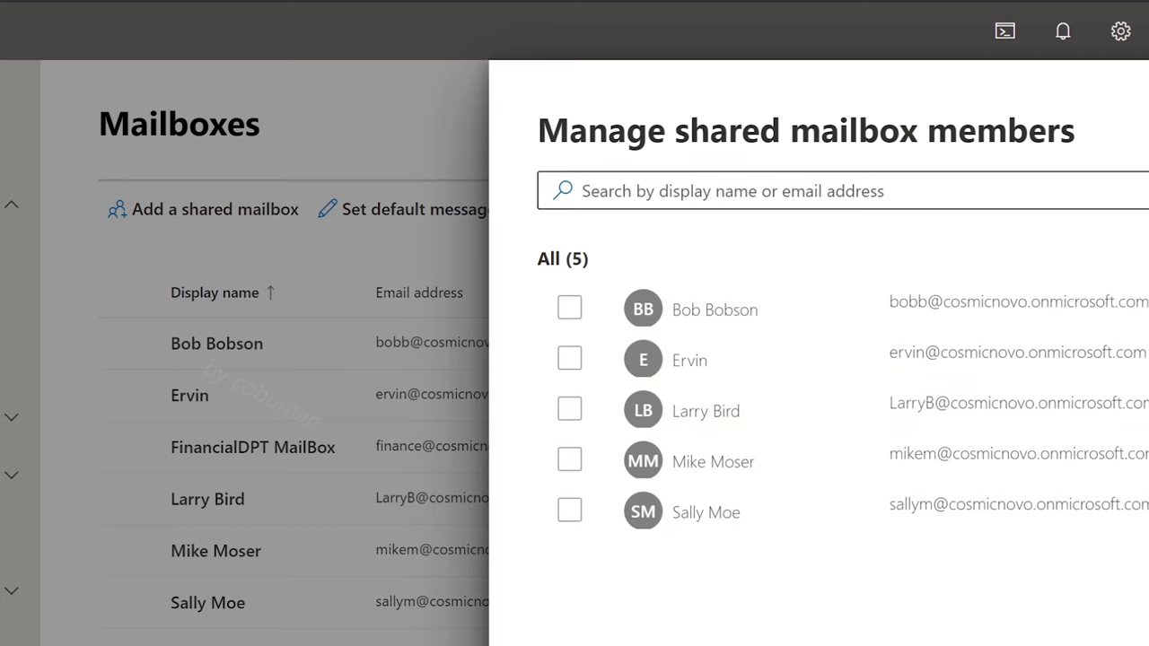
pyautogui.click(669, 191)
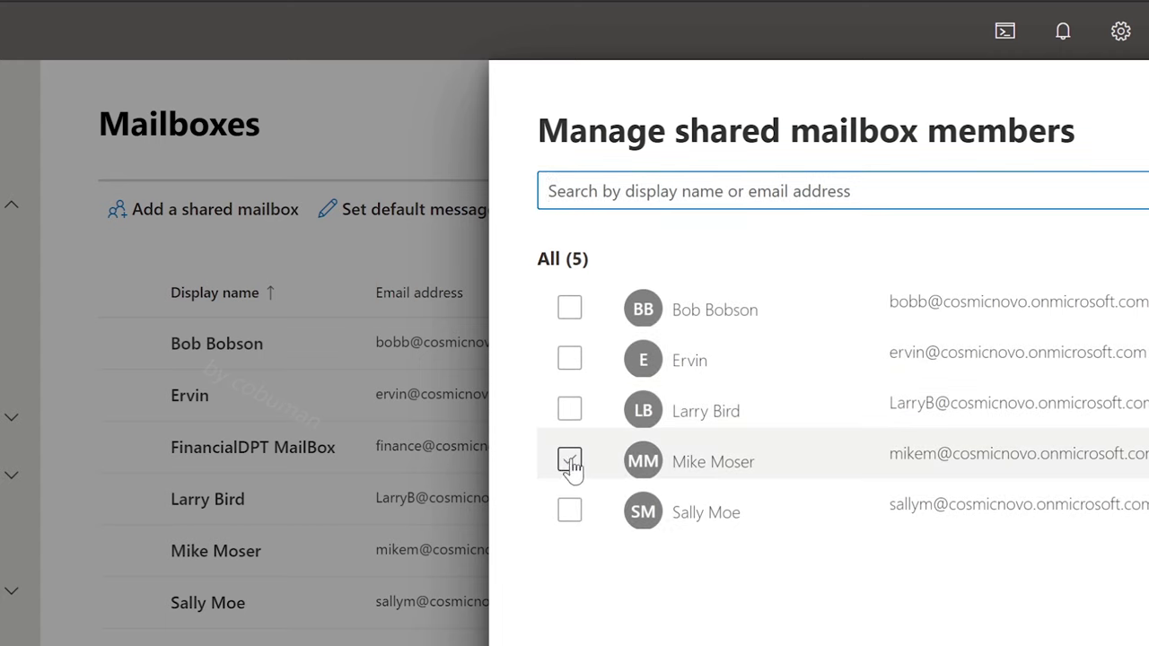
pyautogui.click(569, 510)
pyautogui.click(569, 581)
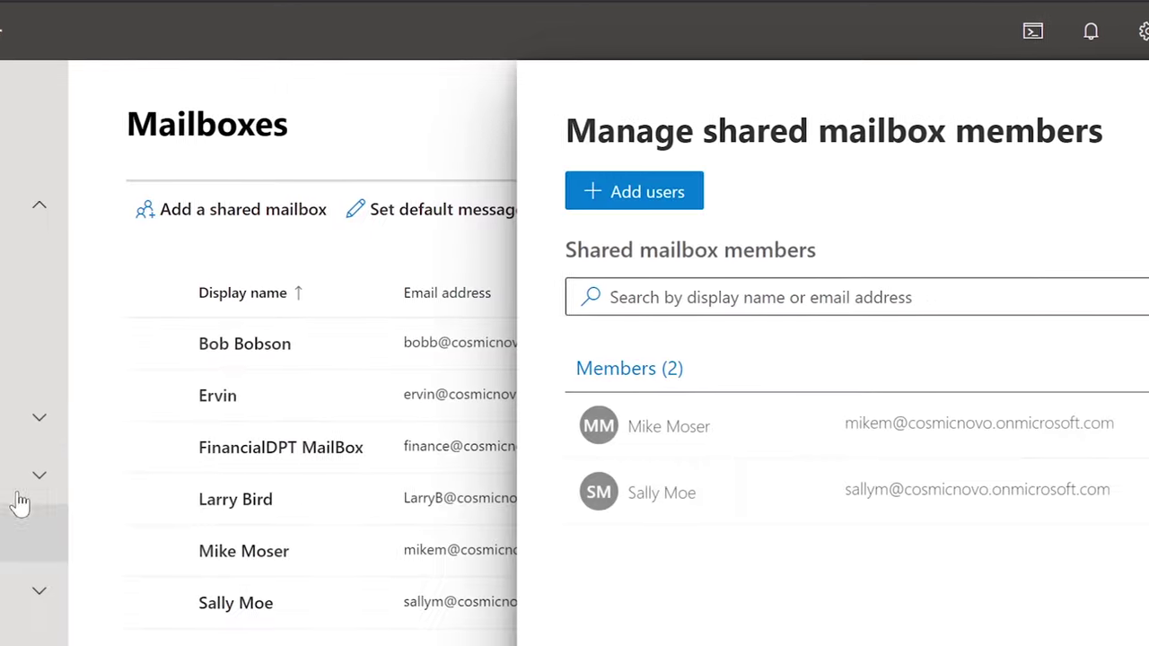
# Switch to Outlook on the web and add the Finance Group's shared folder to the mailbox.
pyautogui.click(18, 293)
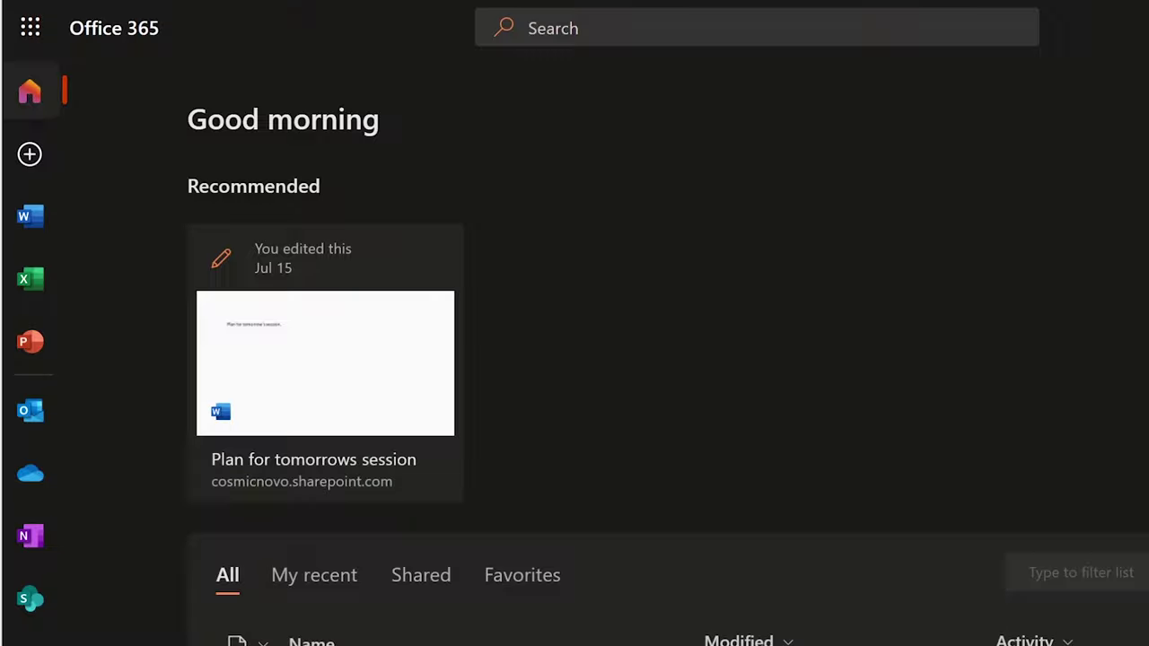
pyautogui.click(24, 408)
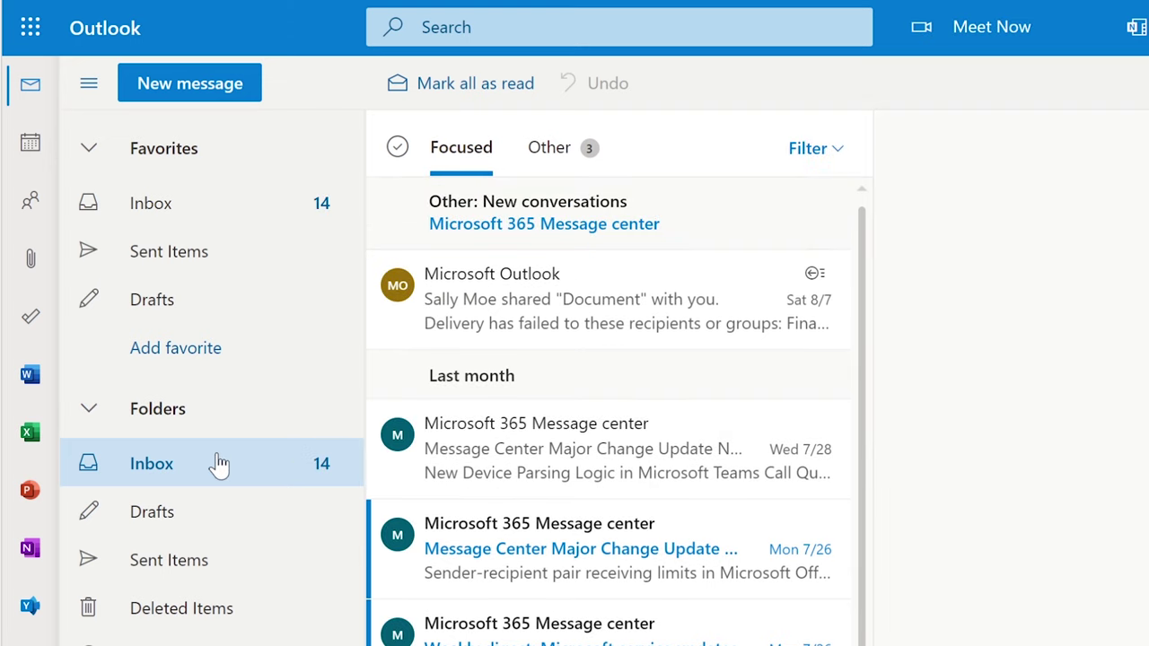
pyautogui.rightClick(179, 453)
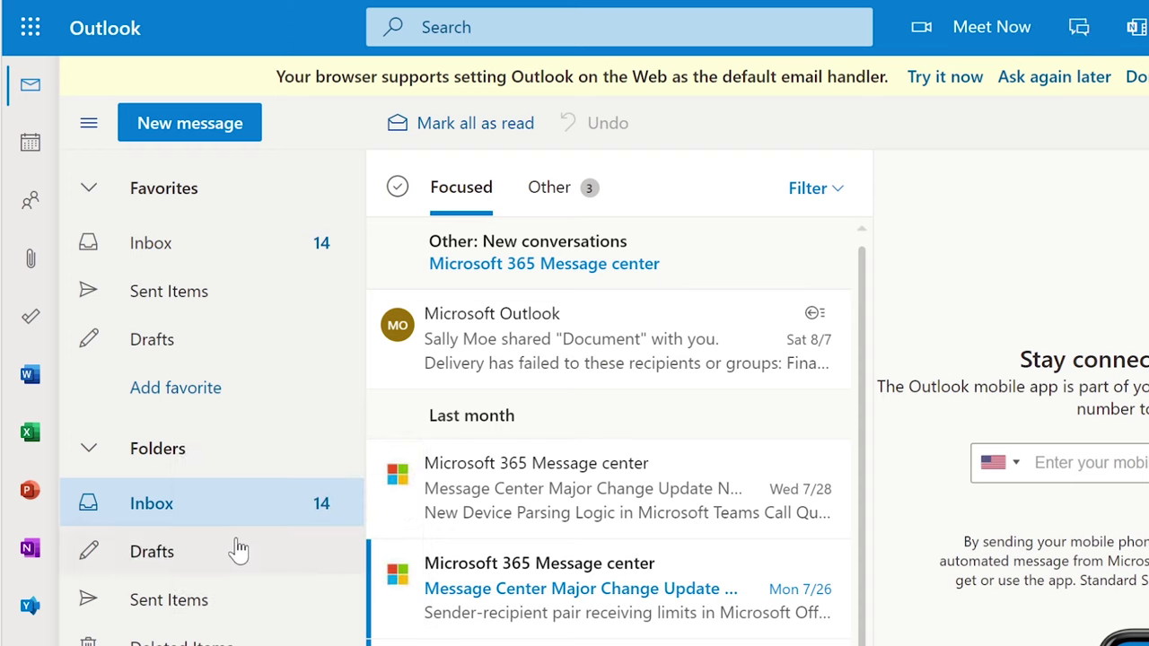
pyautogui.click(240, 549)
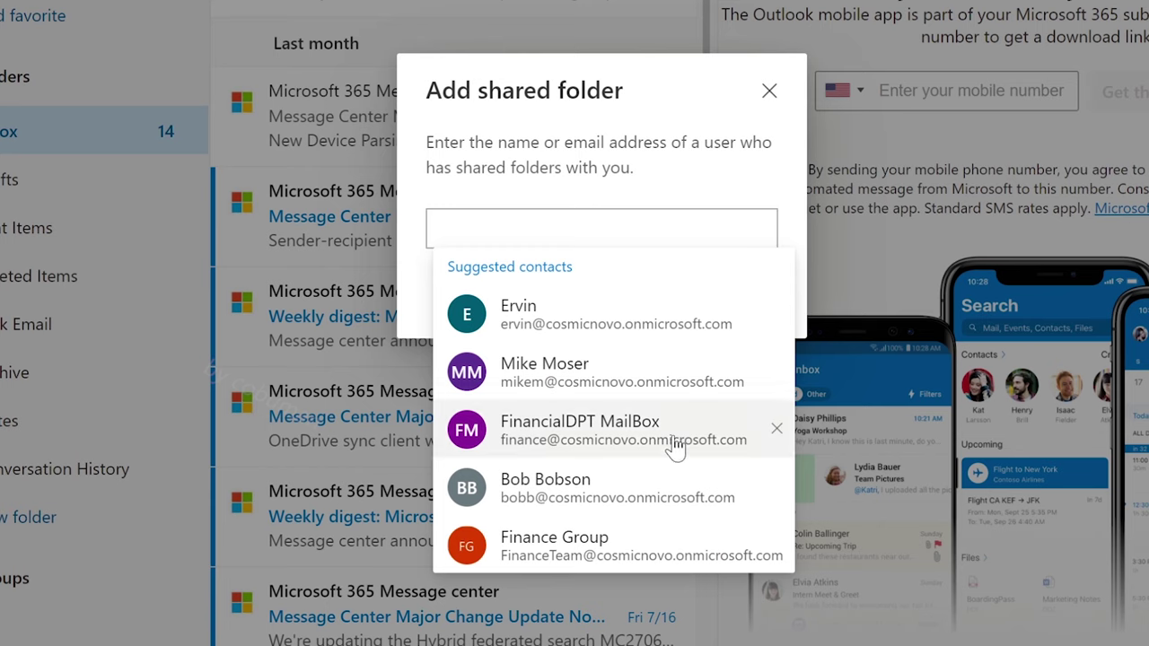
pyautogui.click(633, 538)
pyautogui.click(636, 292)
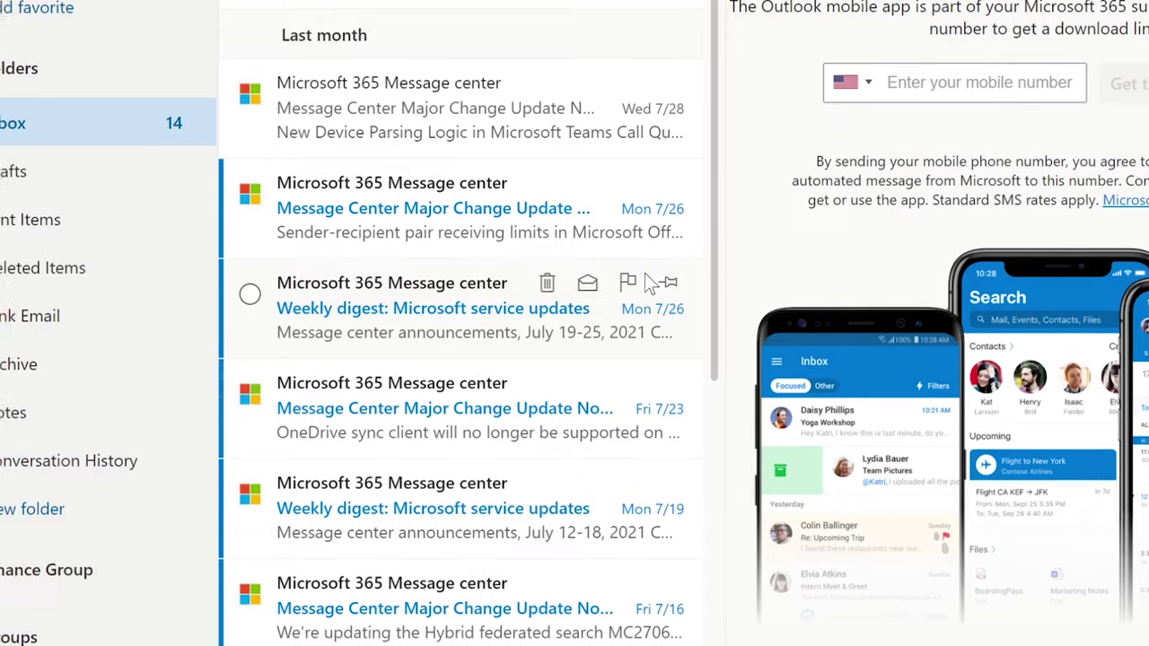
# Expand the Finance Group shared folders and open the group's Inbox.
pyautogui.click(38, 472)
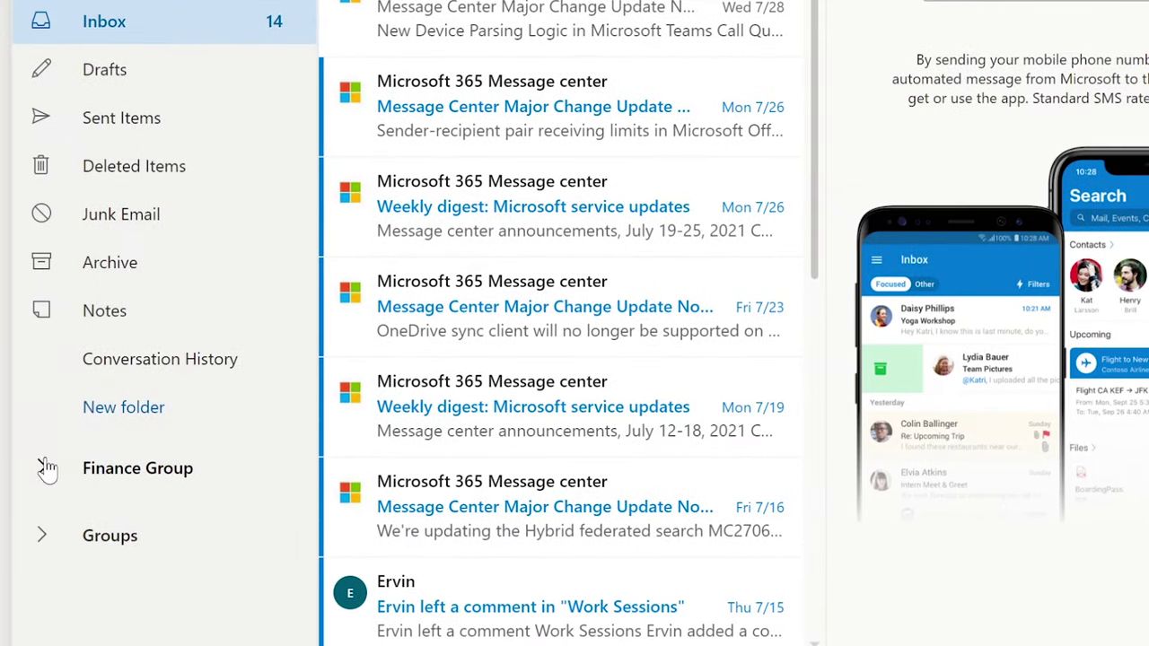
pyautogui.scroll(-5, 161, 337)
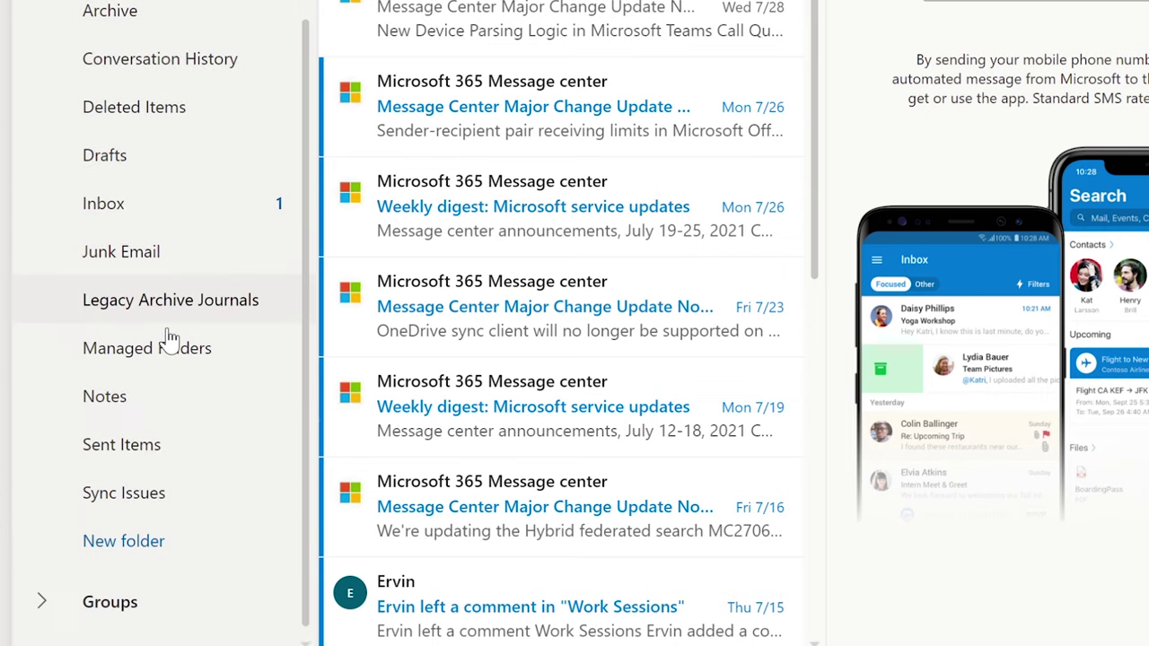
pyautogui.click(177, 217)
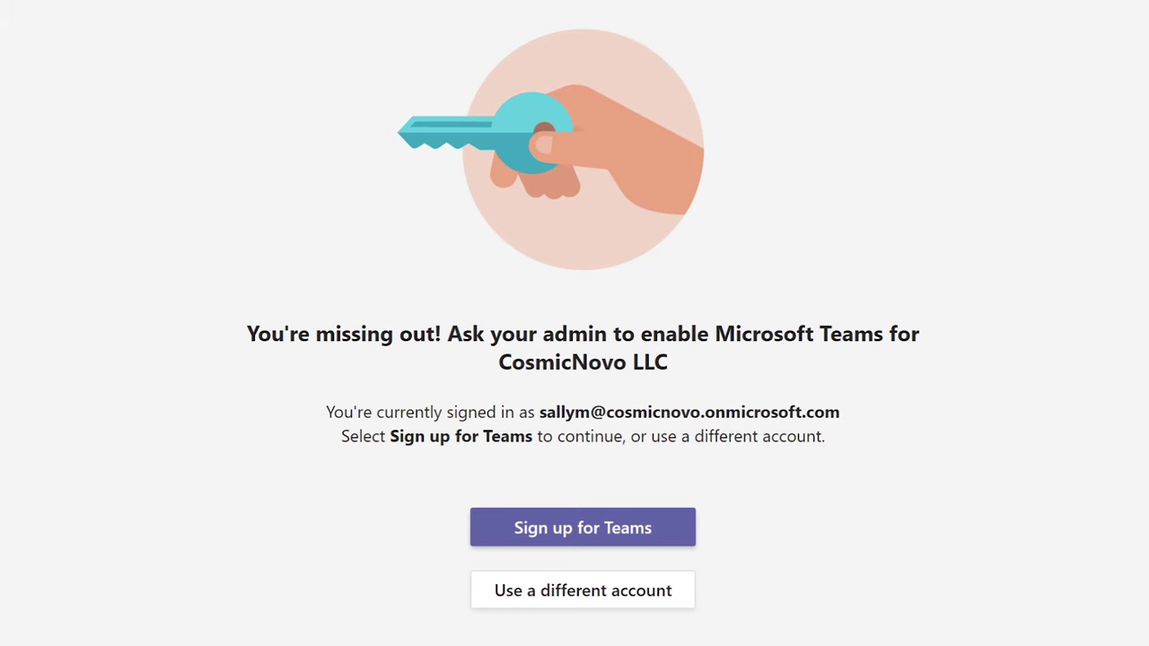
# In the Microsoft 365 admin center, enable the Microsoft Teams app for the user refused access to Teams, and reload the Teams page.
pyautogui.moveTo(434, 334); pyautogui.dragTo(737, 359)
pyautogui.click(737, 353)
pyautogui.moveTo(714, 334); pyautogui.dragTo(884, 334)
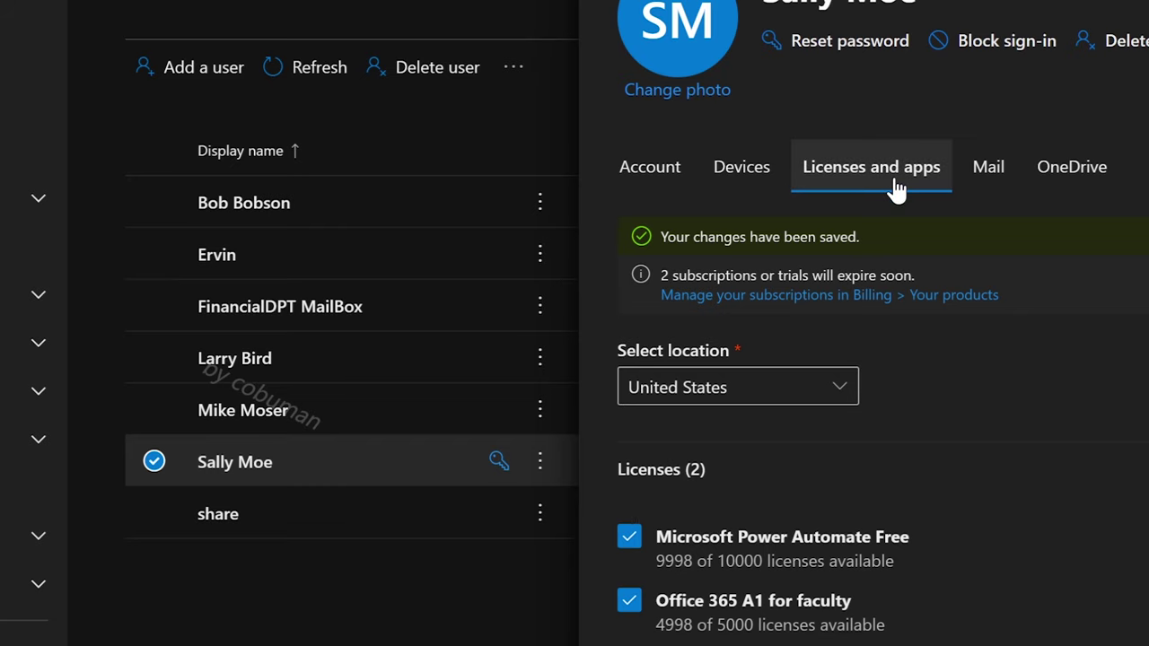
pyautogui.scroll(-1, 877, 585)
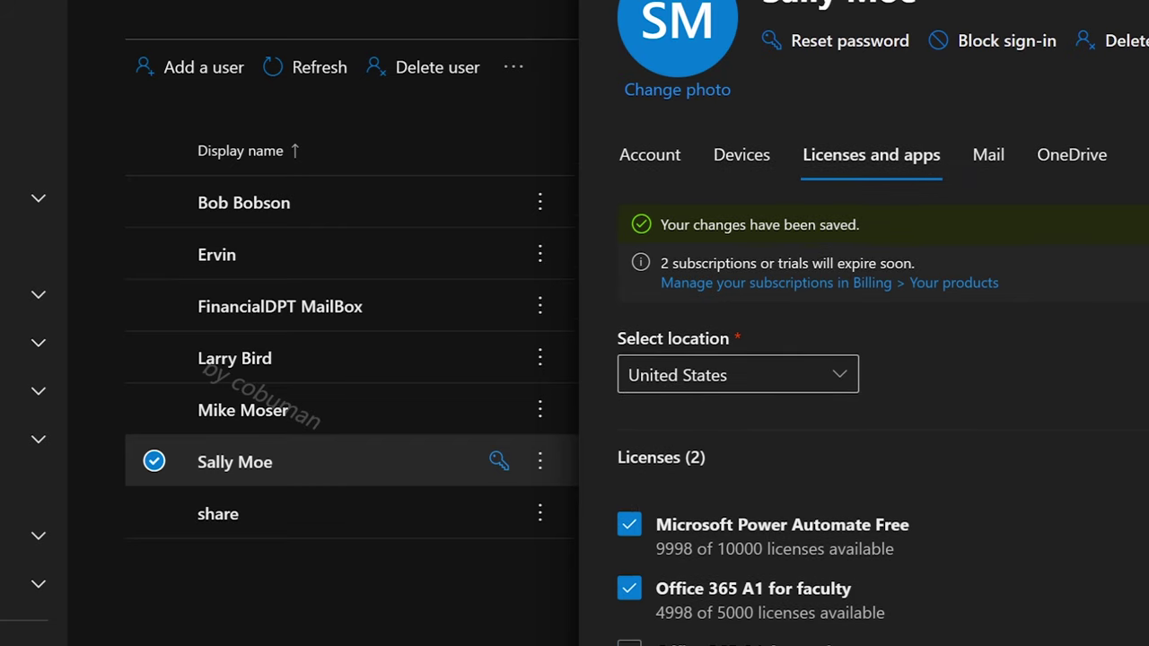
pyautogui.scroll(-12, 722, 422)
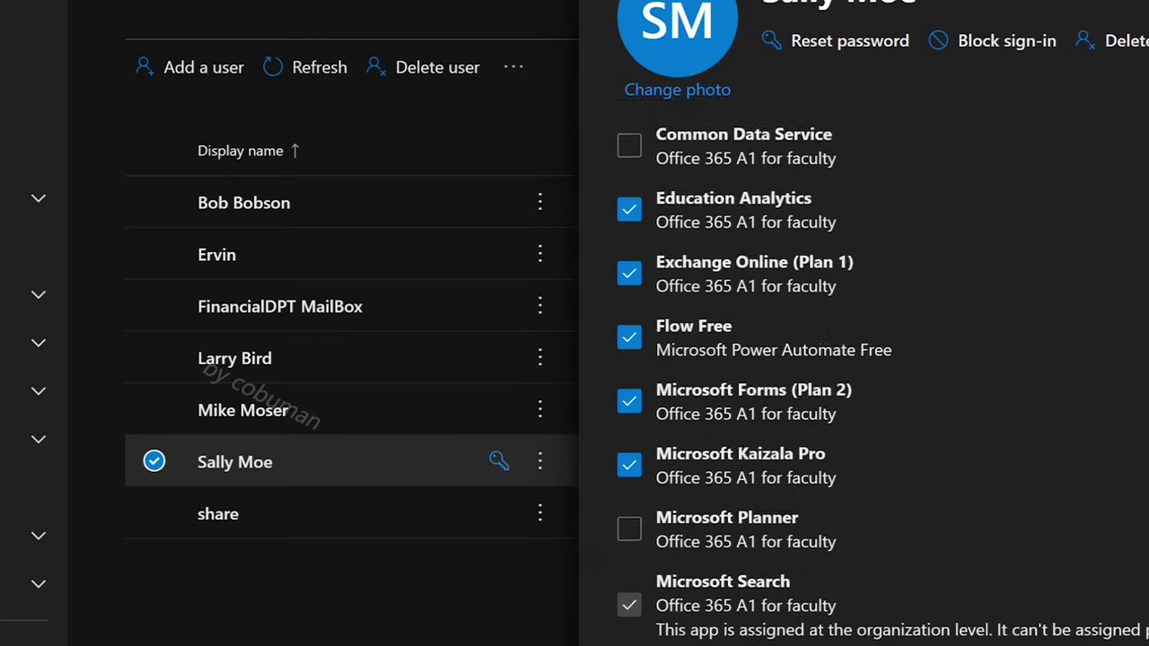
pyautogui.scroll(-3, 724, 422)
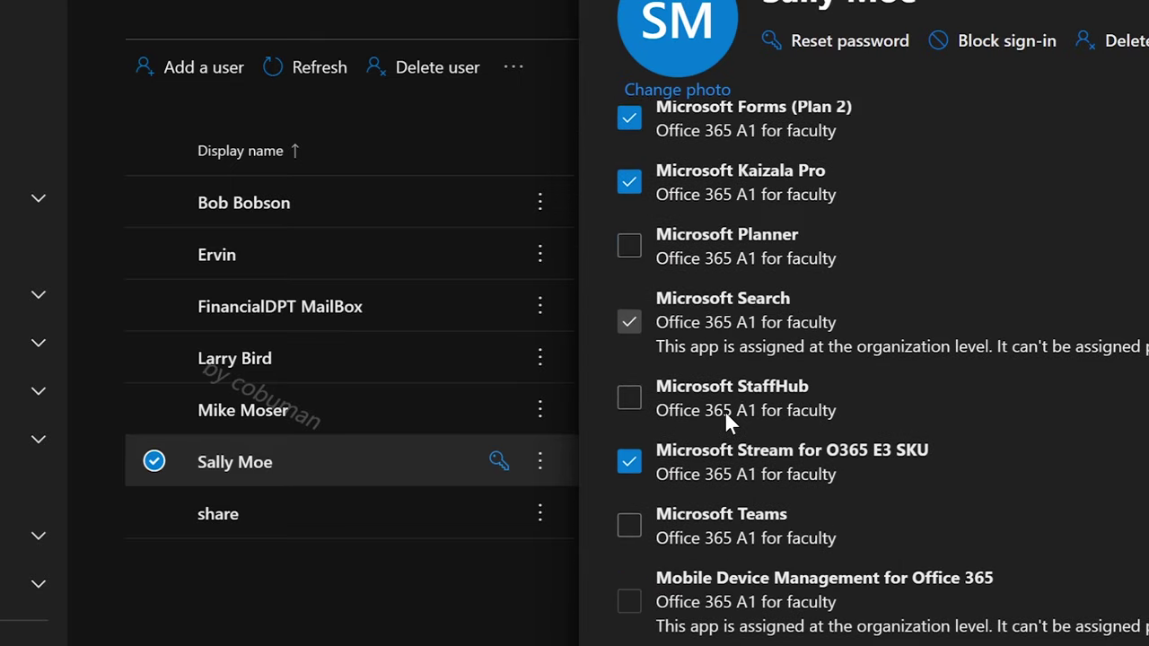
pyautogui.click(630, 527)
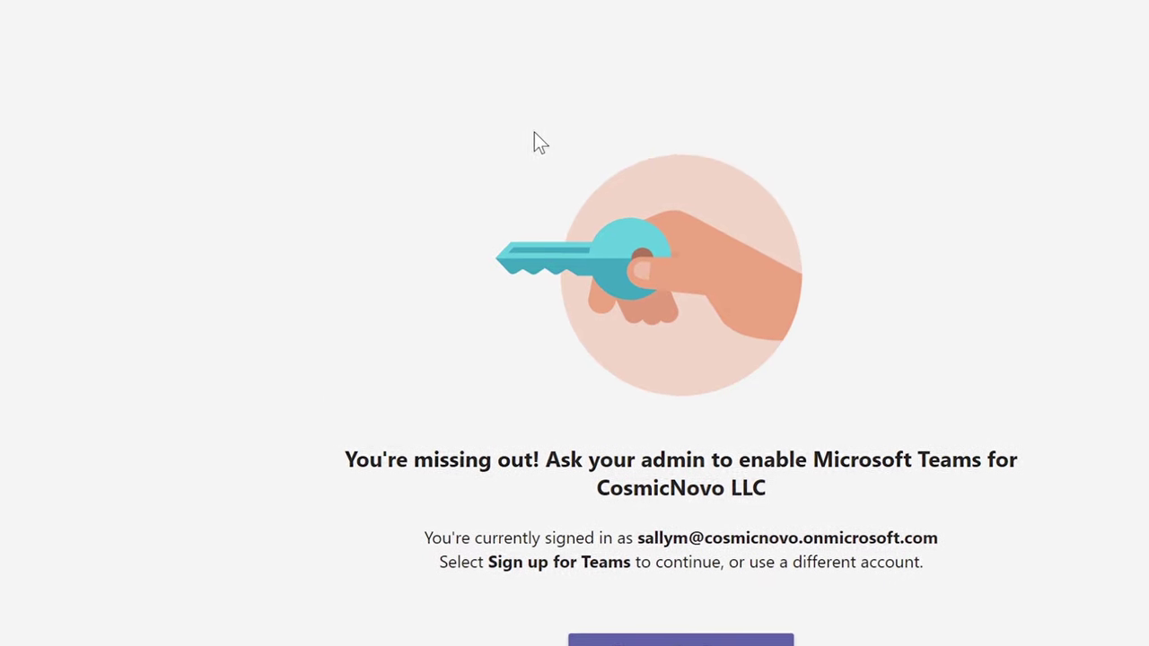
pyautogui.click(127, 71)
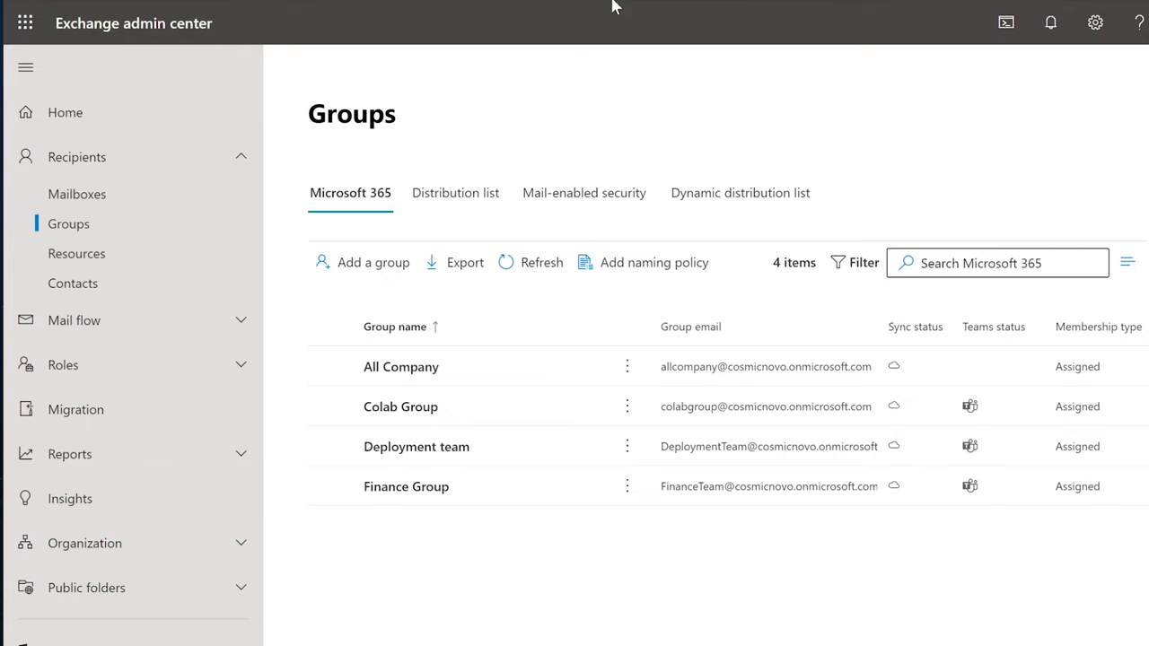
# In the Exchange admin center, run a summary message trace for the last 2 days with the user's account as sender.
pyautogui.click(71, 320)
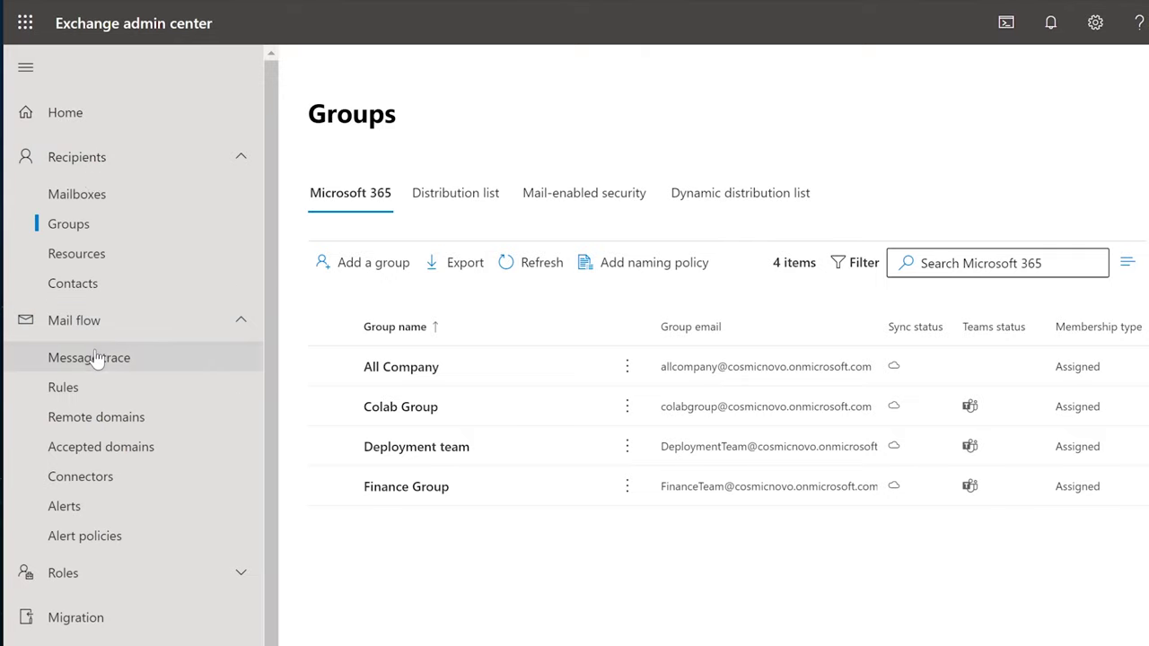
pyautogui.click(95, 357)
pyautogui.click(363, 272)
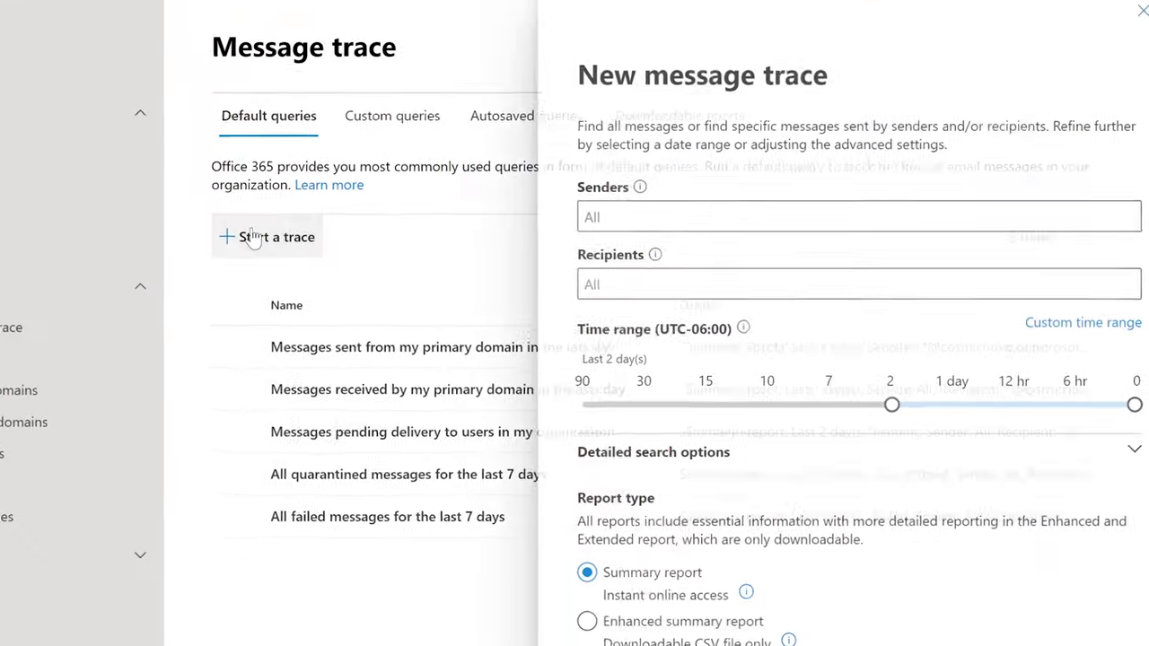
pyautogui.click(669, 200)
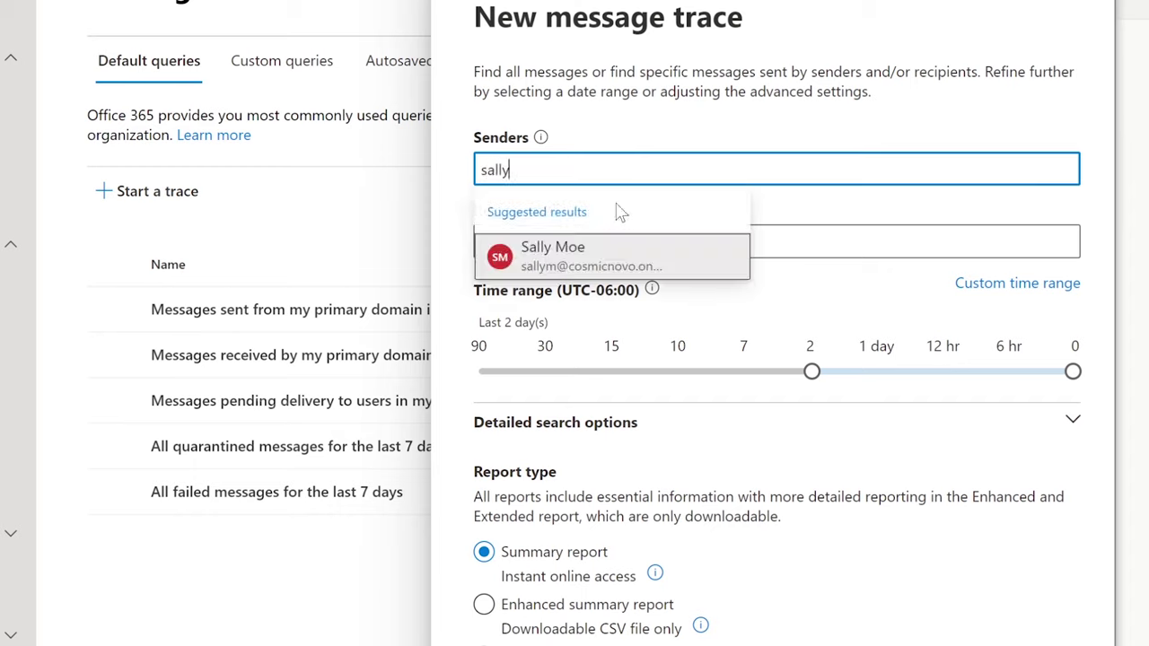
pyautogui.click(594, 260)
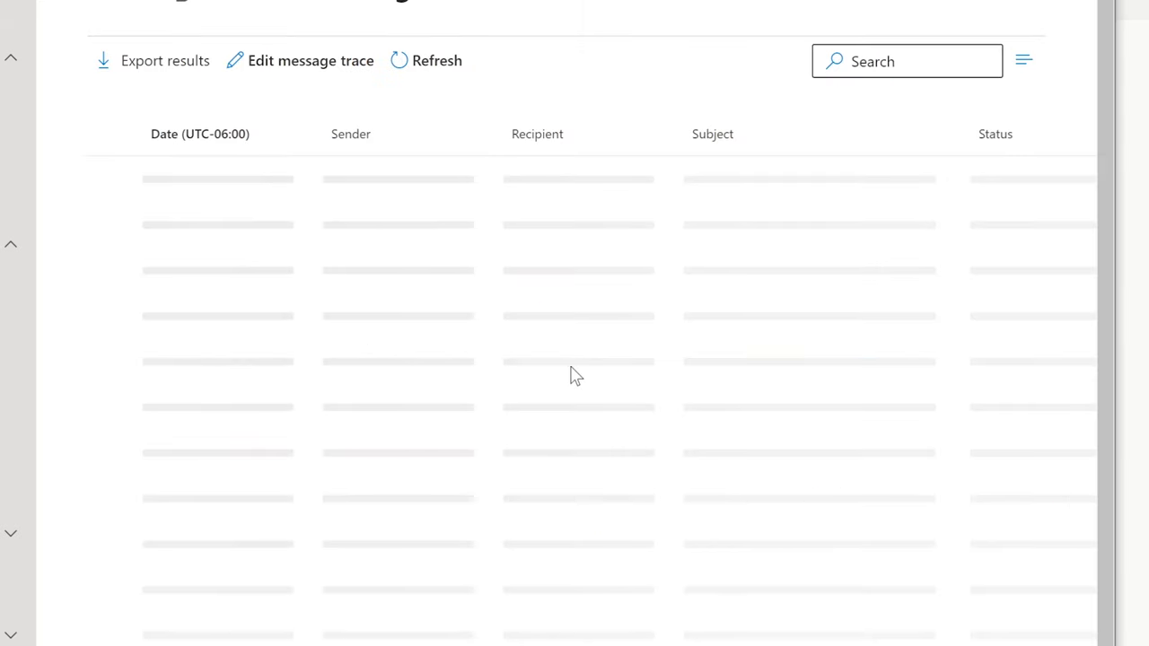
# Open the first traced message's details and start submitting the email to Microsoft for analysis.
pyautogui.click(245, 191)
pyautogui.scroll(-3, 244, 180)
pyautogui.scroll(-3, 772, 323)
pyautogui.click(577, 597)
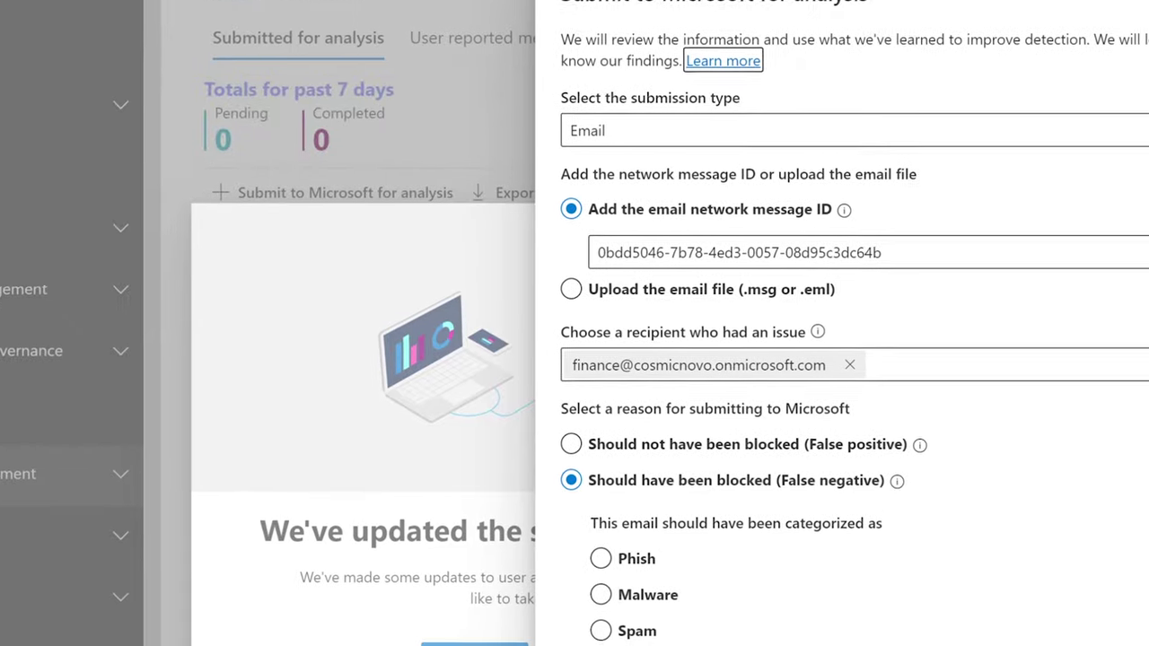
# Try categorizing the submitted email as Phish, and close the submission form and portal tour offer without sending.
pyautogui.click(594, 543)
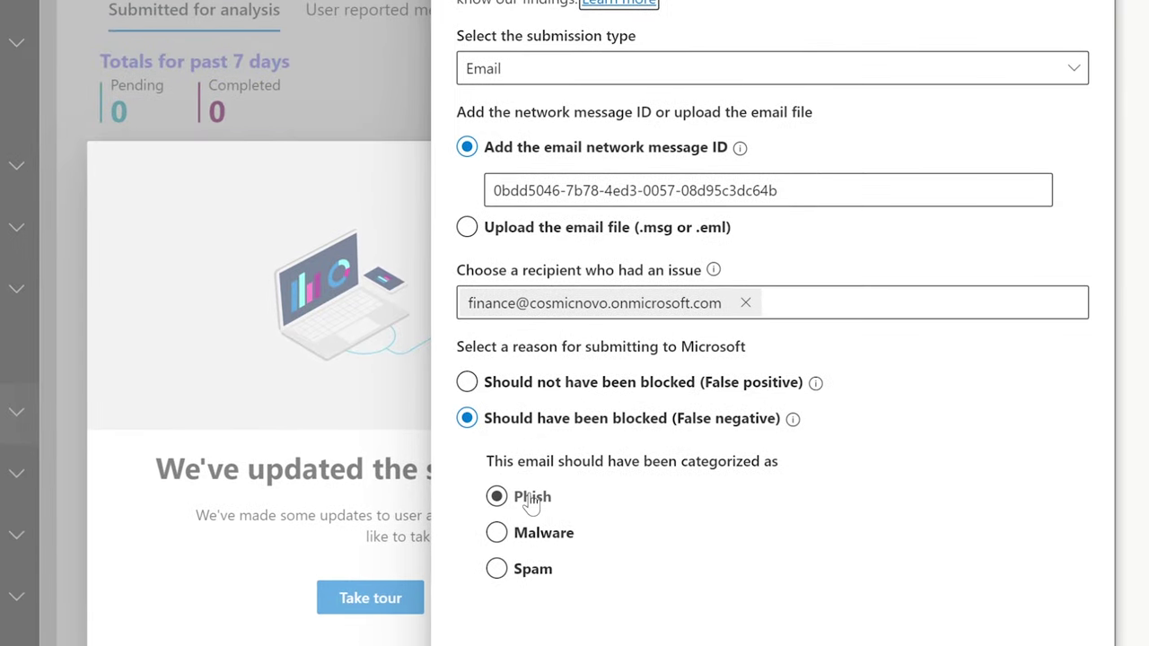
pyautogui.click(537, 539)
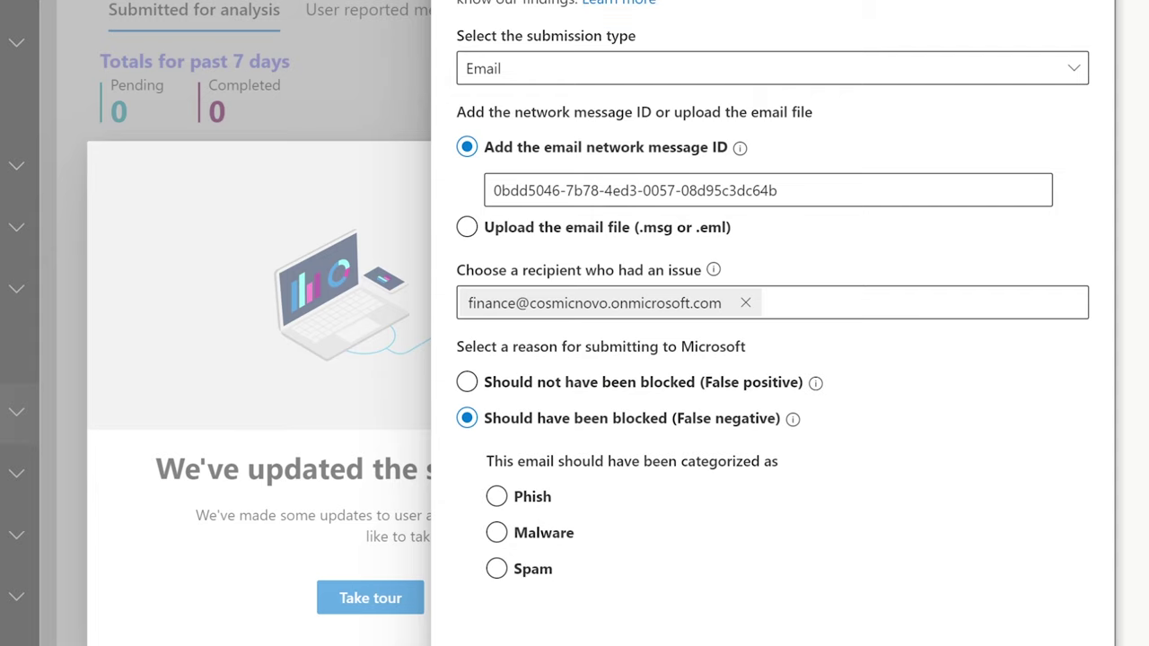
pyautogui.press('Escape')
pyautogui.click(190, 438)
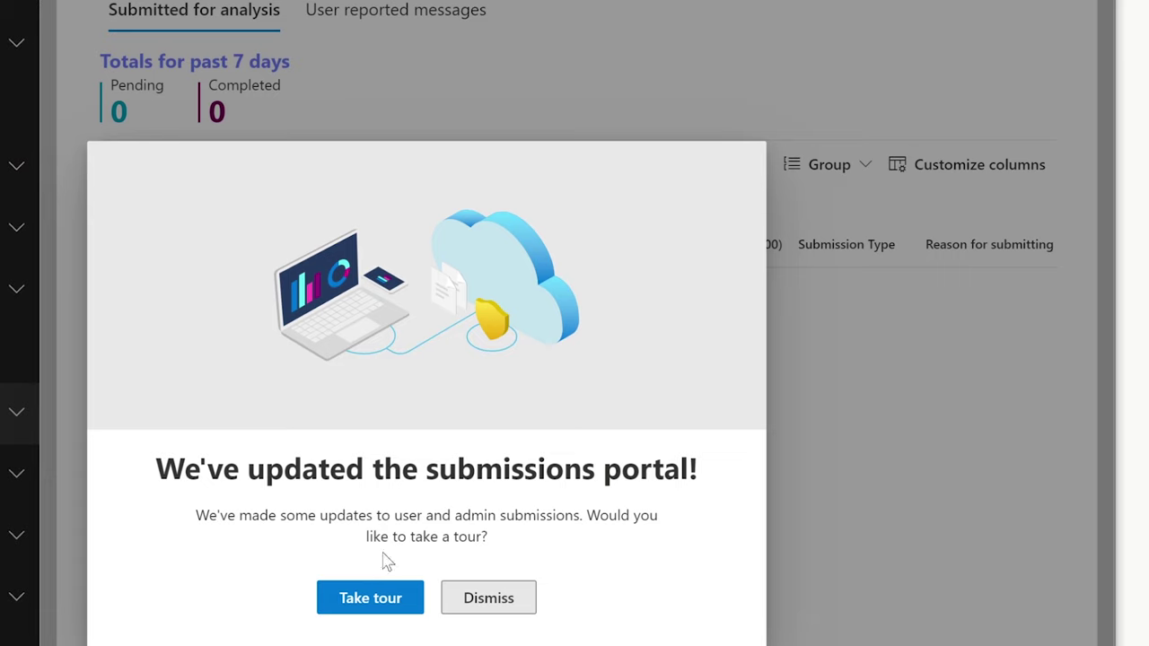
pyautogui.click(487, 603)
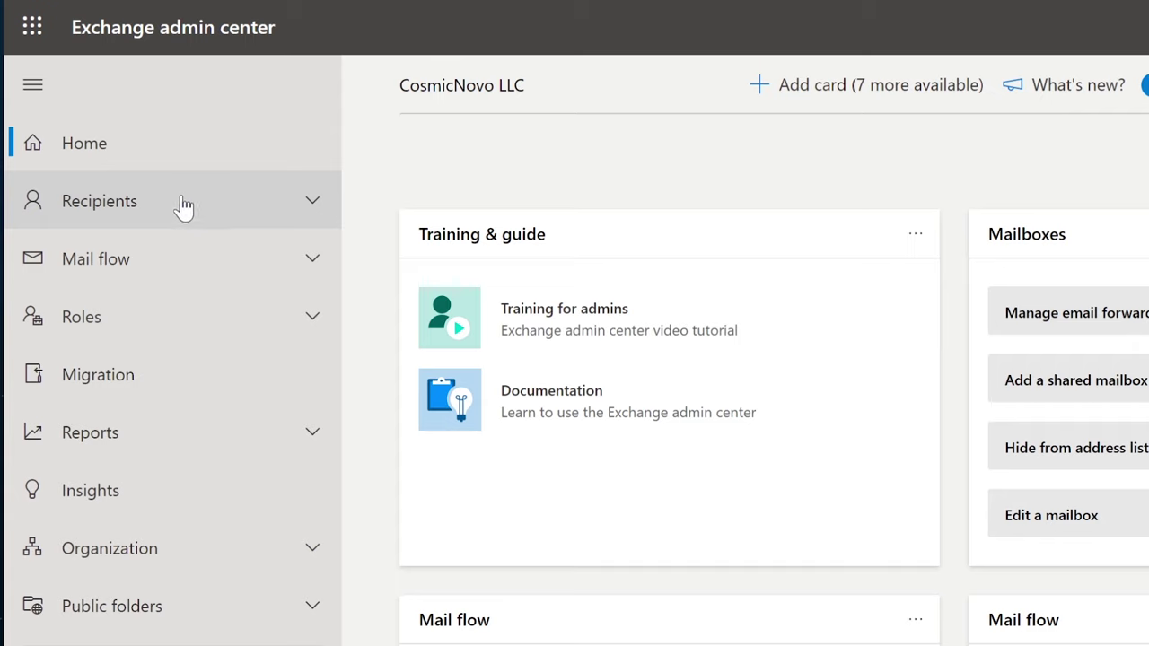
# In the Exchange admin center, open the details of the Finance Group among the Microsoft 365 groups.
pyautogui.click(229, 215)
pyautogui.click(124, 297)
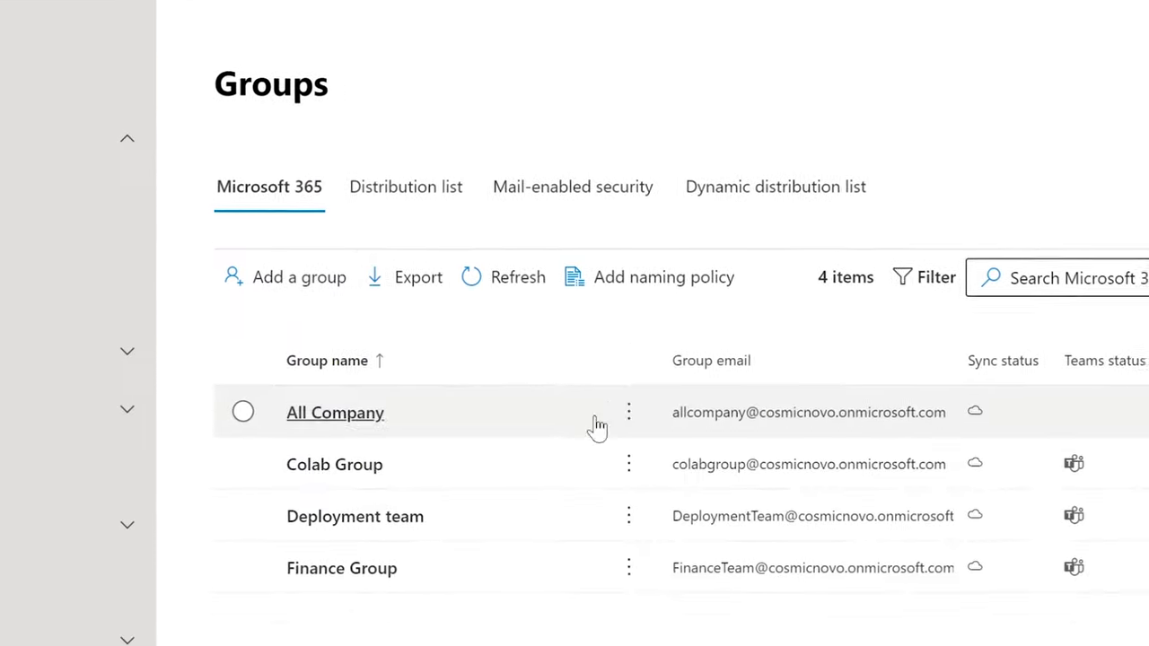
pyautogui.click(212, 537)
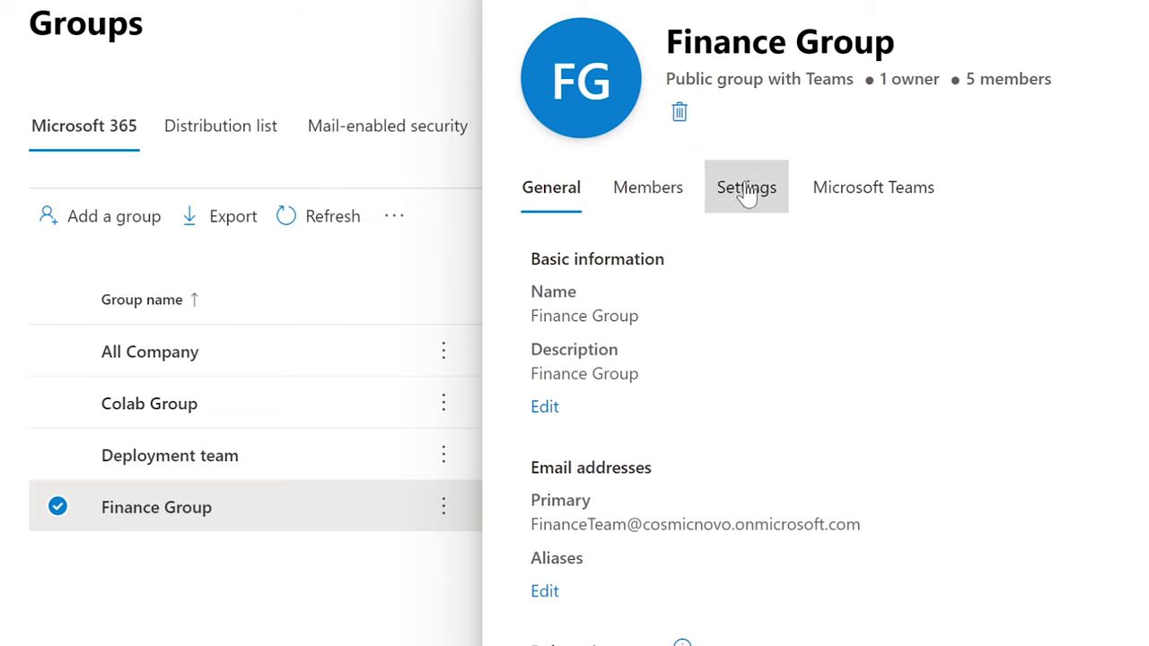
# Add the first user in the candidate list as another owner of the Finance Group and save the change.
pyautogui.click(671, 204)
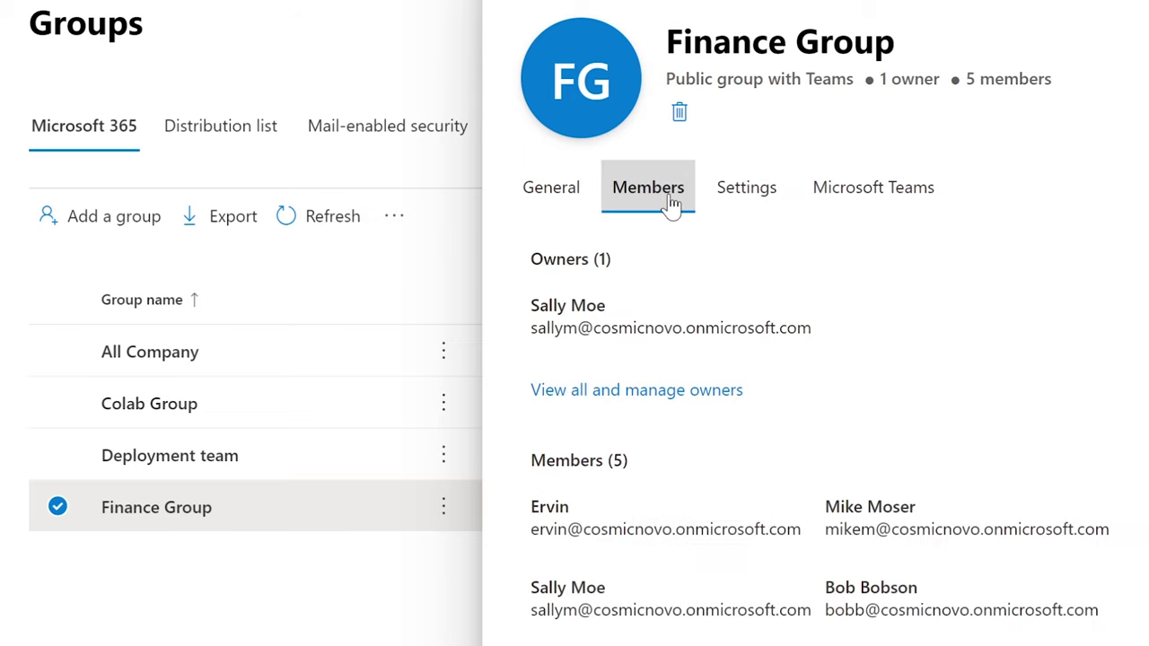
pyautogui.click(674, 394)
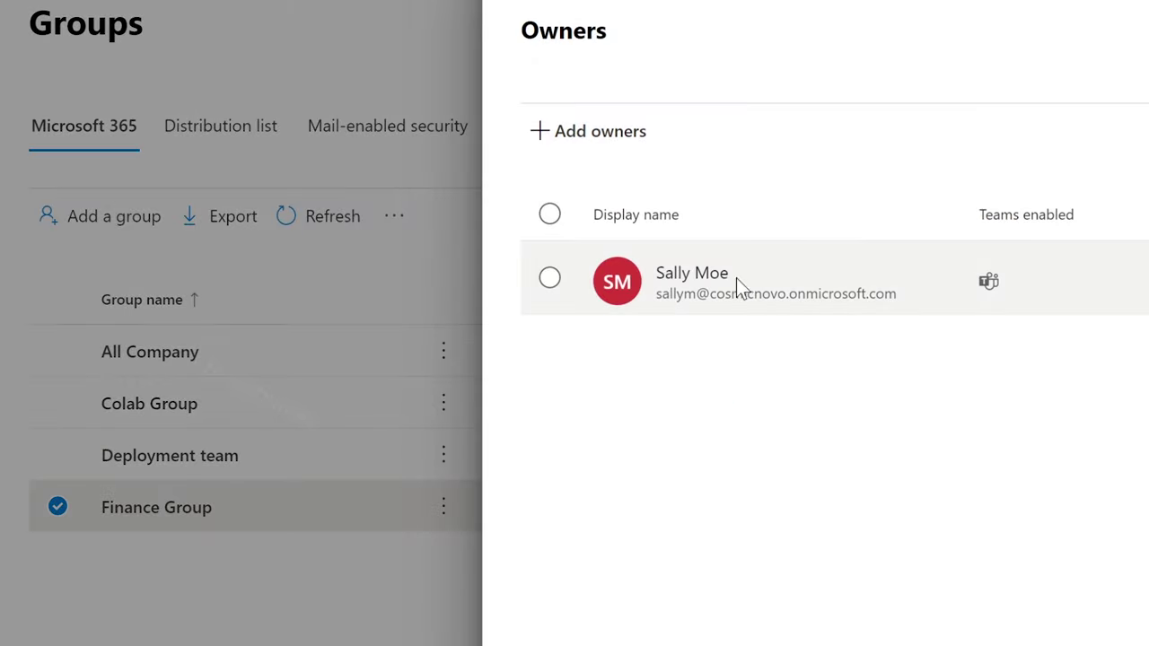
pyautogui.click(608, 142)
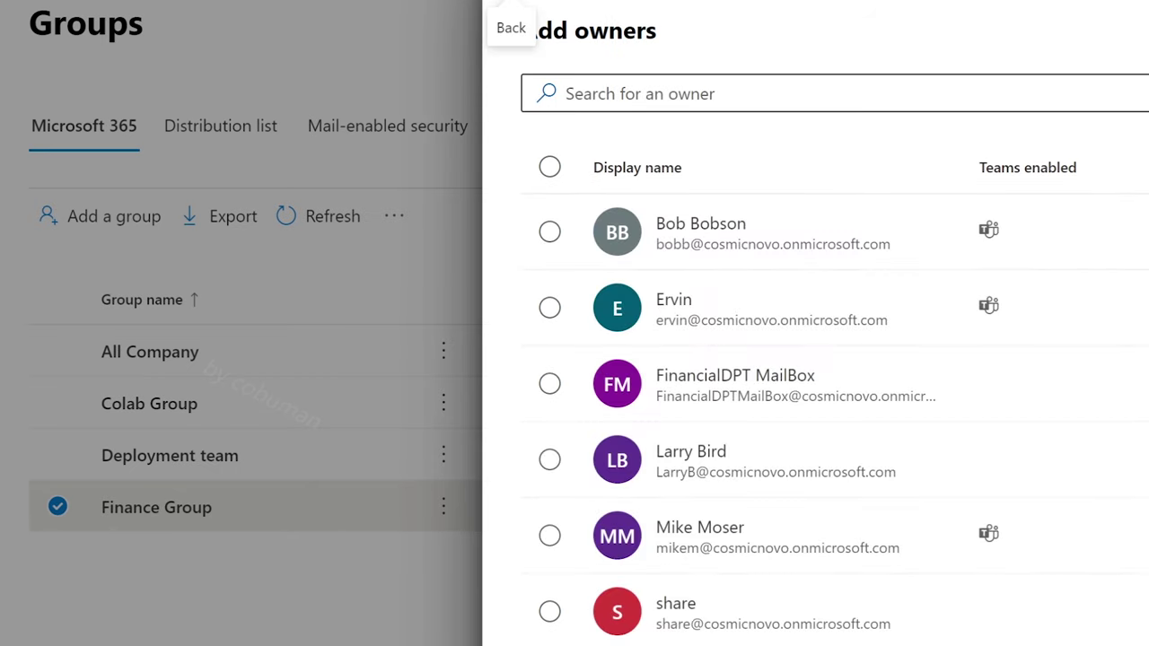
pyautogui.click(552, 235)
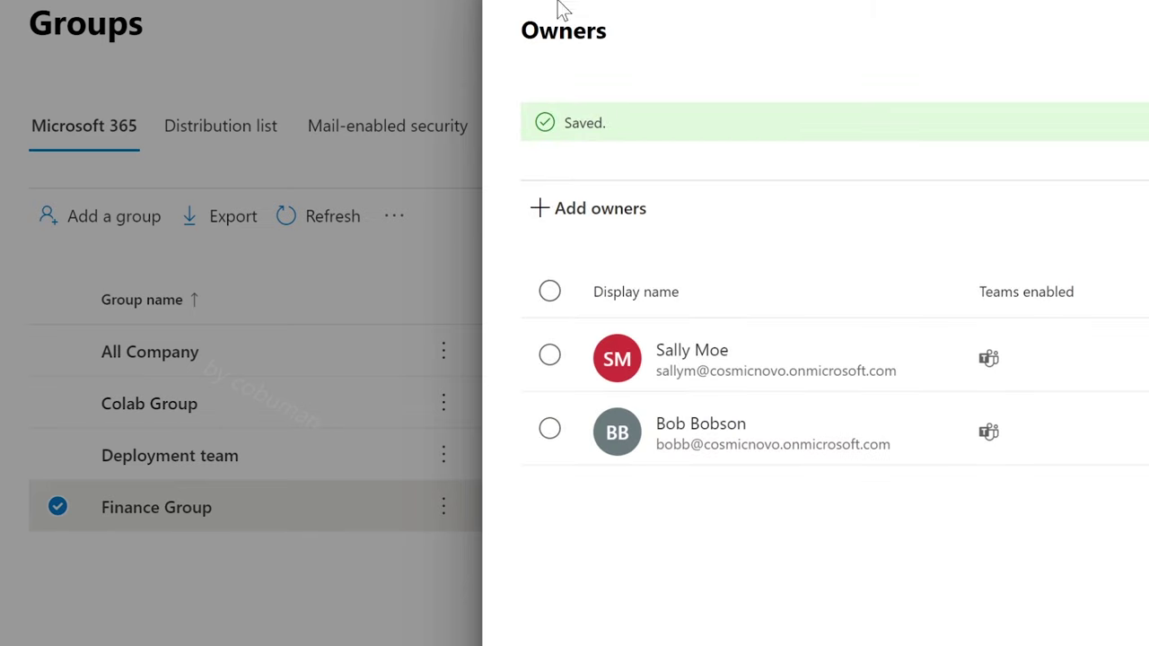
# Switch to the Microsoft Teams admin center, view the Teams policies page, and open the Manage teams page.
pyautogui.moveTo(639, 36); pyautogui.dragTo(508, 36)
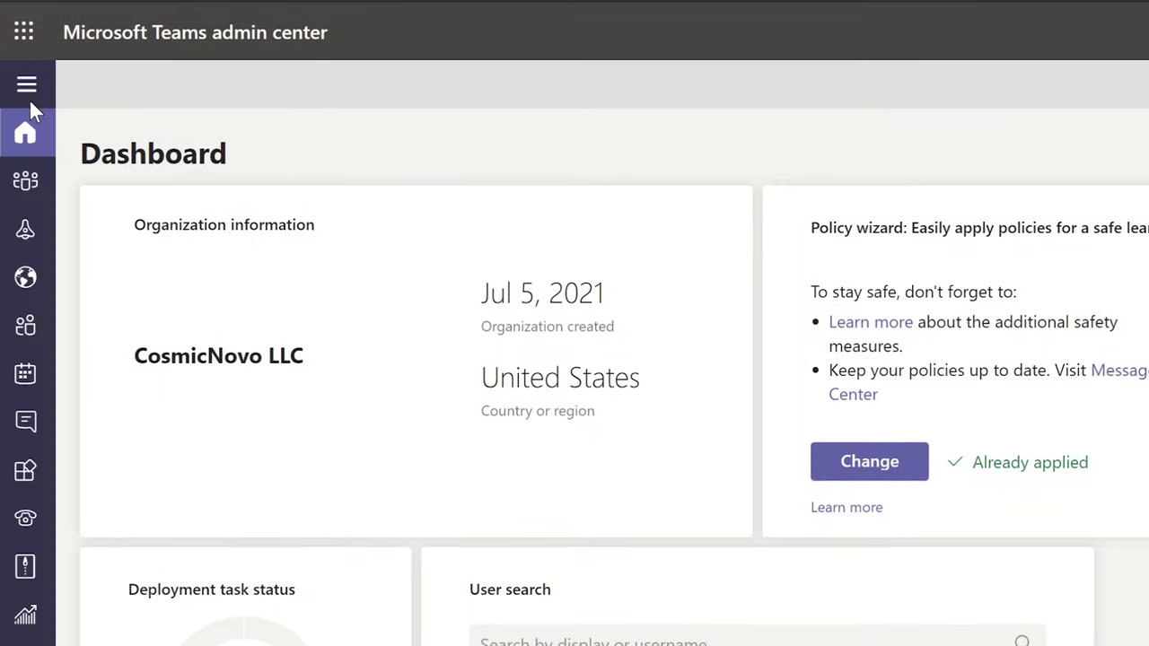
pyautogui.click(27, 85)
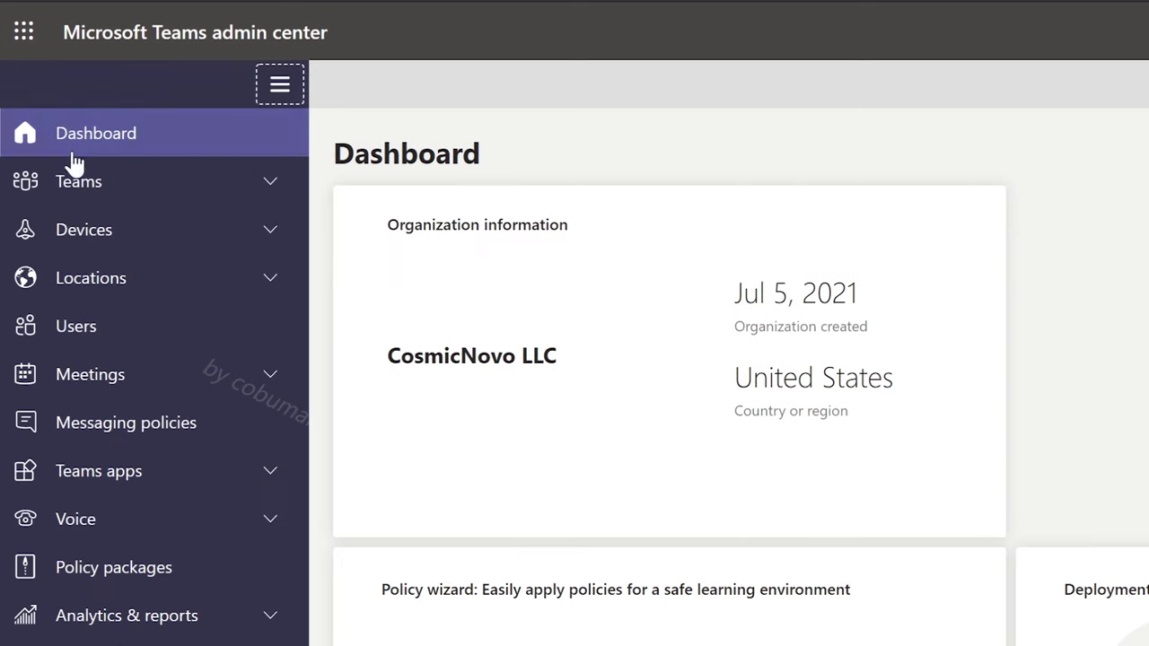
pyautogui.click(77, 185)
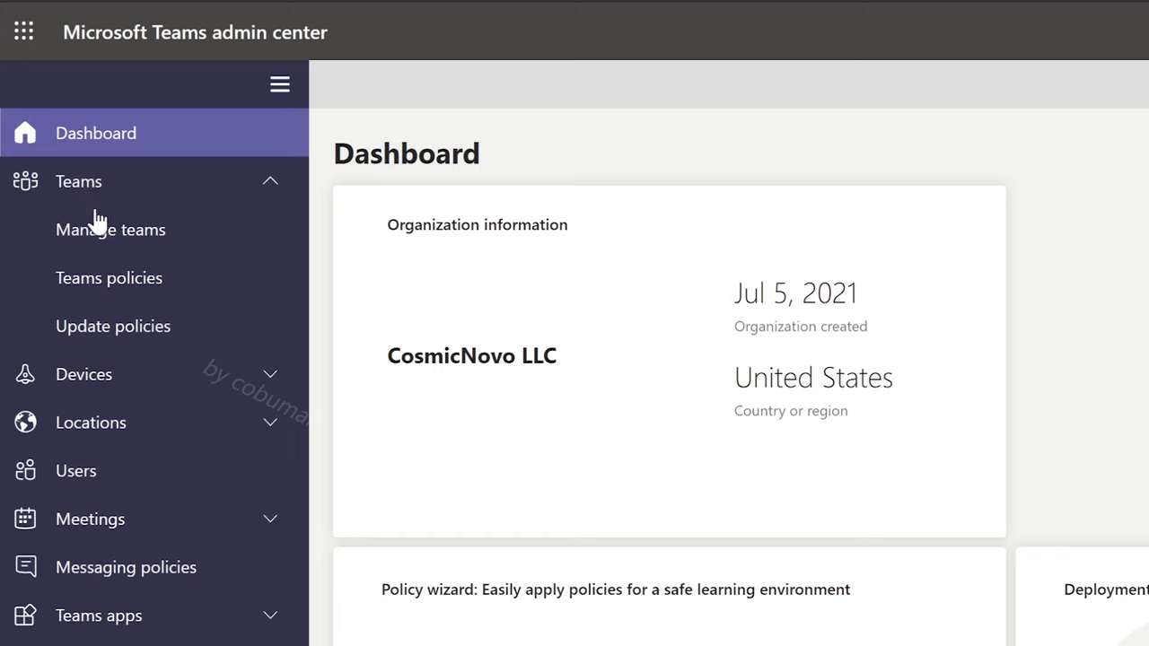
pyautogui.click(142, 288)
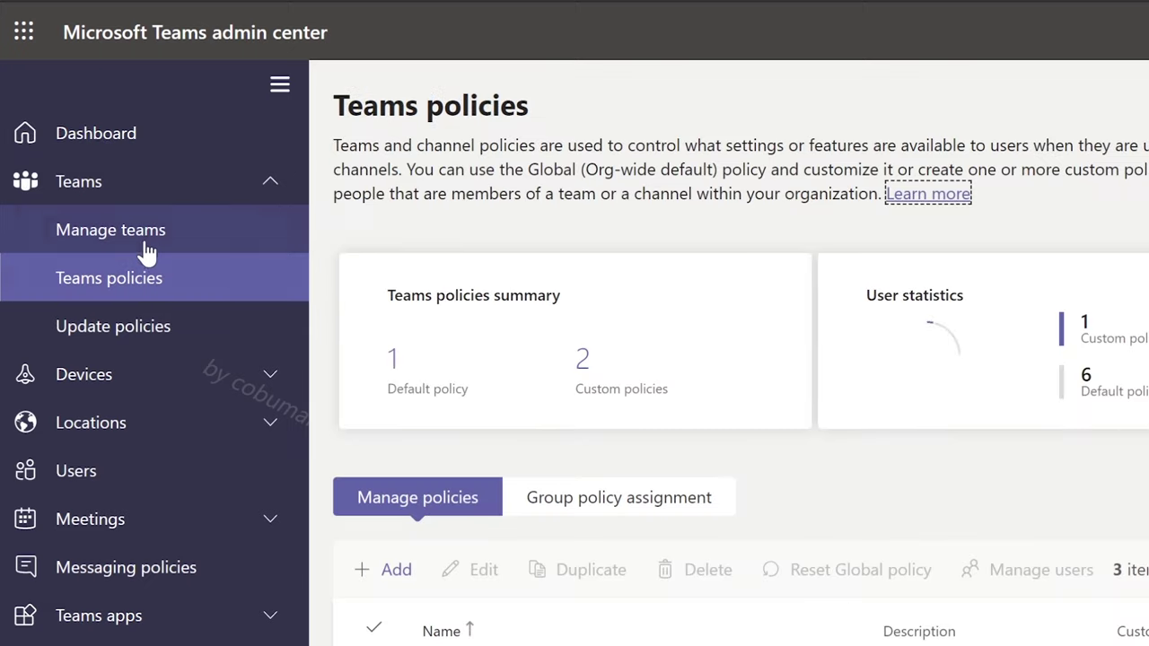
pyautogui.click(146, 251)
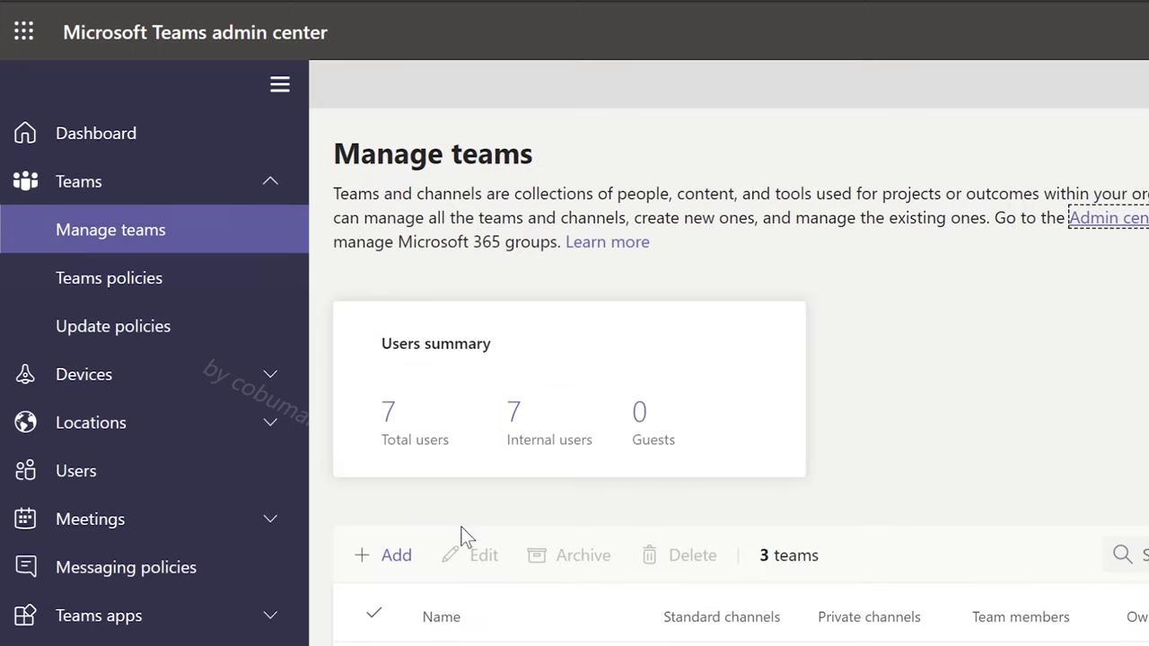
# Open the Finance Group team and change the role of the third listed member to Owner.
pyautogui.click(554, 645)
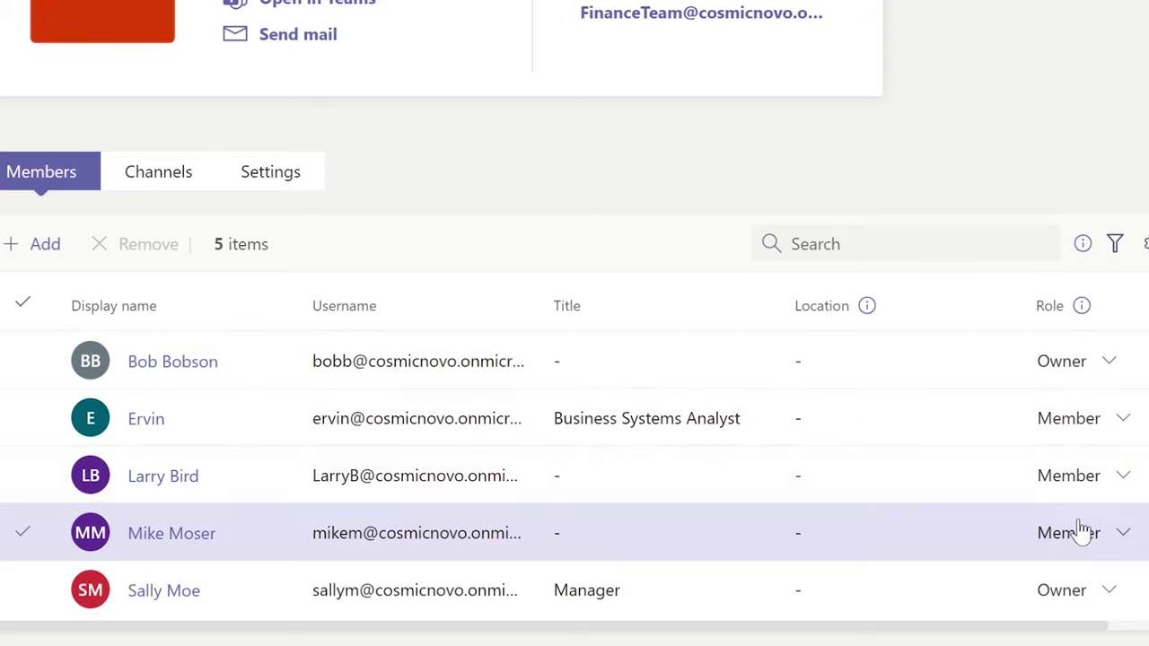
pyautogui.click(1069, 484)
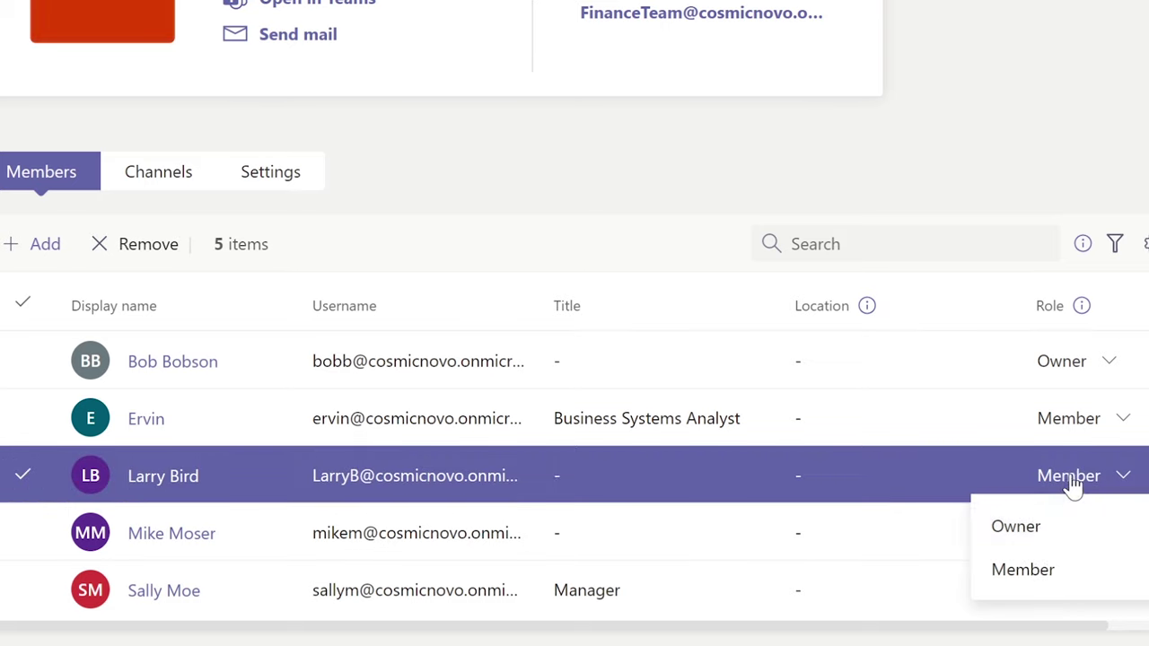
pyautogui.click(1057, 533)
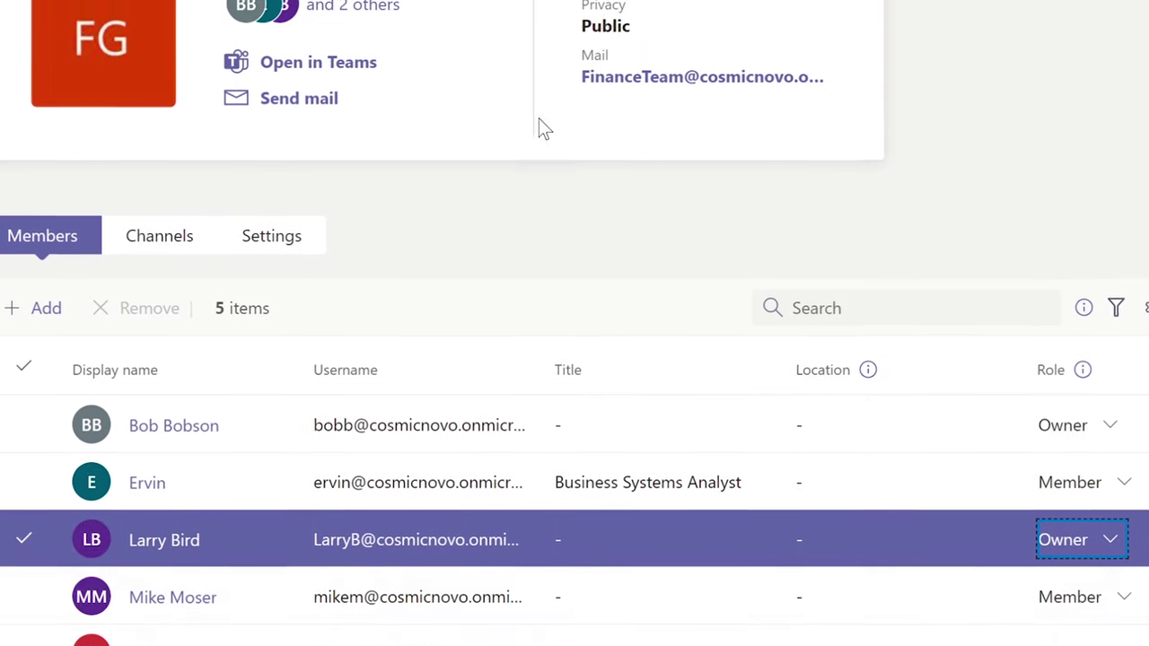